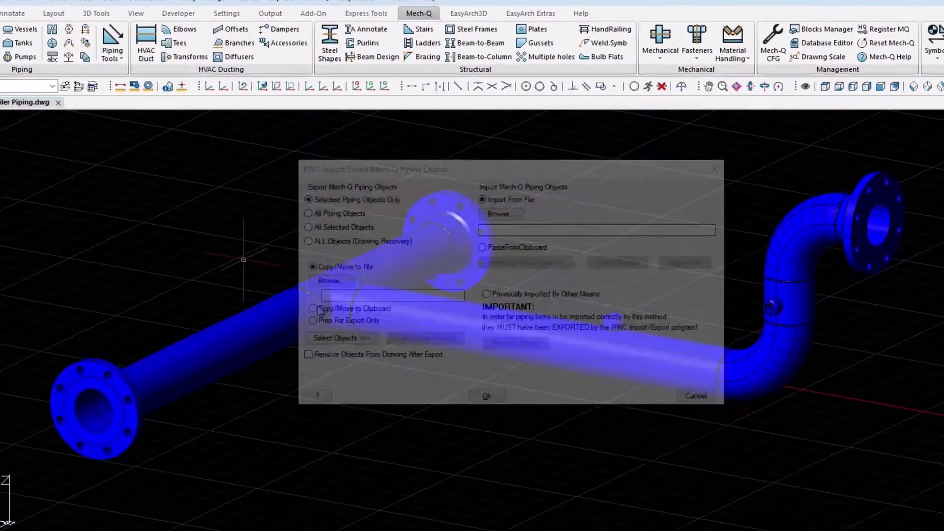
- Export the crossing-window-selected pipe assembly's piping objects to the clipboard via RWC Copy/Move
left_click(319, 309)
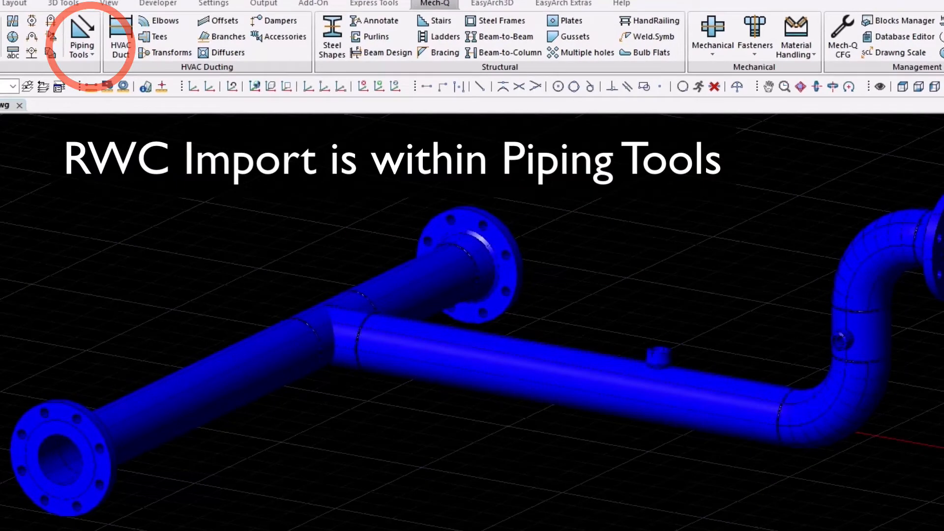
left_click(943, 136)
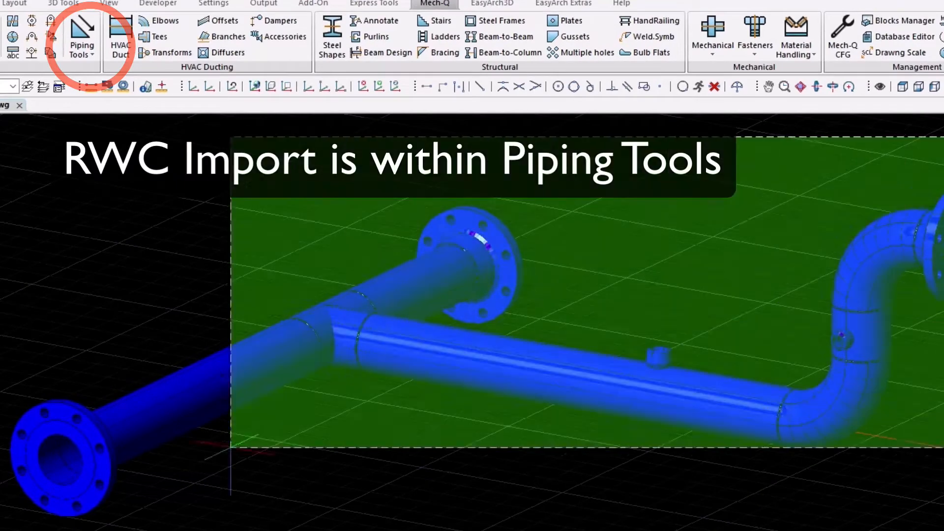
left_click(1, 530)
key("Return")
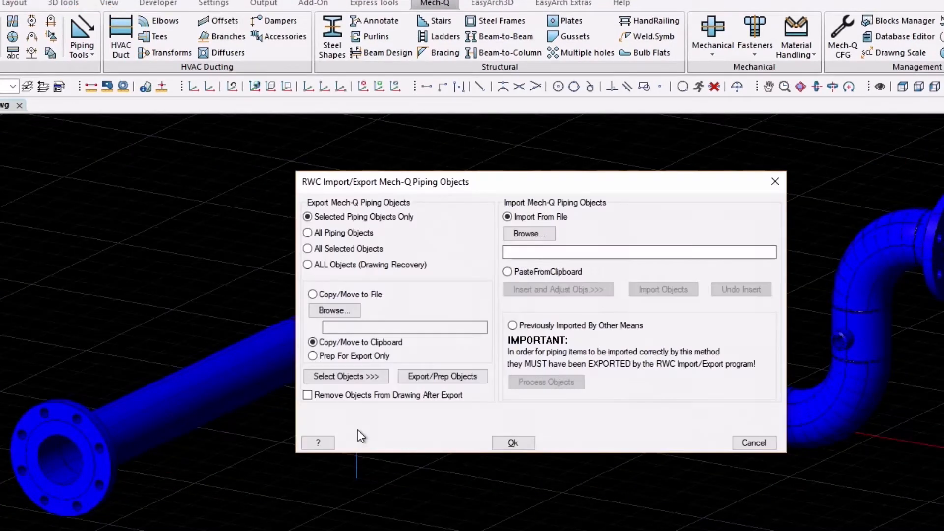
left_click(436, 374)
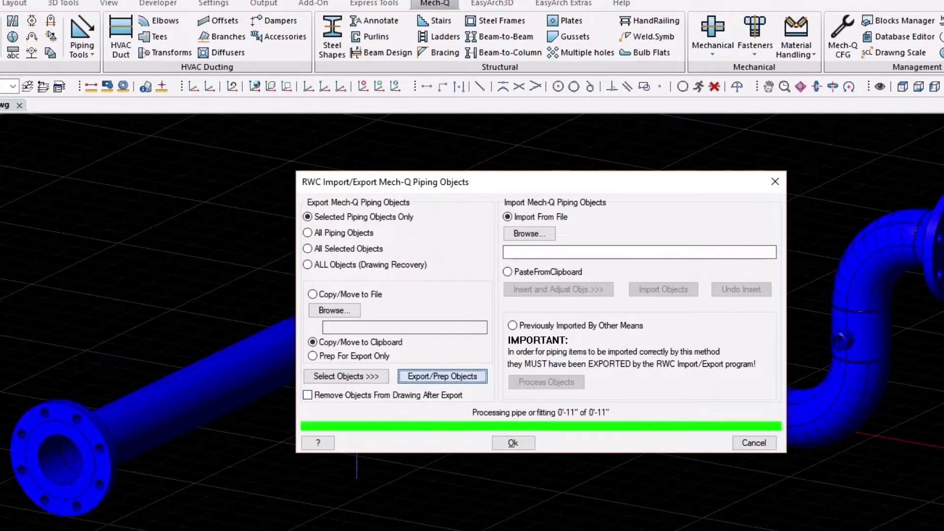
left_click(509, 443)
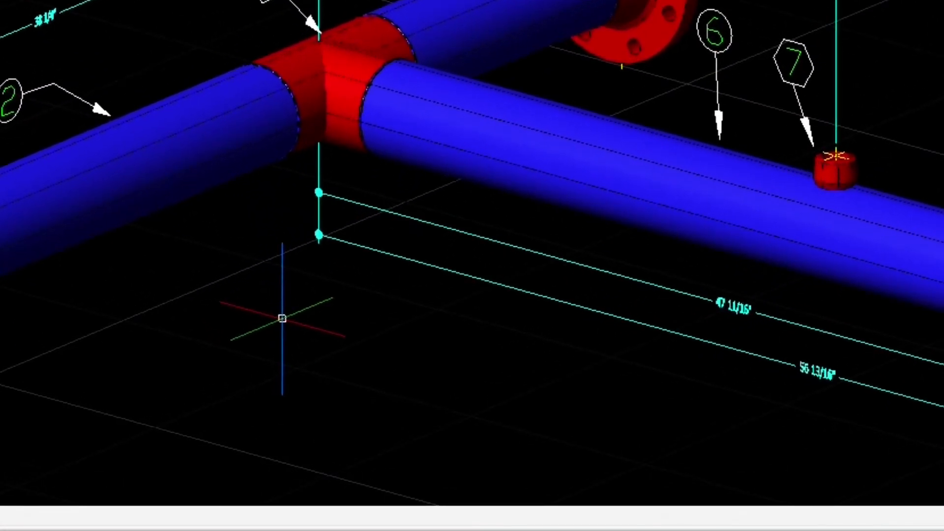
- Change the Pipe Spool 1 dimension style's text height to 1 1/4 through DDIM
type("DD")
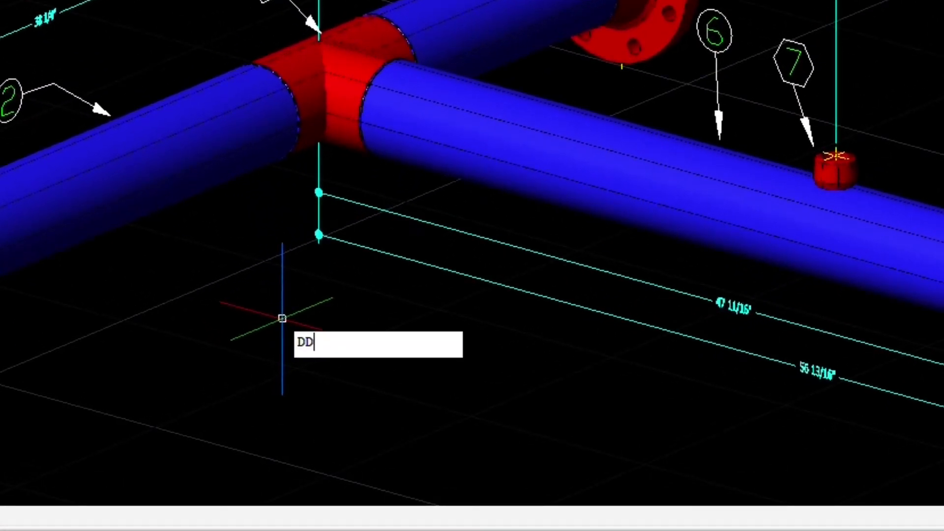
type("IM")
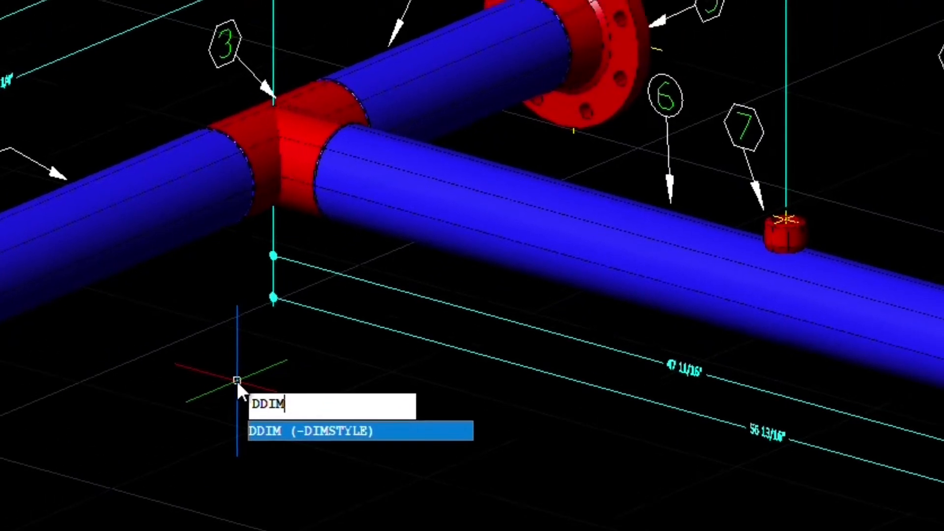
key("Return")
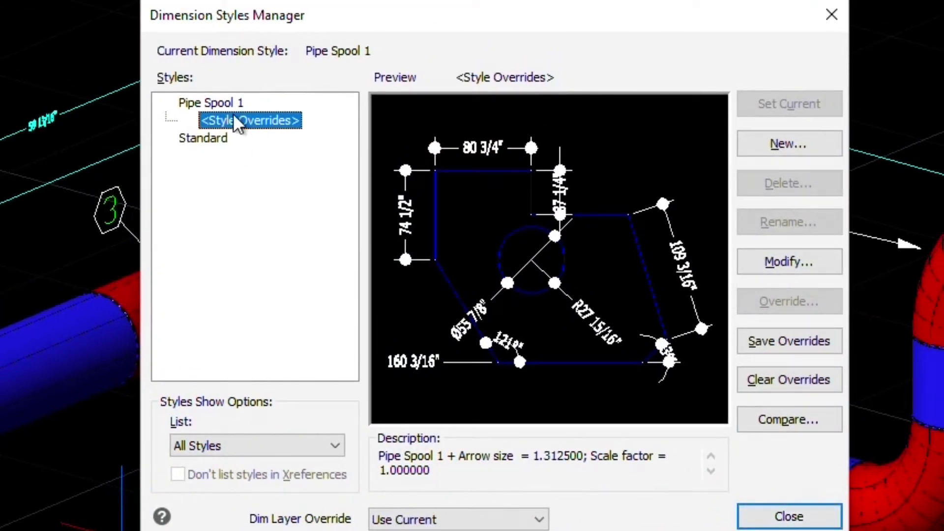
left_click(231, 103)
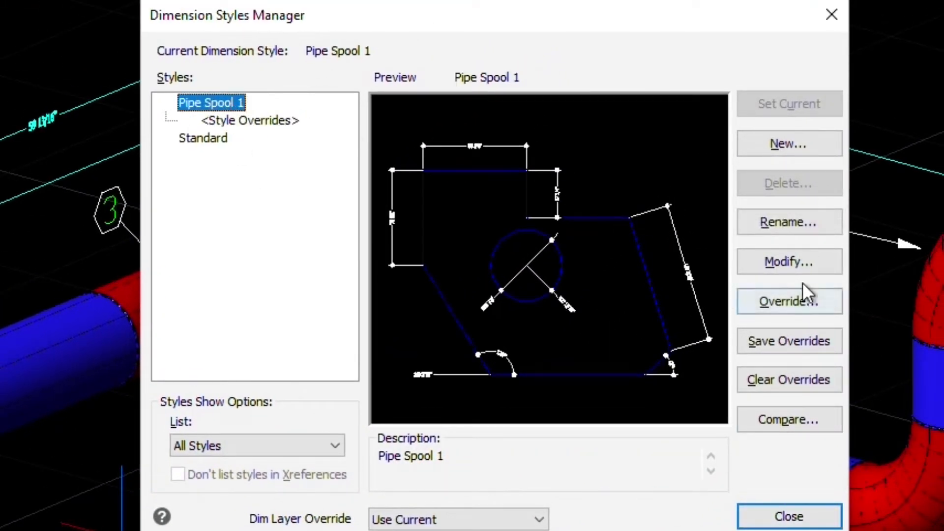
left_click(813, 264)
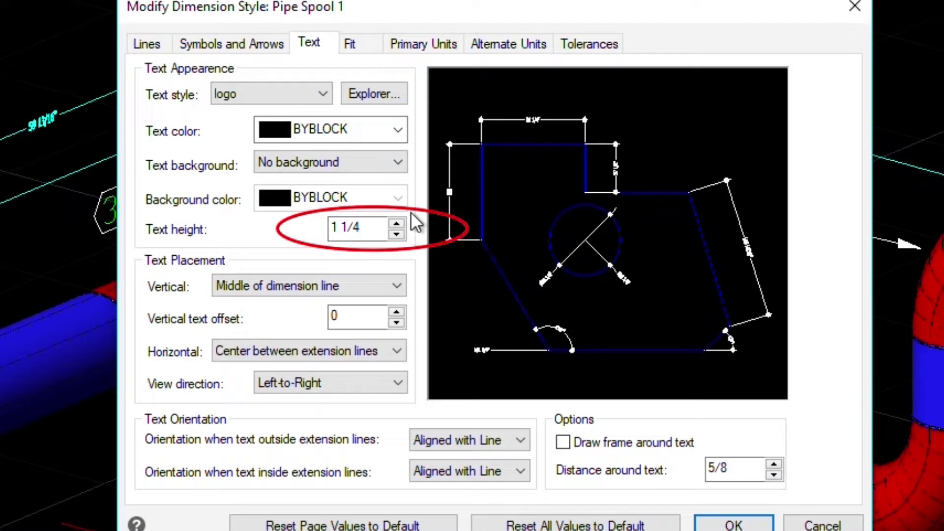
left_click(734, 524)
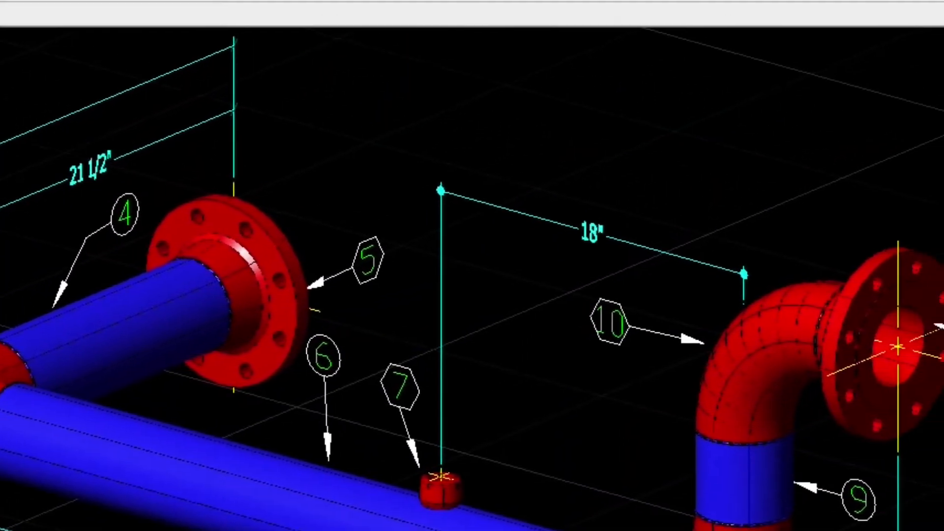
- Open BOM CFG from the Mech-Q ribbon's BOM dropdown
left_click(901, 13)
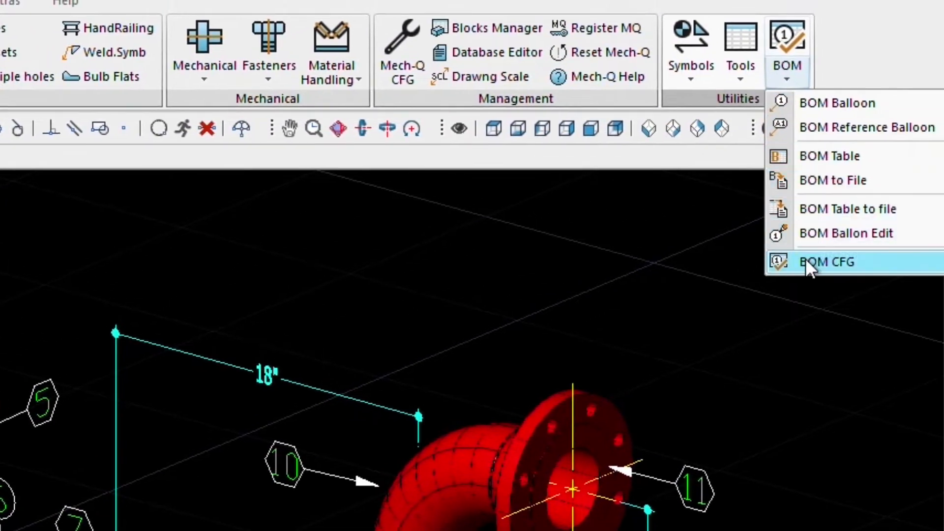
left_click(924, 208)
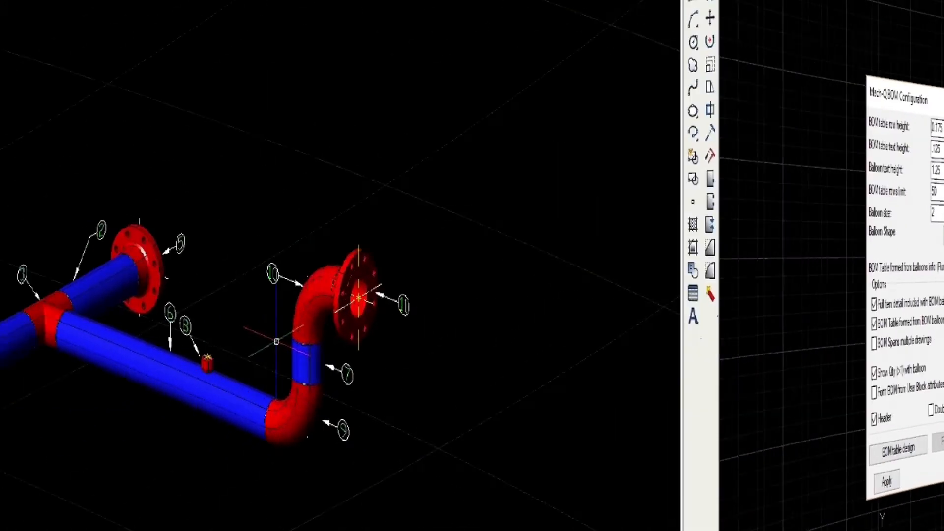
- Dimension the spool 18" from the item 10 elbow to the balloon 8 cap, then go to the layout
type("DIM")
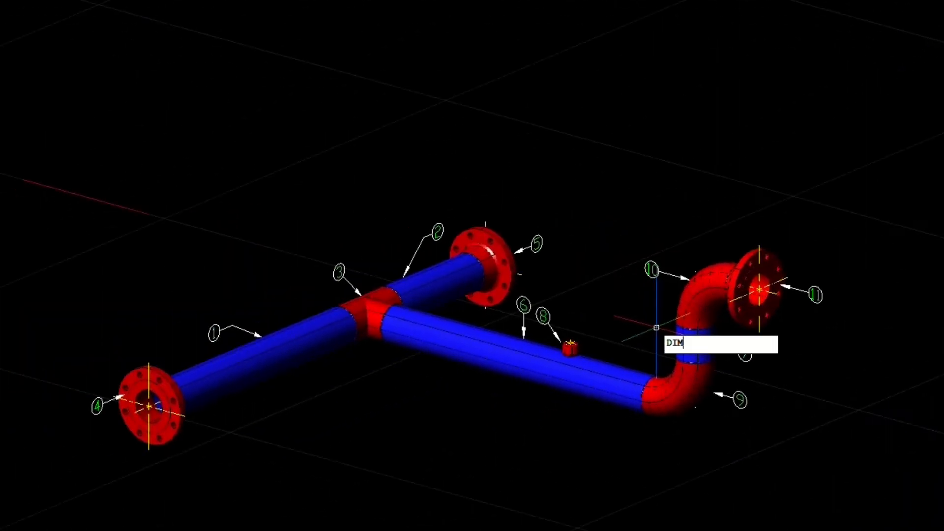
type("STY")
key("Return")
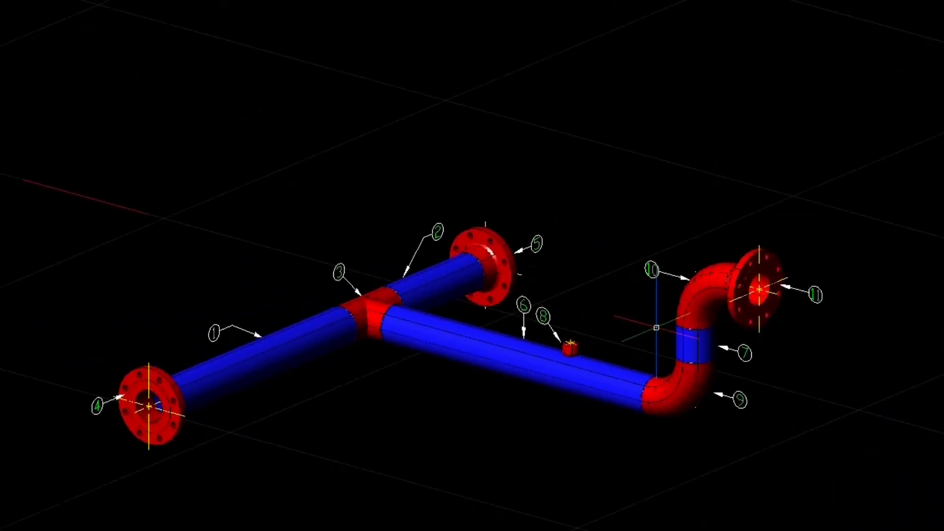
scroll(656, 327, "up", 5)
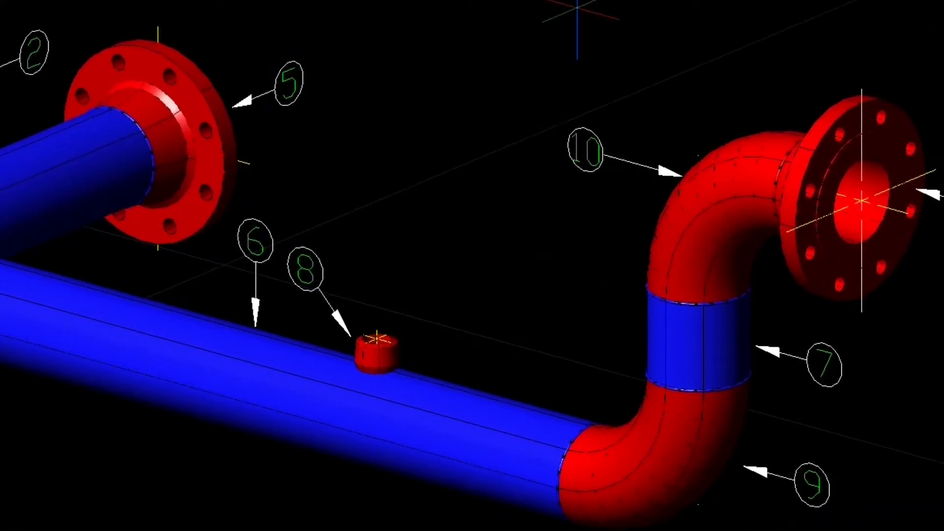
left_click(694, 156)
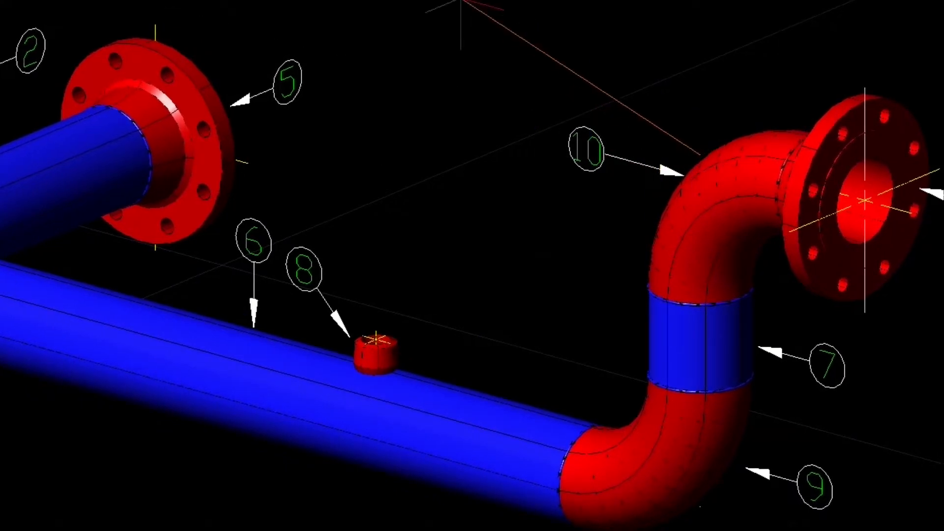
left_click(376, 338)
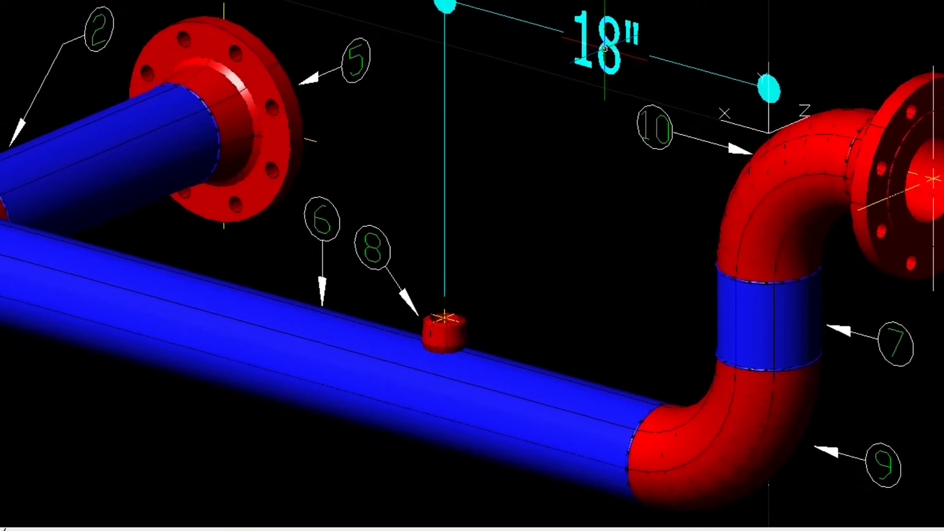
left_click(128, 472)
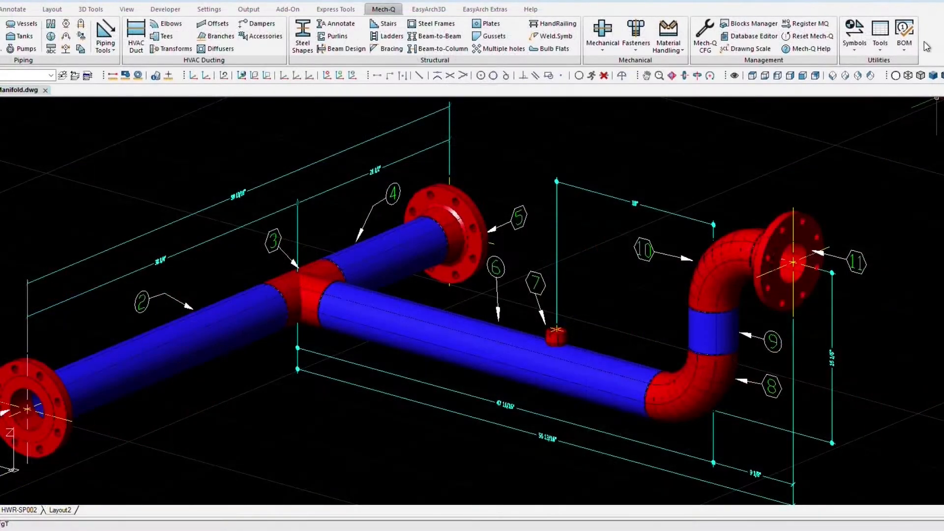
- Apply BOM CFG with .175 row height, .125 text height and square balloons
left_click(903, 52)
left_click(898, 146)
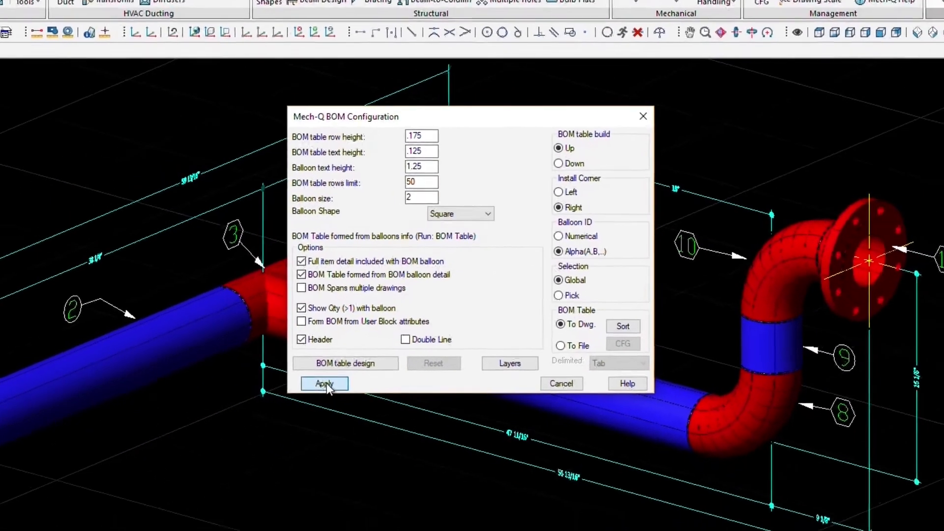
left_click(301, 413)
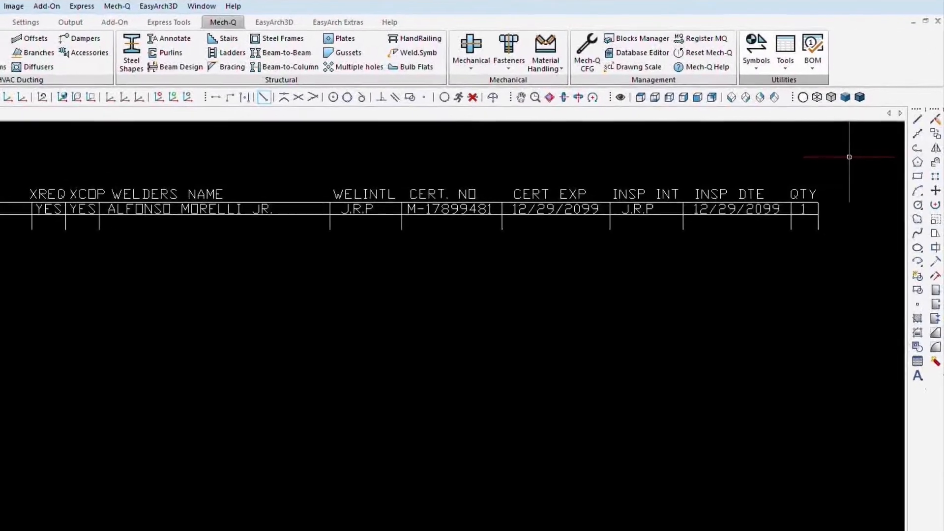
- Open the BOM table design from BOM CFG and remove all existing fields
left_click(813, 62)
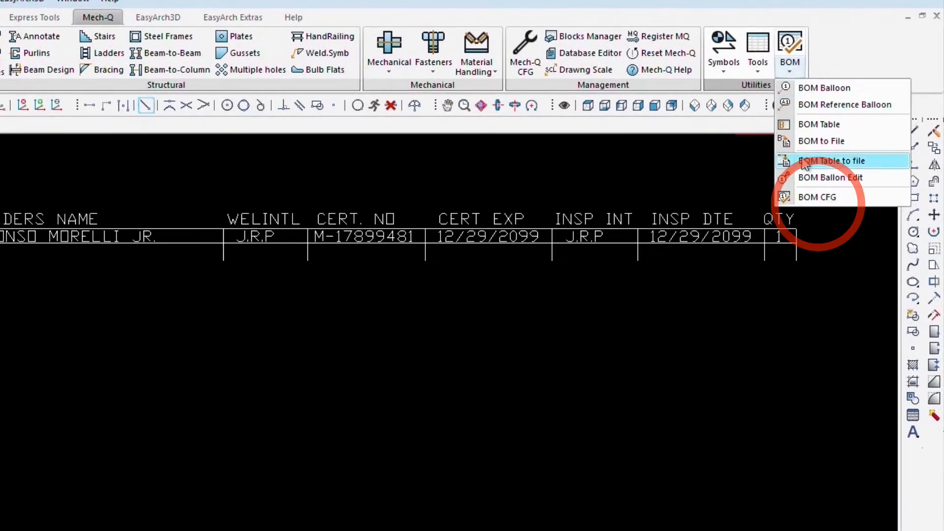
left_click(806, 196)
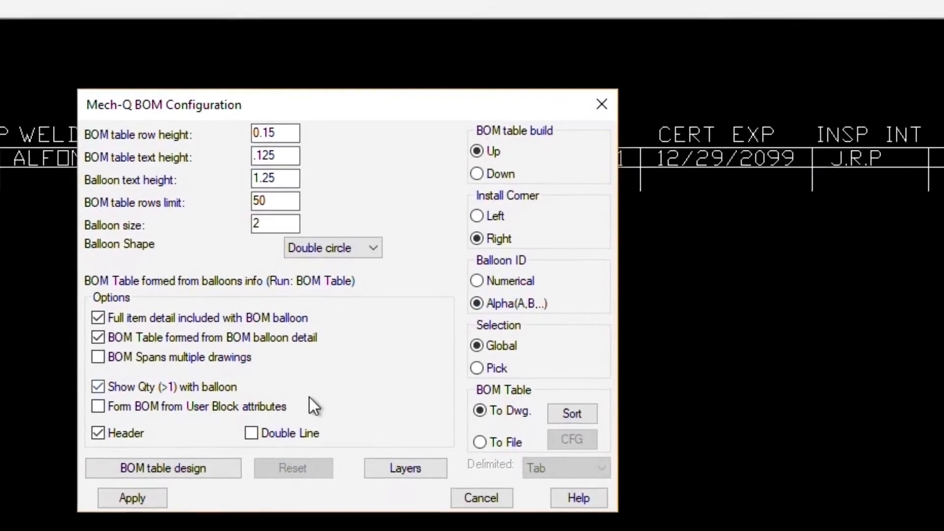
left_click(258, 470)
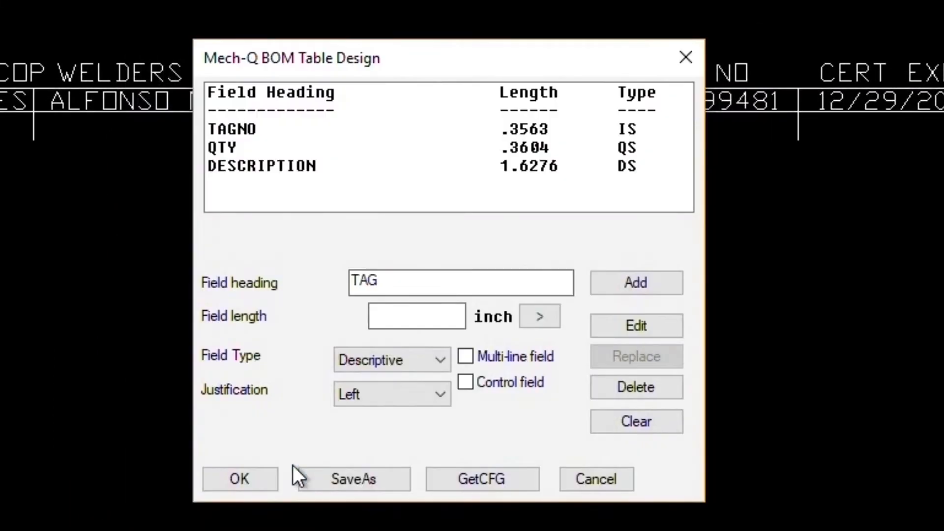
left_click(636, 428)
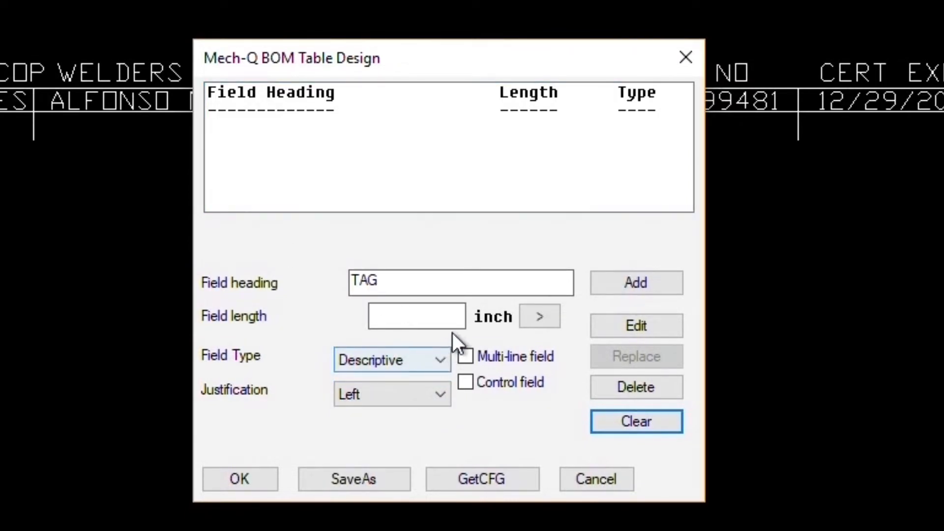
- Add a centred item-ID TAG field with its length measured from the drawing
left_click(528, 316)
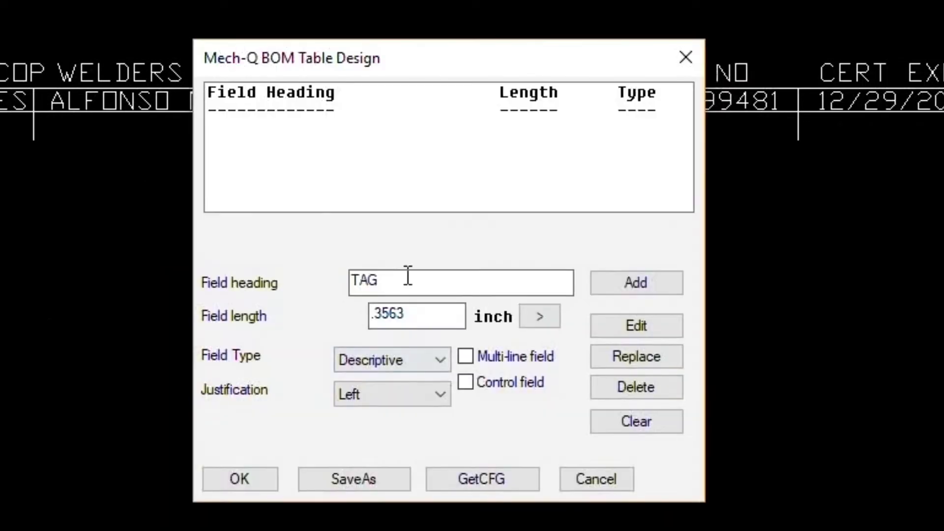
left_click(391, 359)
left_click(391, 385)
left_click(394, 282)
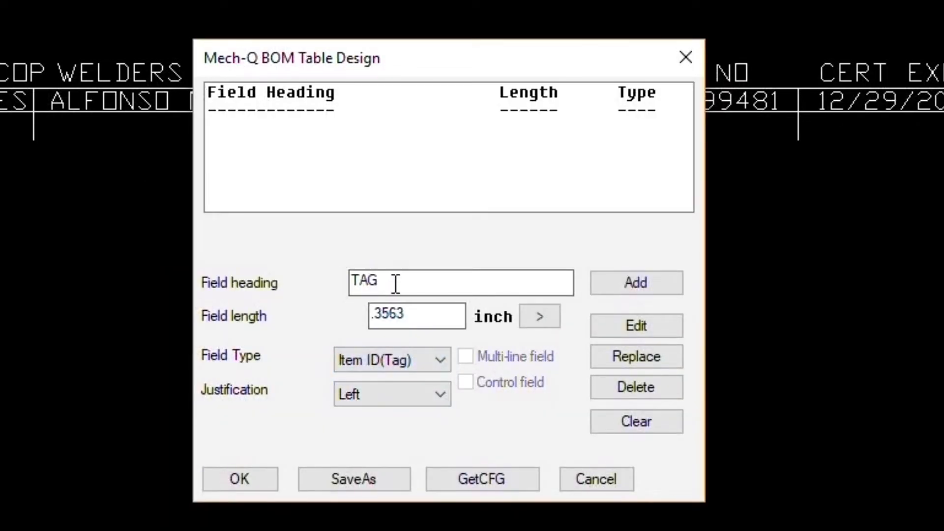
left_click(393, 394)
left_click(397, 446)
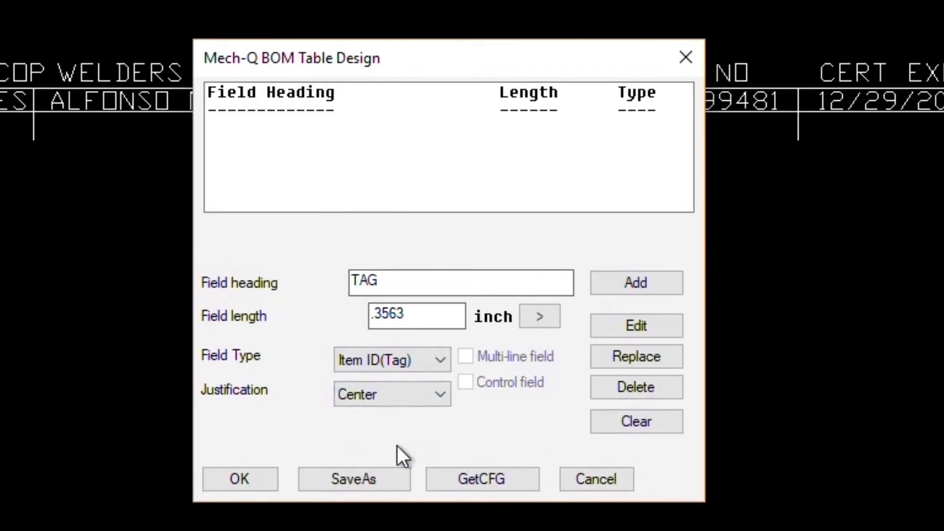
left_click(641, 280)
- Add a PROCEDURE field, 1.7263 long, measured from the drawing
left_click(503, 294)
type("PROCEDURE")
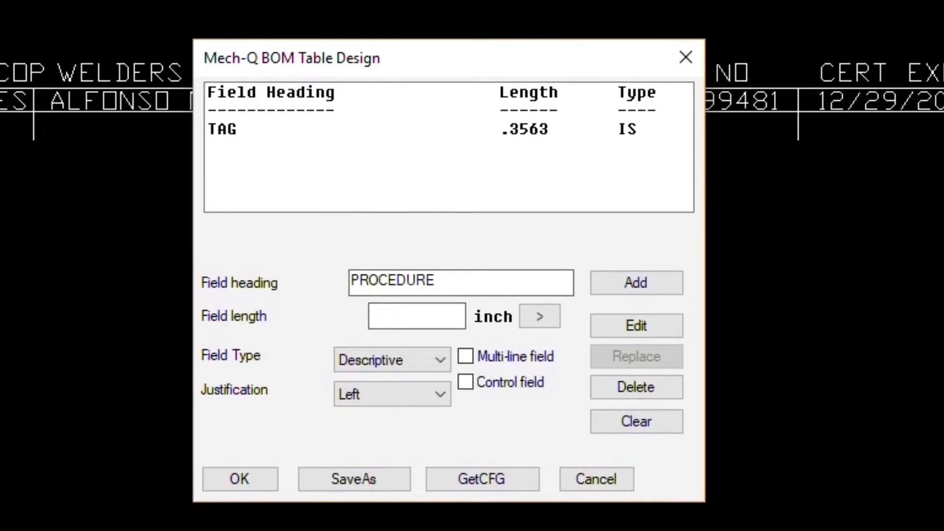
left_click(537, 316)
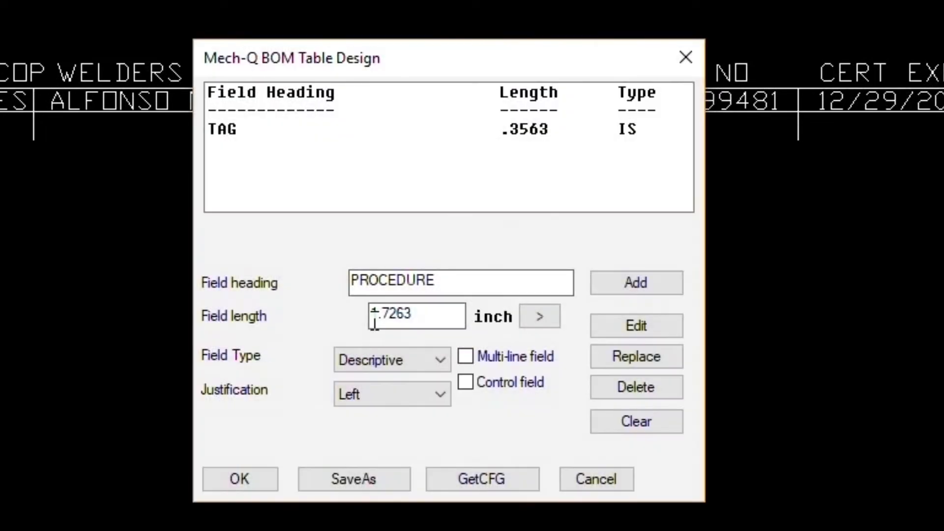
left_click(633, 281)
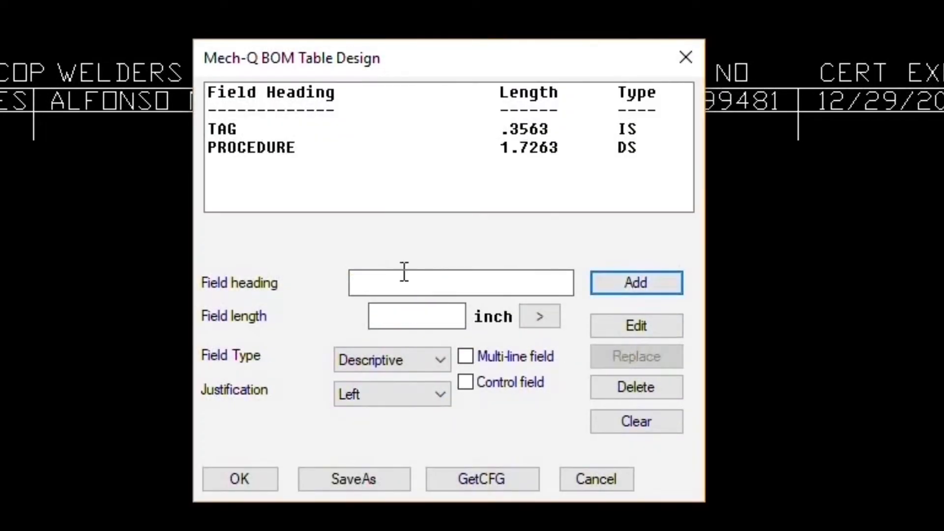
- Add a 1.6276-inch DESC field and begin an XRAY REQ heading
type("DESC")
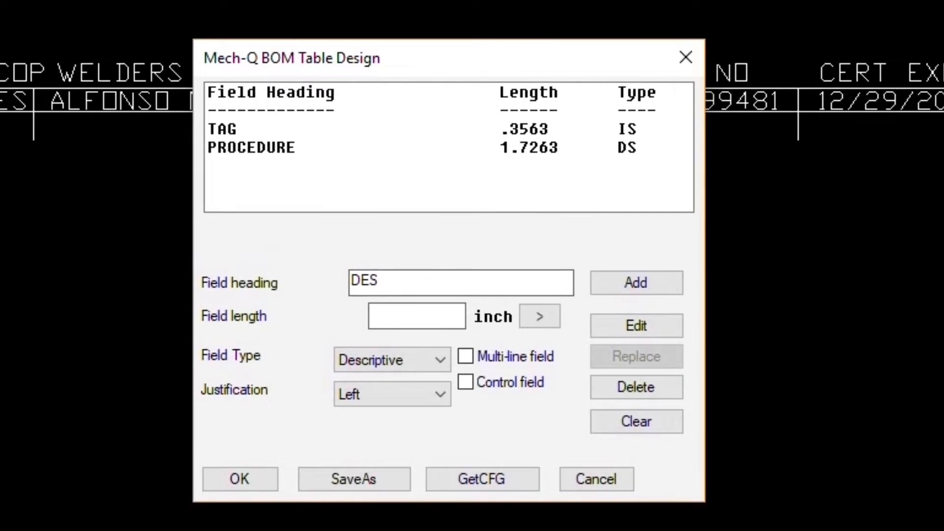
left_click(530, 321)
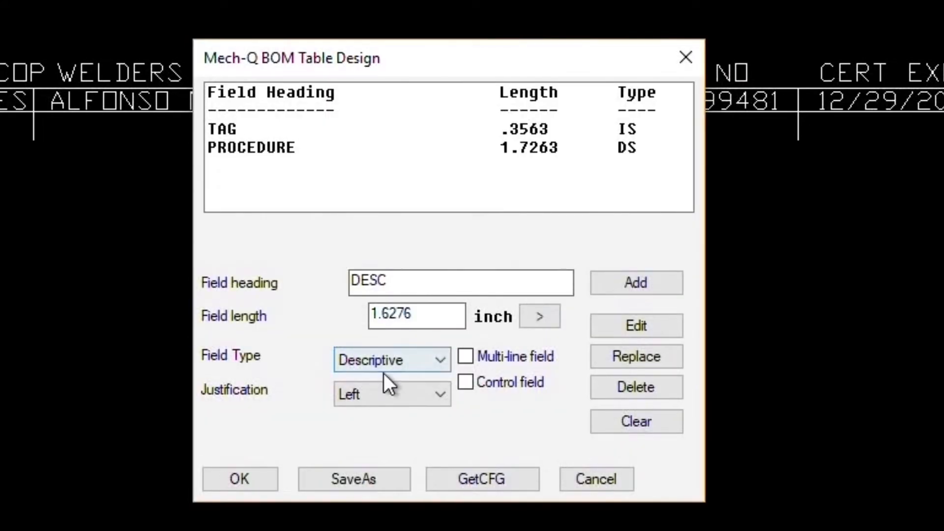
left_click(646, 287)
left_click(380, 282)
type("XR")
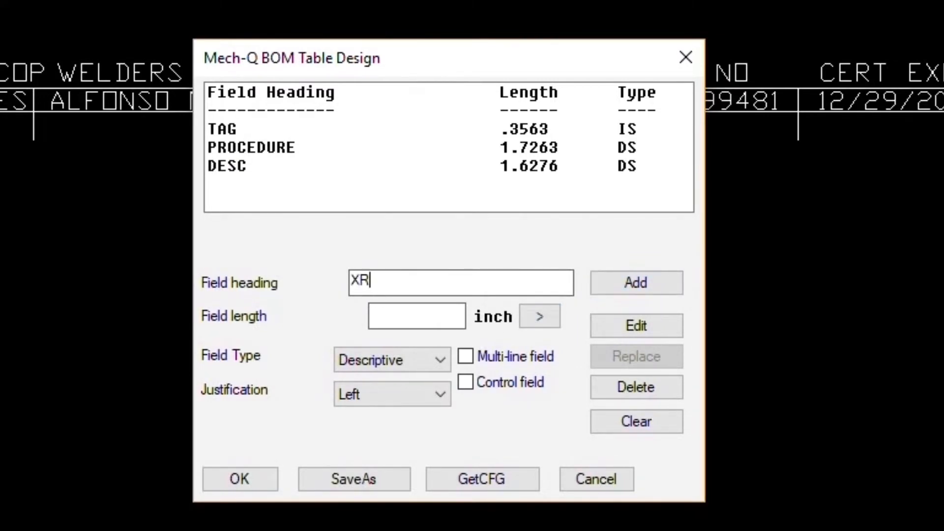
type("AY REQ")
- Dismiss the no-spaces warning and change the XRAY REQ heading to XRRQ
key("Tab")
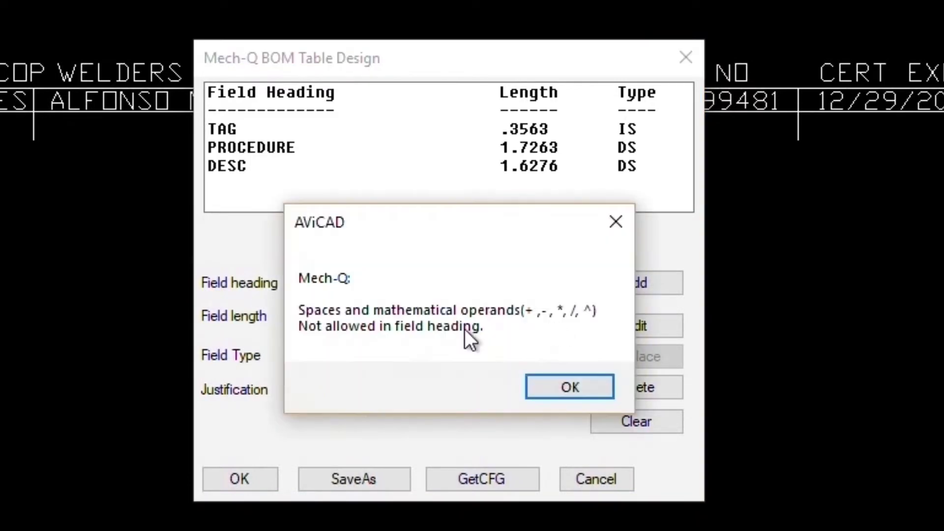
left_click(543, 378)
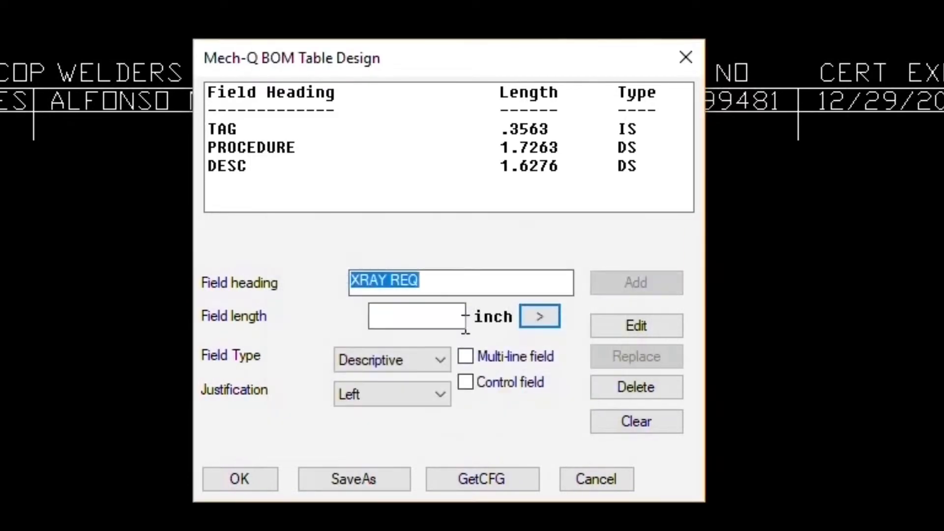
left_click(449, 285)
key("BackSpace")
key("BackSpace")
key("BackSpace")
key("BackSpace")
key("BackSpace")
key("BackSpace")
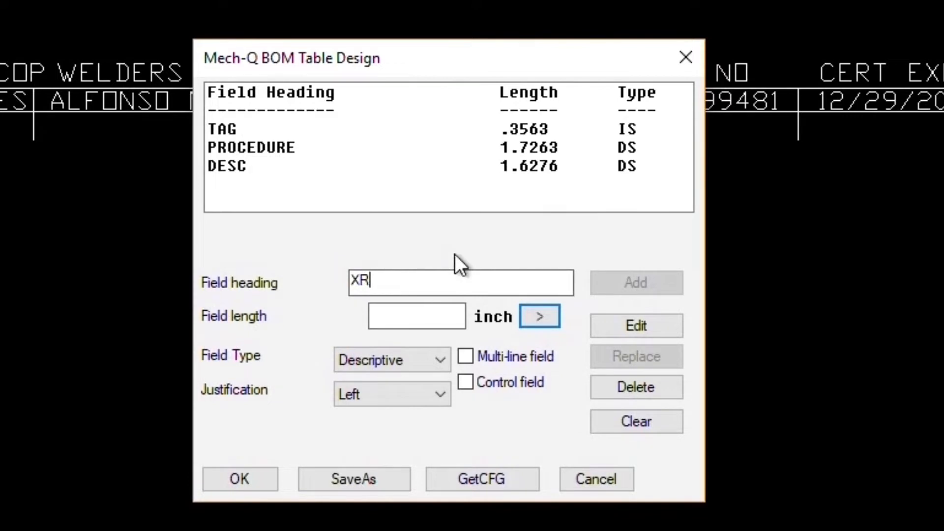
type("RQ")
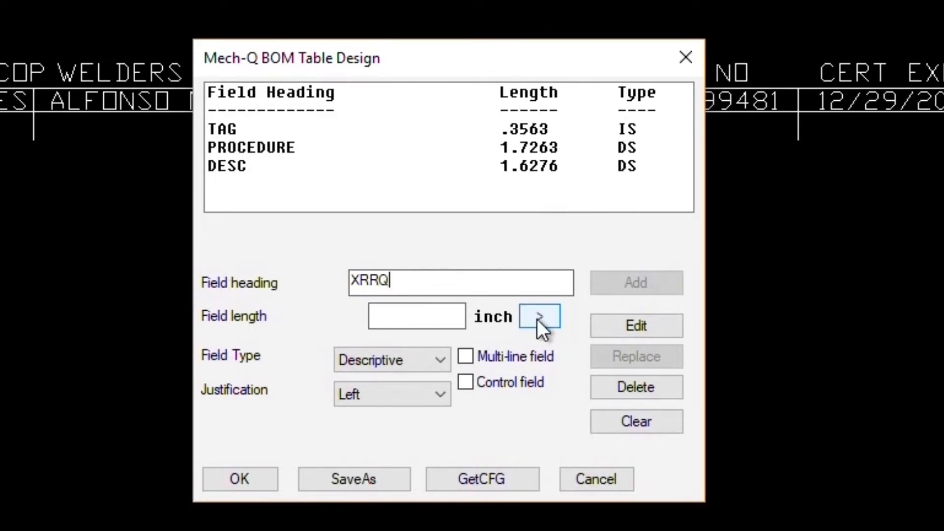
- Add XRRQ as a centred .4554-inch field with length picked from the drawing
left_click(538, 317)
left_click(0, 140)
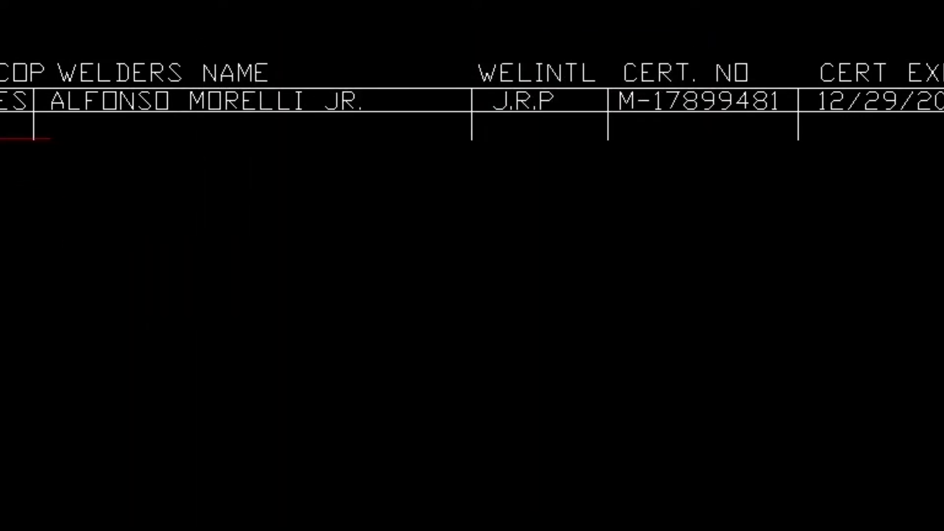
left_click(0, 138)
left_click(345, 396)
left_click(350, 444)
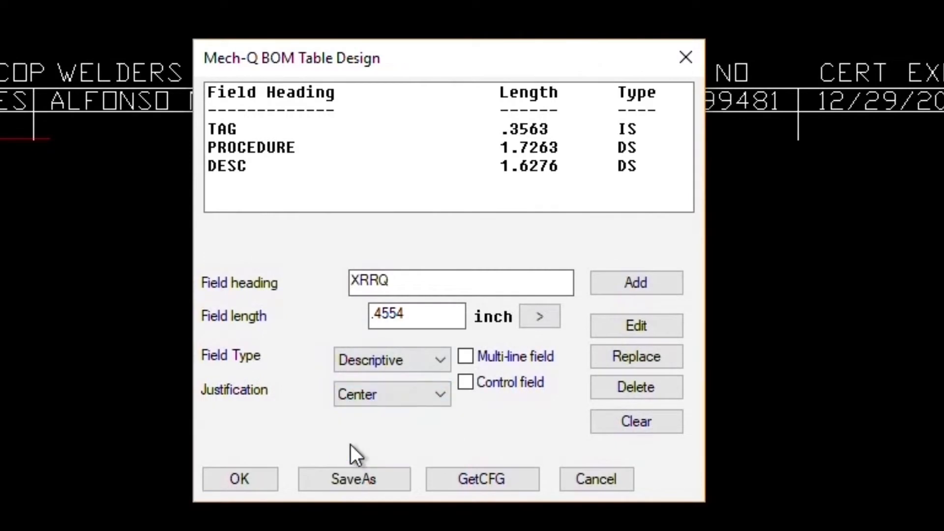
left_click(610, 282)
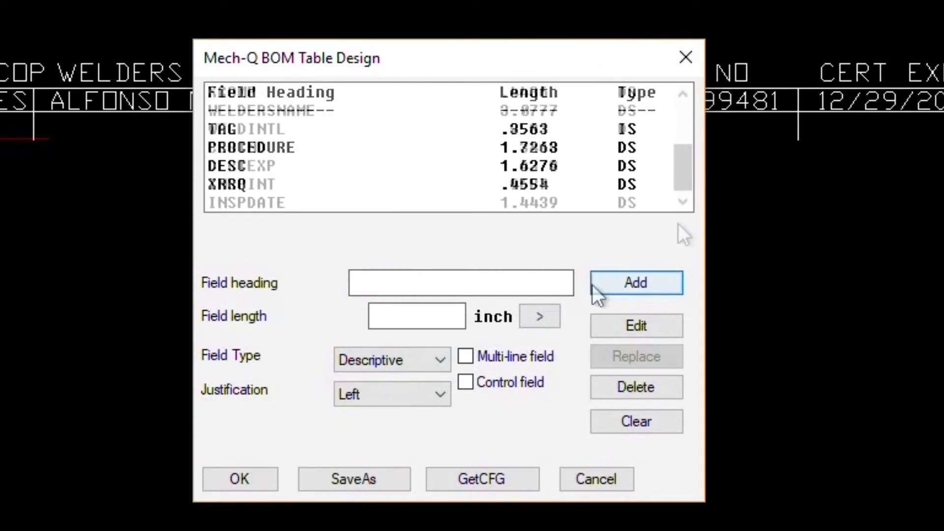
left_click(377, 280)
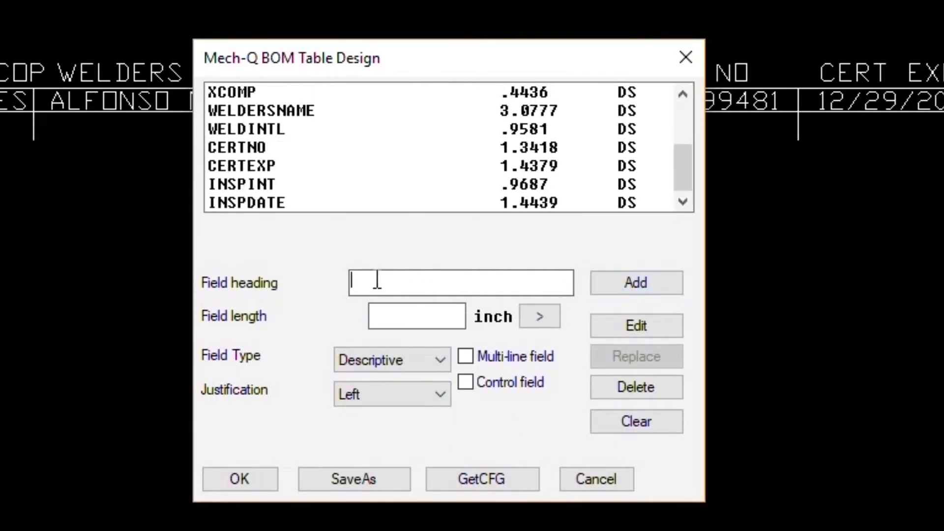
- Add a centred Quantity-type QTY field measured at .3604 inch from the drawing
type("QTY")
left_click(540, 317)
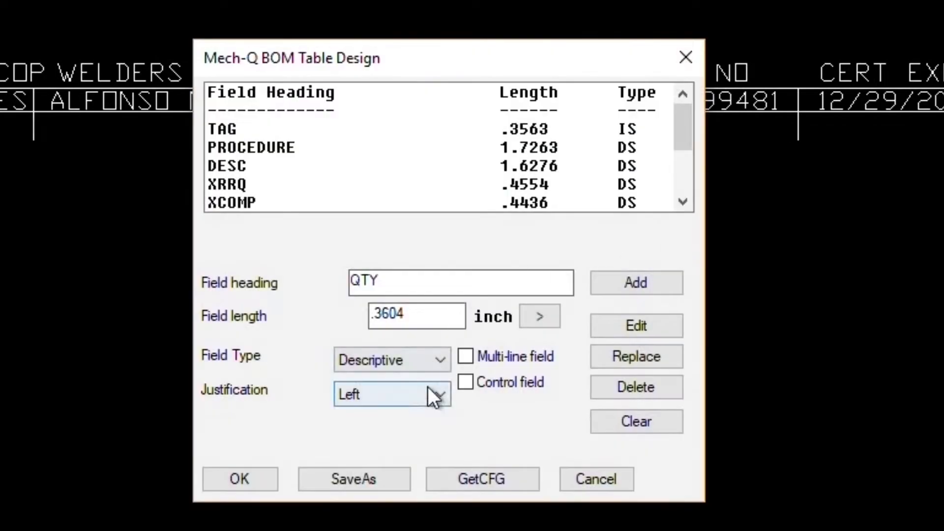
left_click(392, 364)
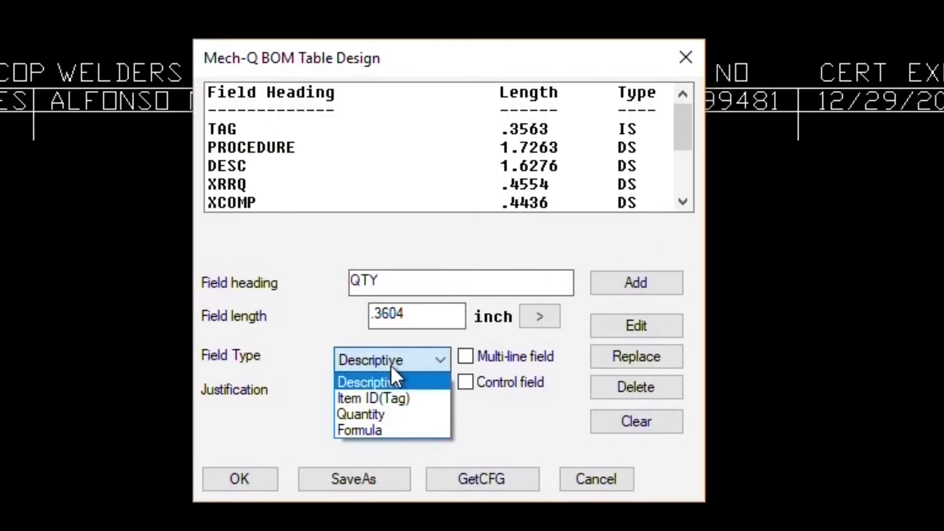
left_click(384, 413)
left_click(381, 396)
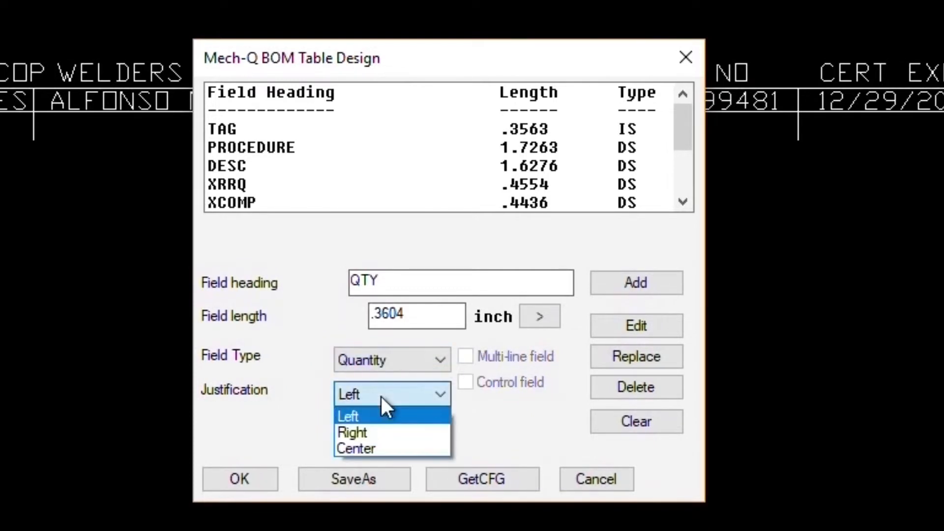
left_click(362, 449)
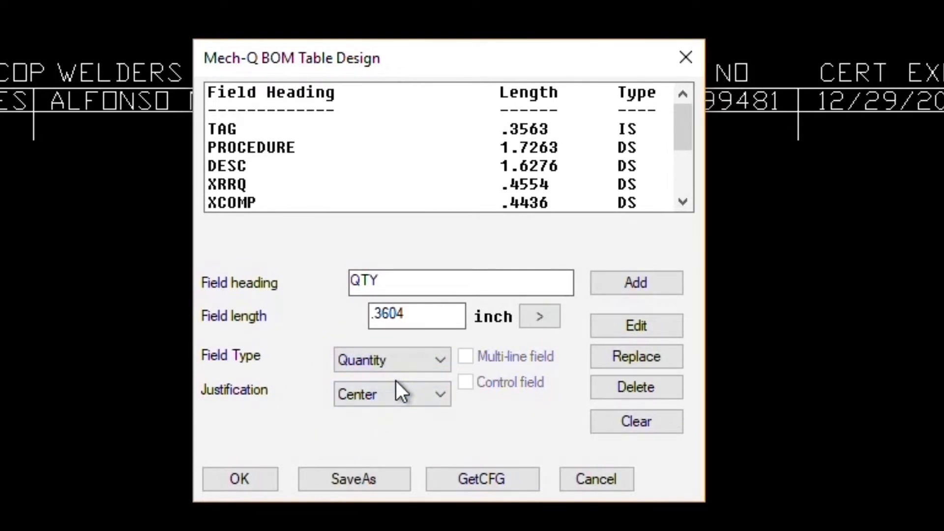
left_click(624, 289)
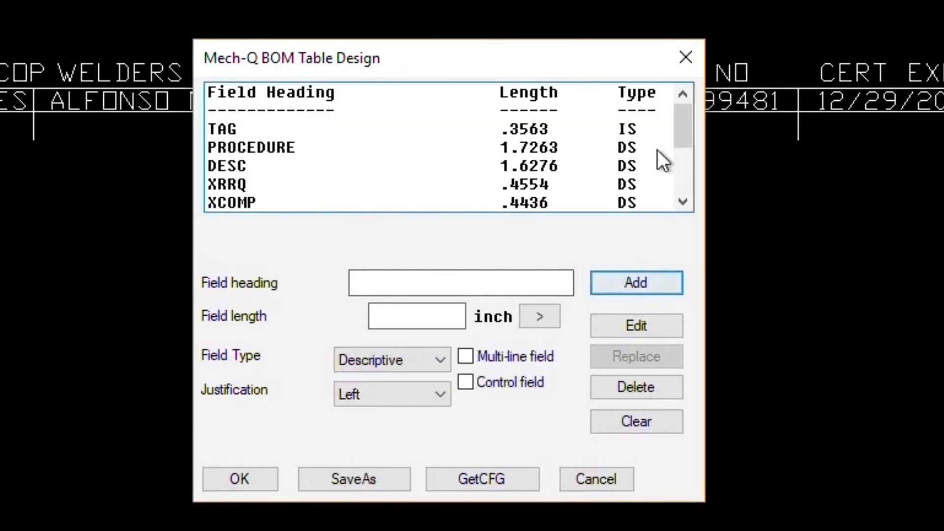
left_click_drag(683, 127, 705, 112)
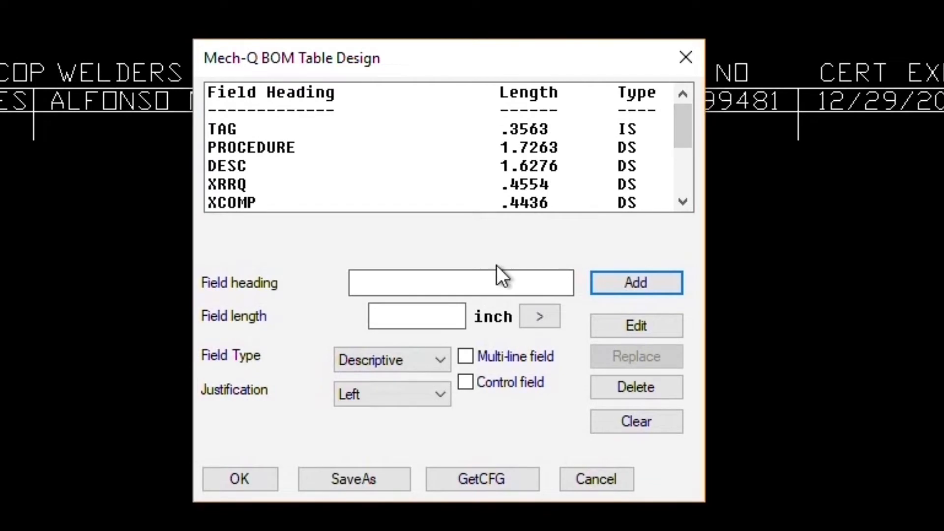
- Save the table design as AjaxWeldingMap and accept it with OK
left_click(369, 472)
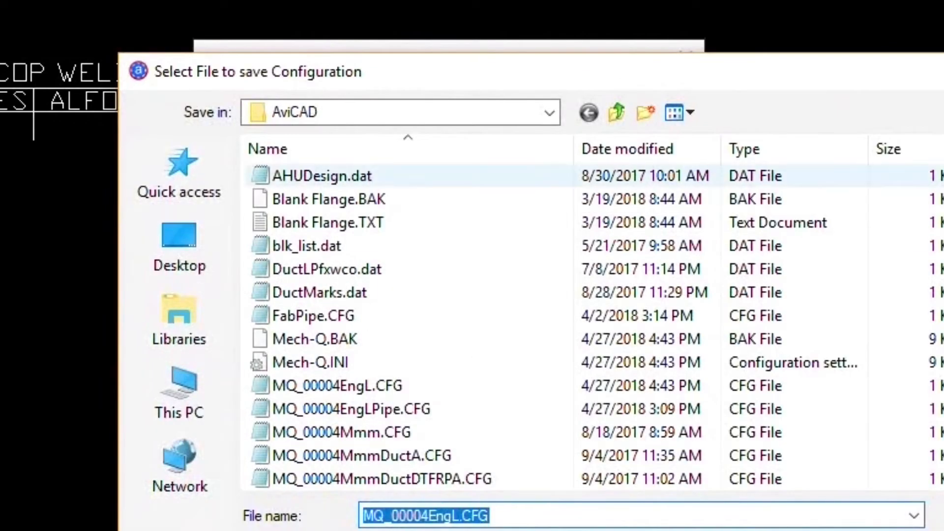
type("A")
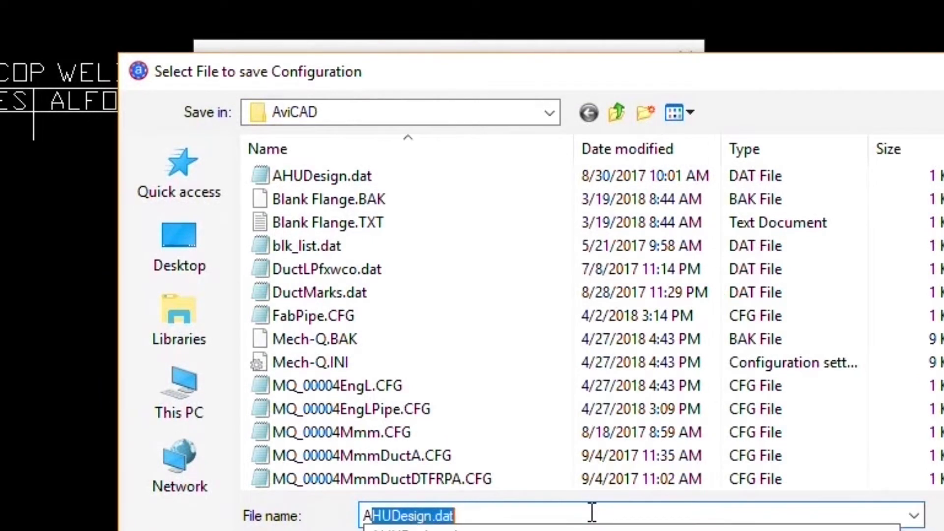
type("jax")
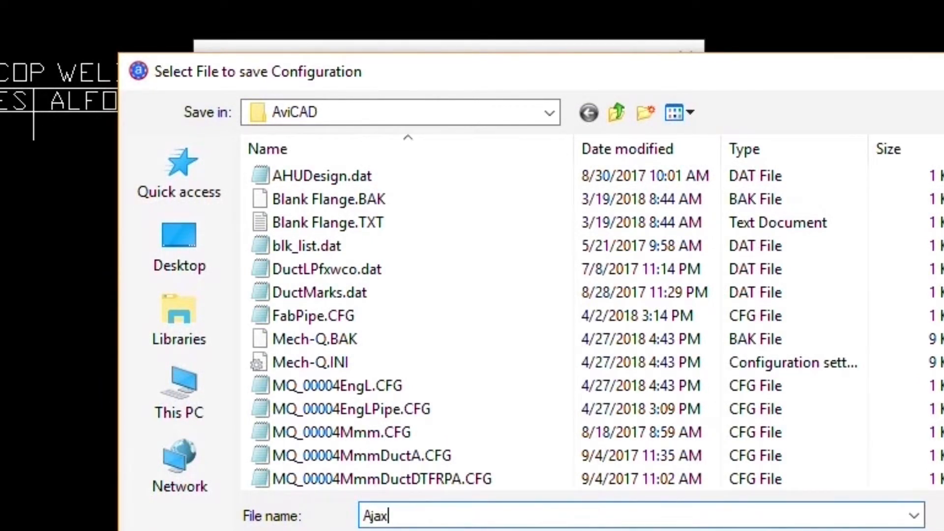
type("Weldin")
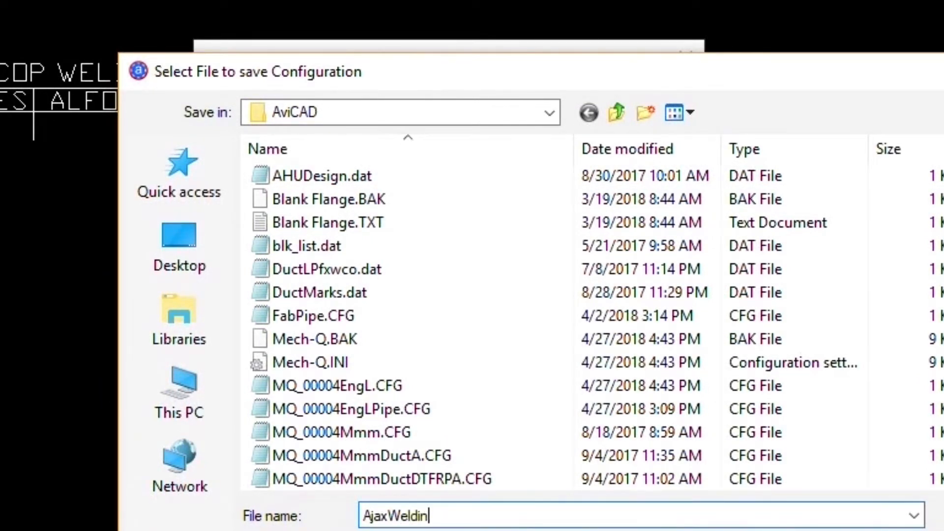
type("gMap")
key("Return")
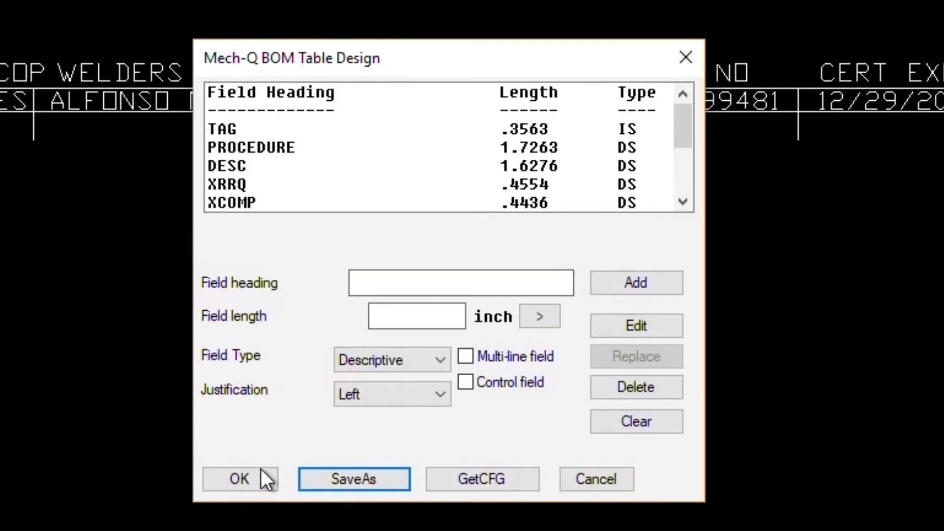
left_click(261, 475)
- Apply the new BOM configuration and pick two balloon leader points below the left flange
left_click(210, 507)
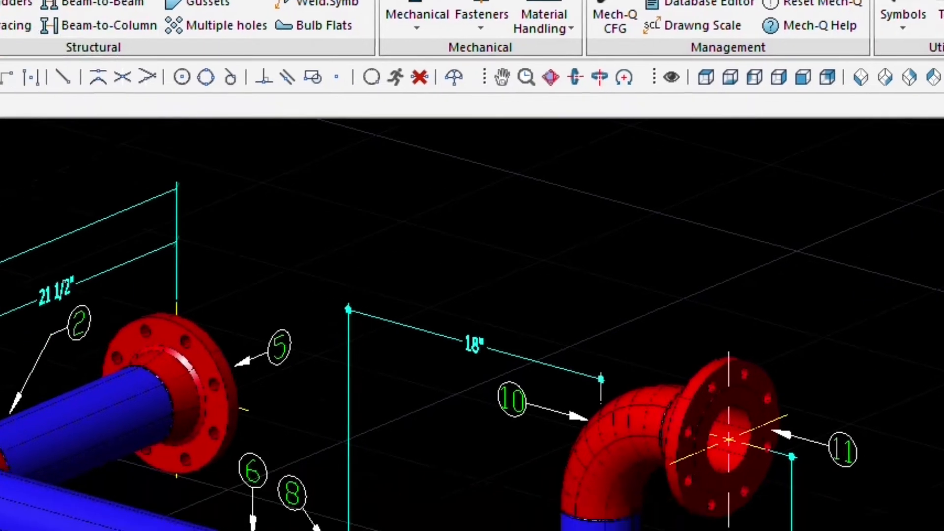
left_click(506, 344)
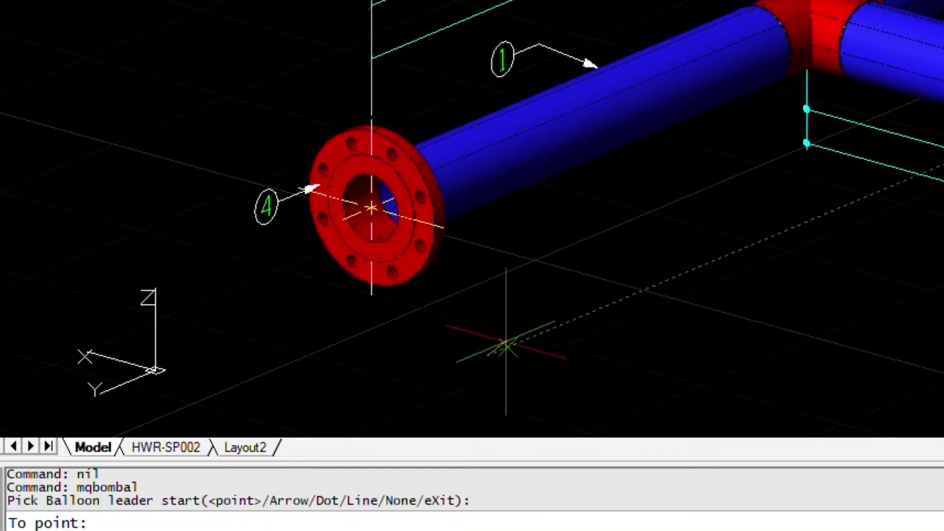
left_click(585, 314)
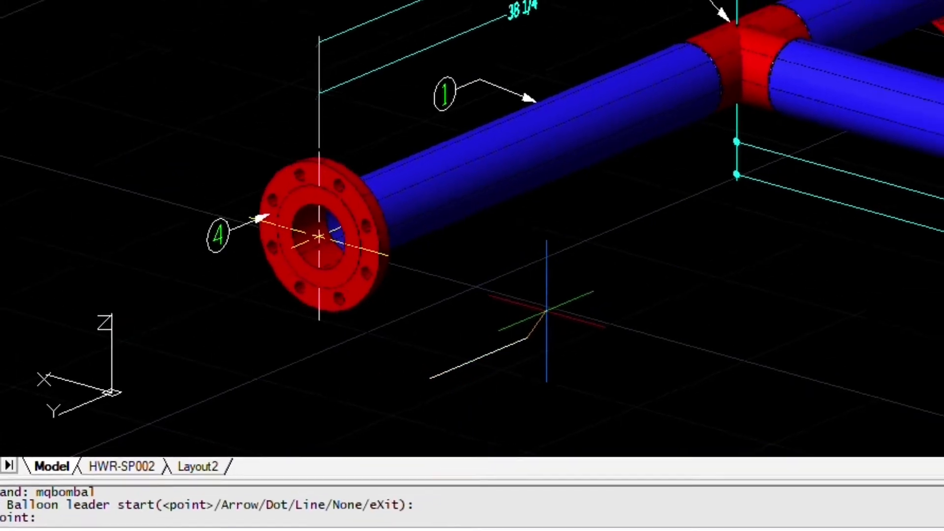
key("Return")
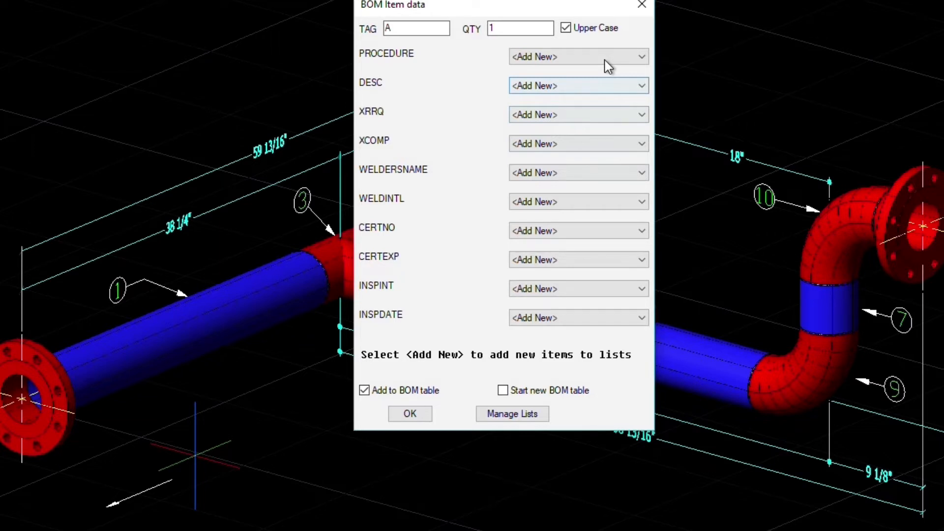
- Add new procedure WPS-1356-R2 and description '4in, BW' to tag A's BOM data
left_click(609, 58)
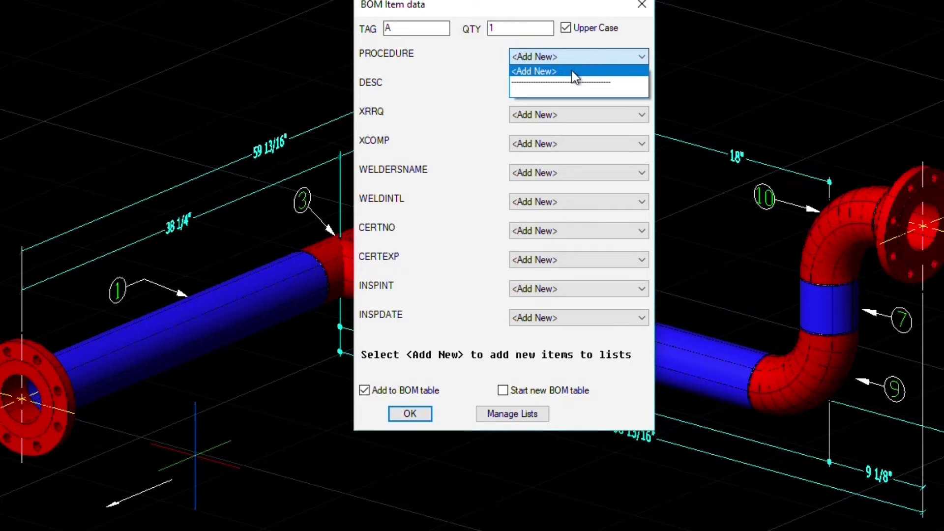
left_click(542, 71)
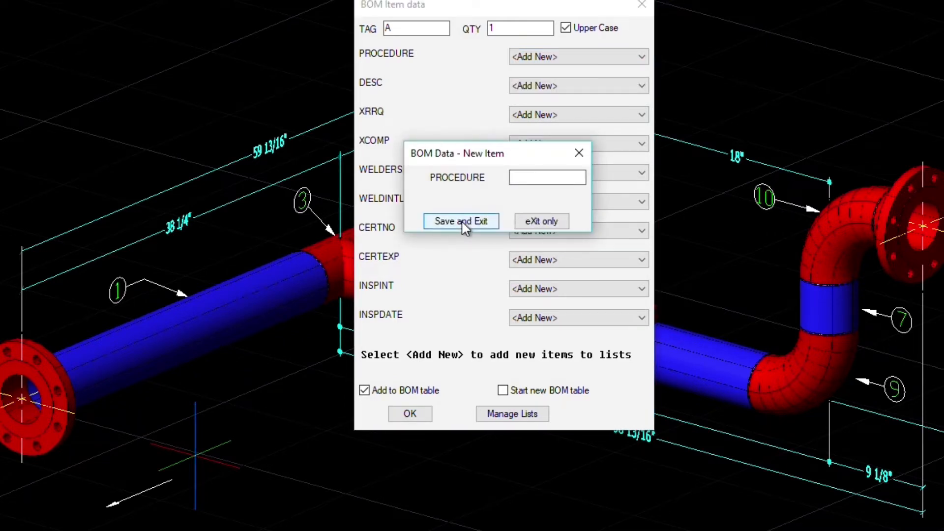
type("WPS-1356-R2")
left_click(441, 221)
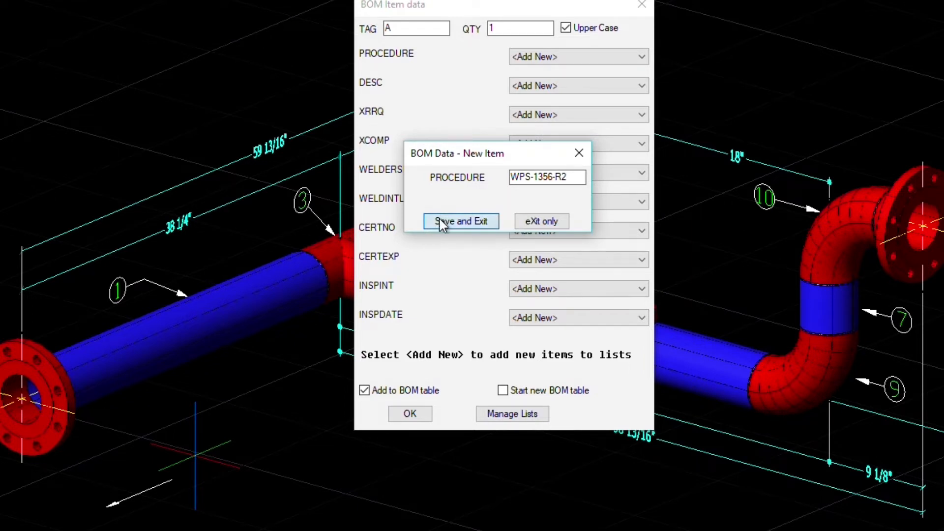
left_click(642, 86)
left_click(621, 100)
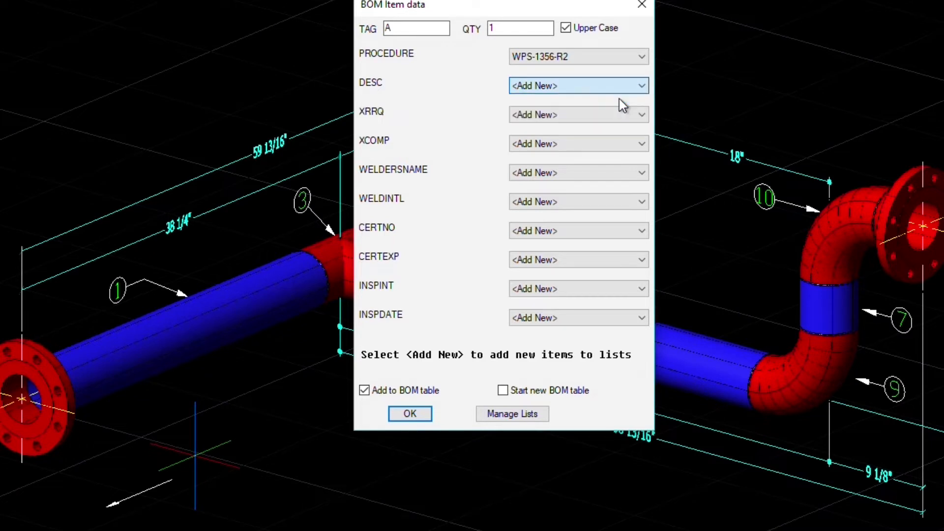
type("4")
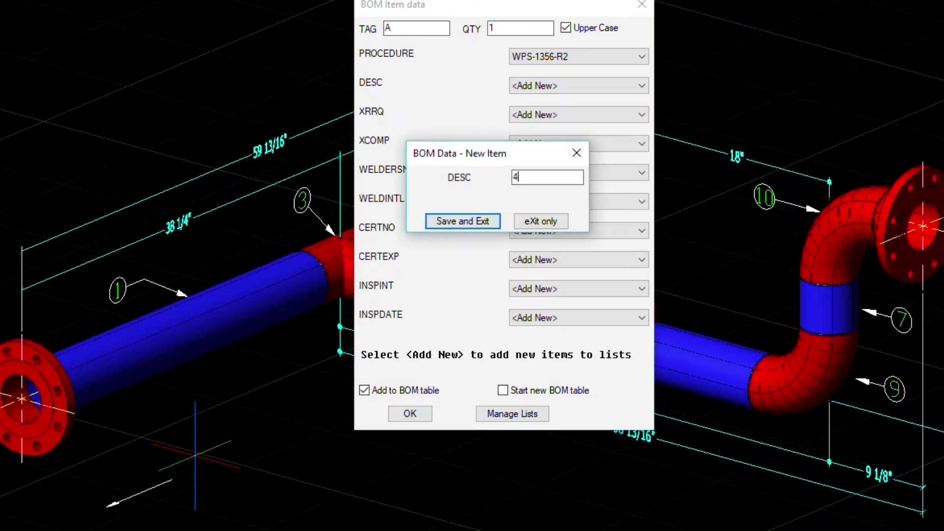
type("in, BW")
left_click(459, 219)
- Add XRRQ value NO and XCOMP value N/A, then confirm tag A's data
left_click(571, 119)
left_click(565, 129)
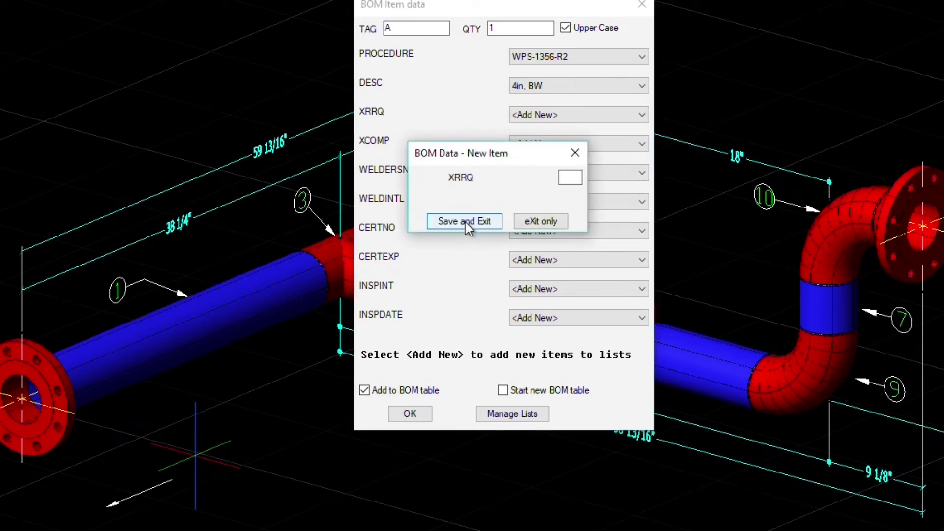
type("NO")
left_click(438, 223)
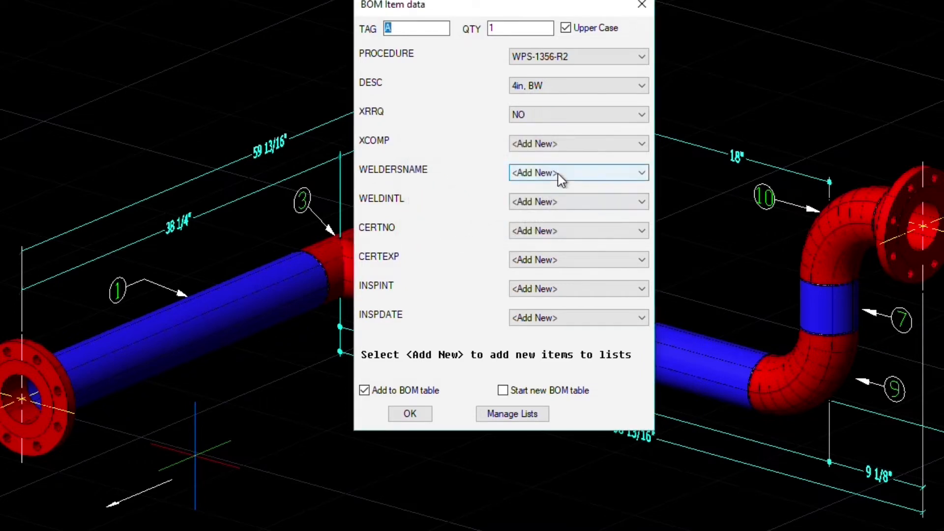
left_click(571, 151)
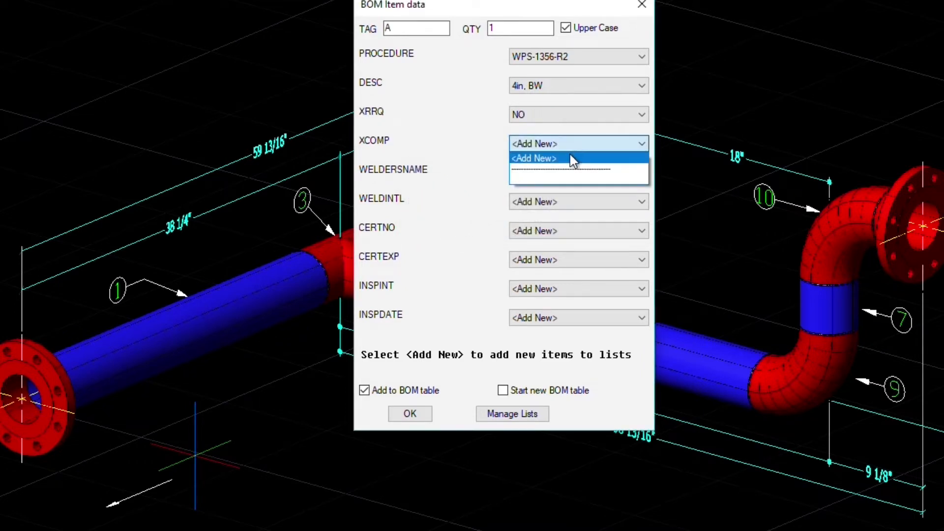
left_click(571, 155)
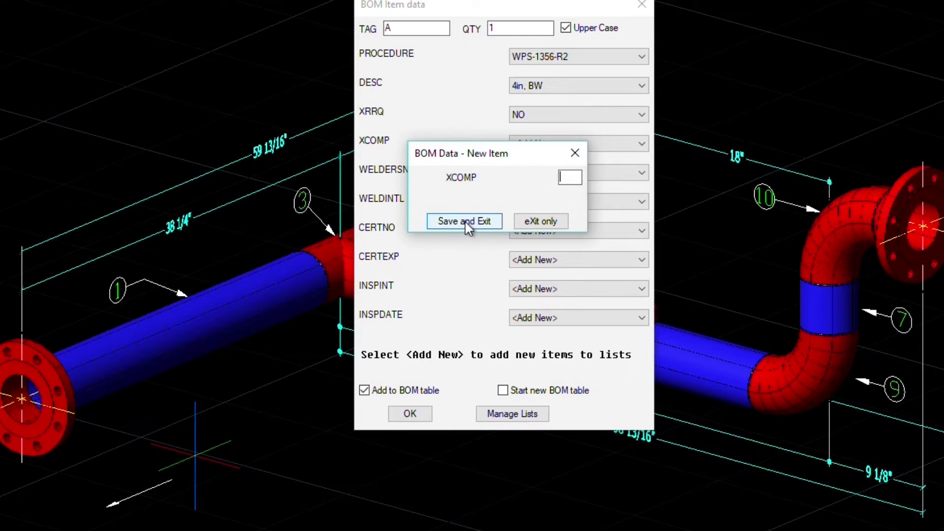
type("N/A")
left_click(486, 222)
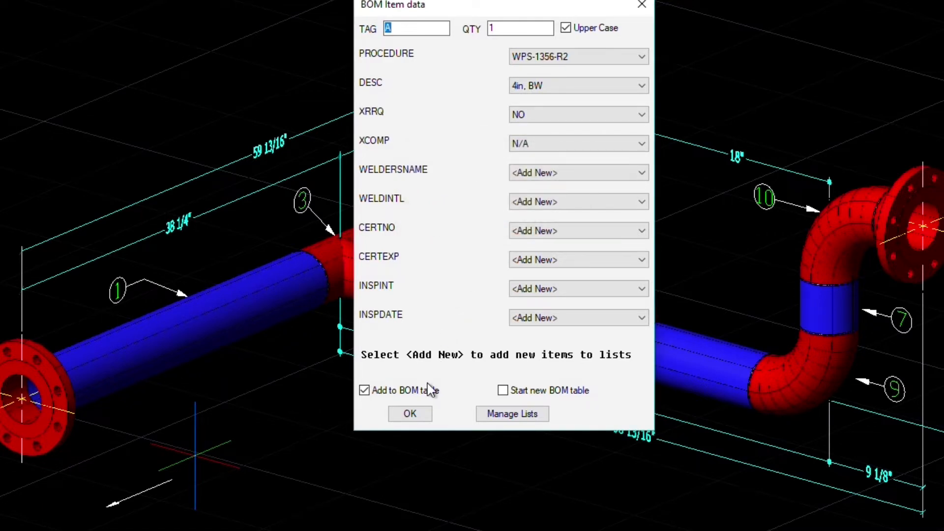
left_click(410, 415)
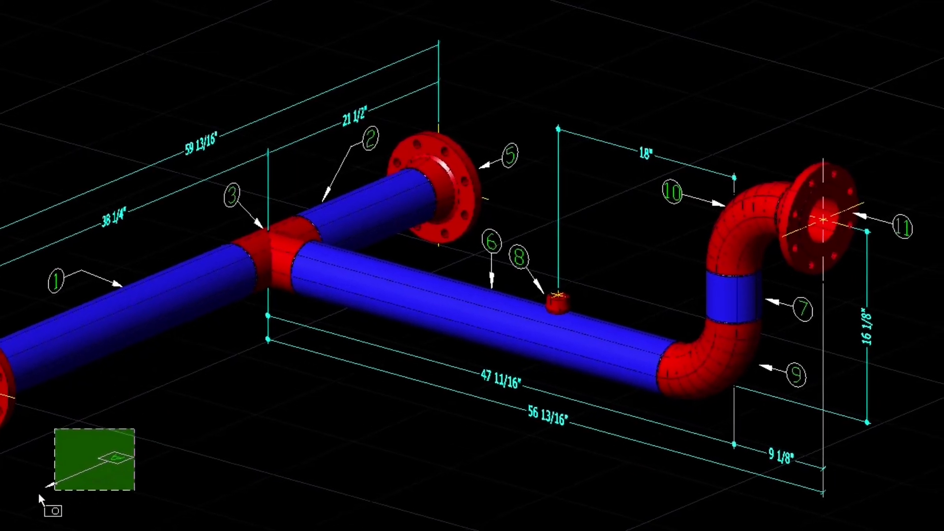
- Delete the placed tag and align the UCS Z-axis to flange 4, origin at its centre
key("Delete")
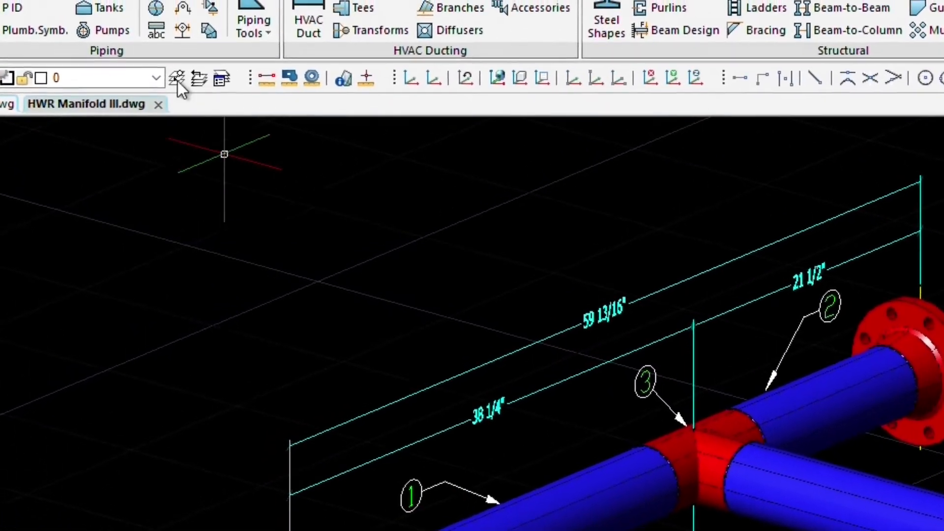
left_click(271, 63)
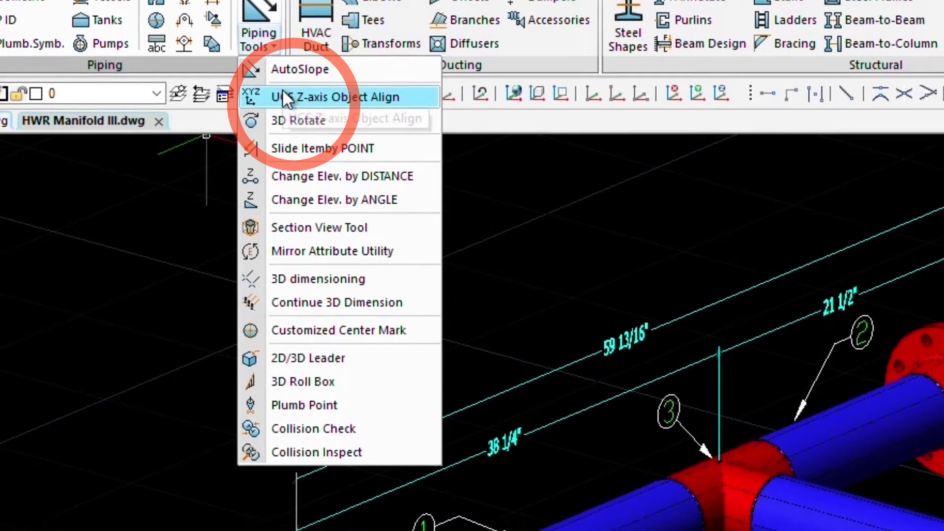
left_click(285, 109)
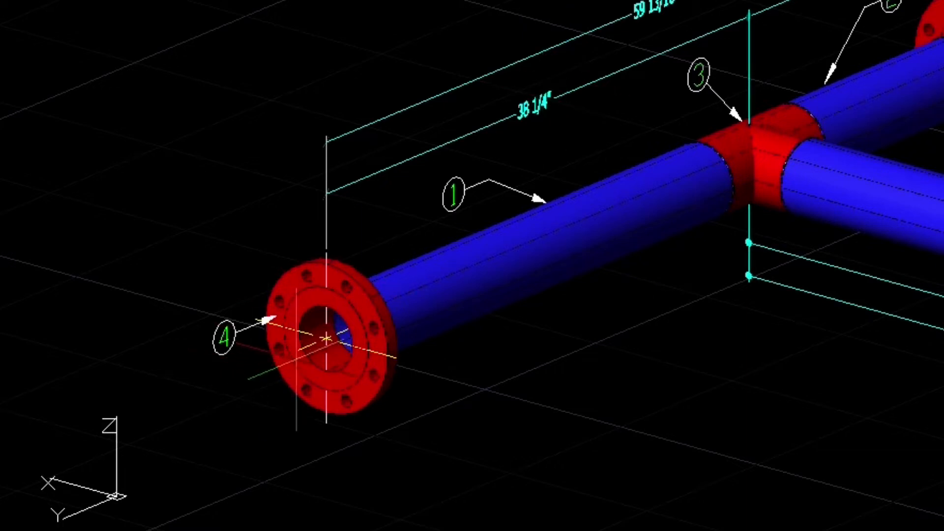
left_click(326, 339)
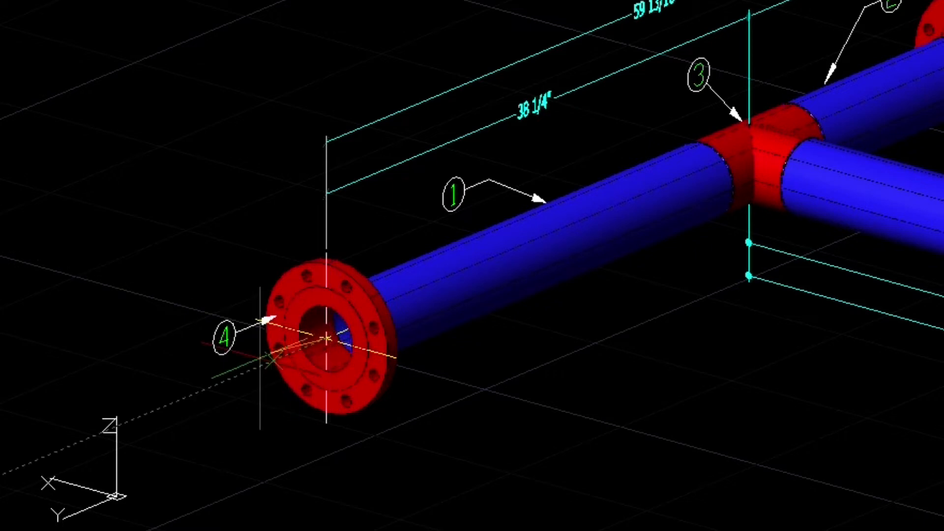
left_click(239, 370)
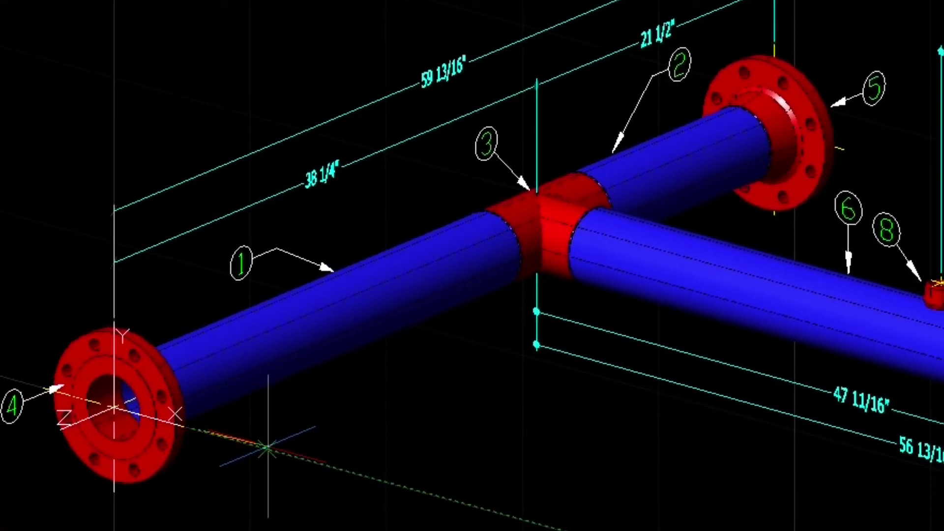
- Place tag A's leader near flange 4 with WPS-1356-R2, 4in, BW, NO and N/A
left_click(268, 447)
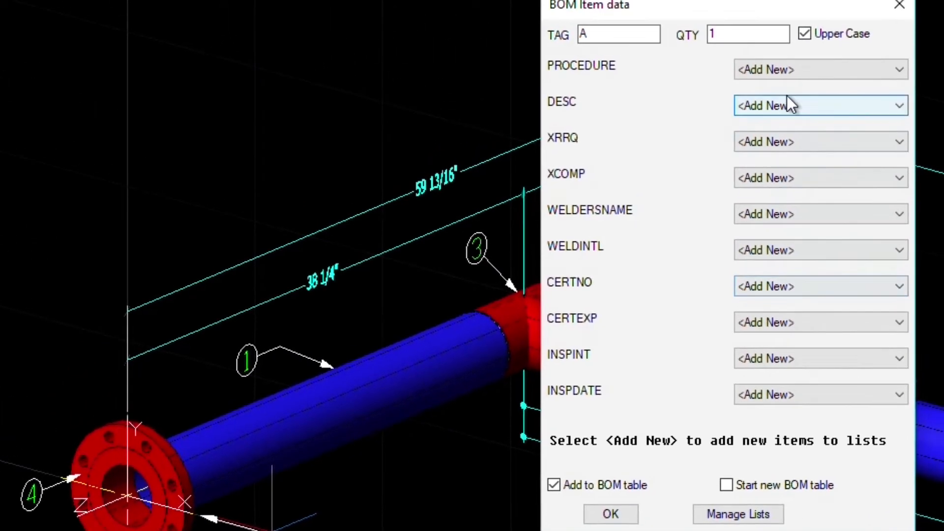
left_click(813, 72)
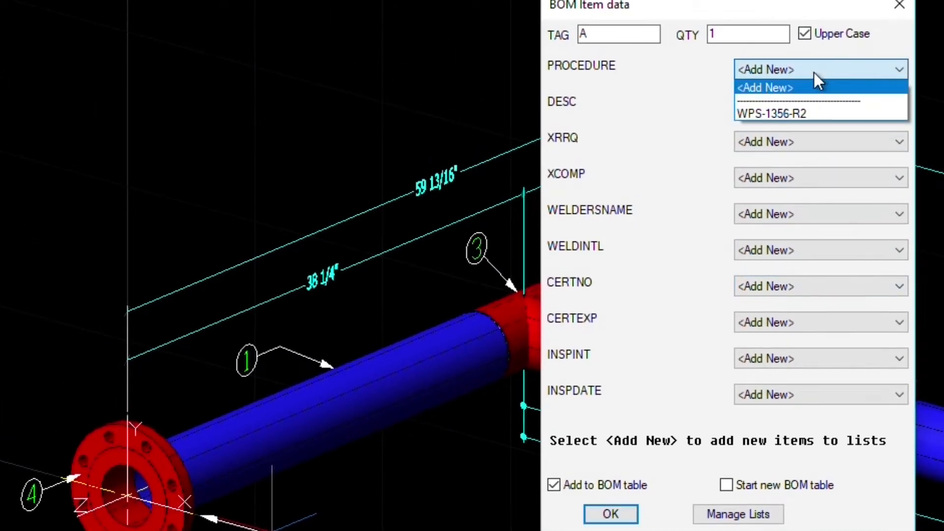
left_click(812, 109)
left_click(812, 100)
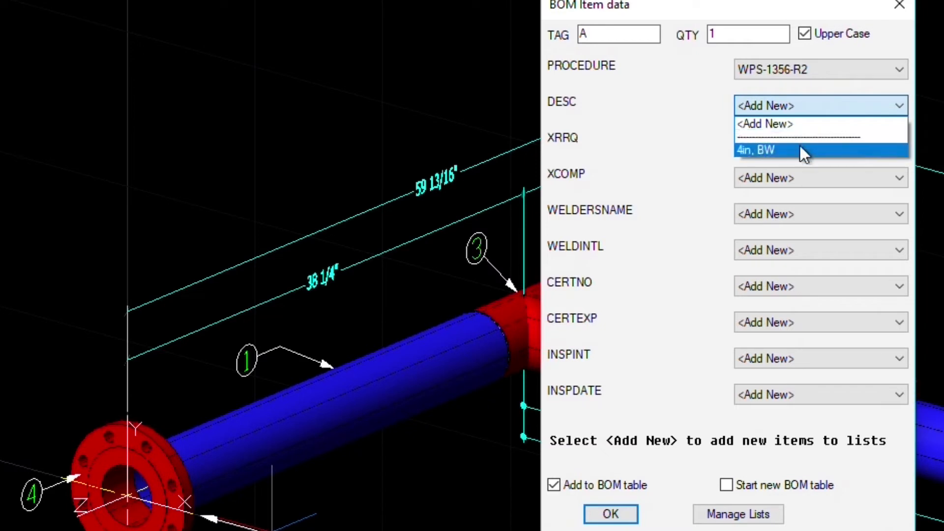
left_click(799, 146)
left_click(808, 142)
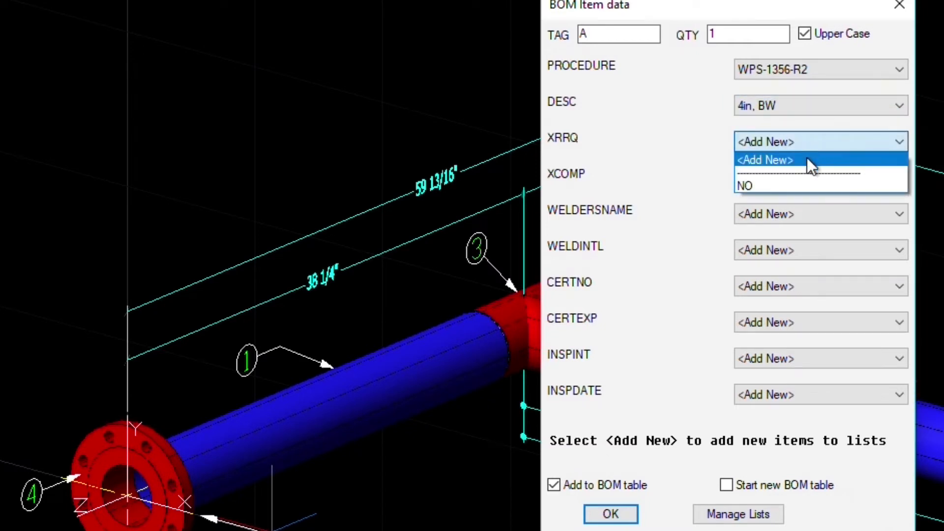
left_click(802, 182)
left_click(802, 183)
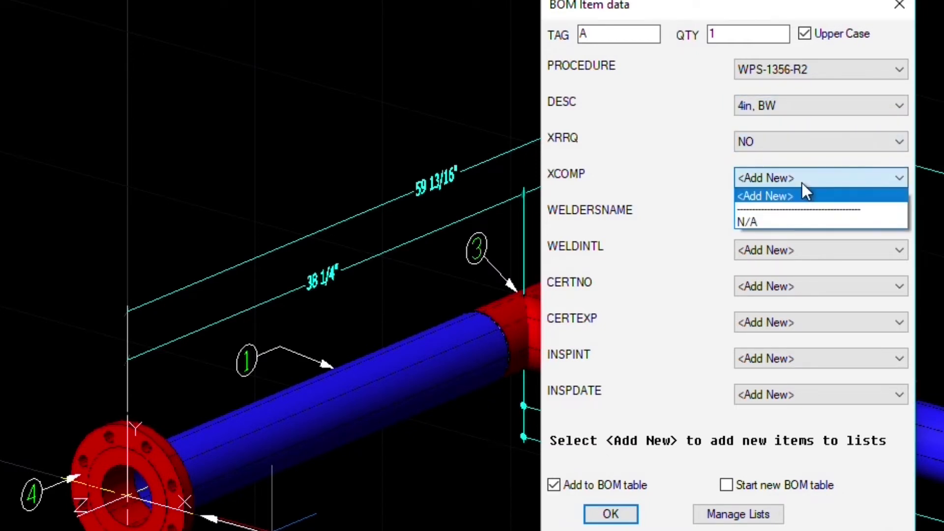
left_click(797, 220)
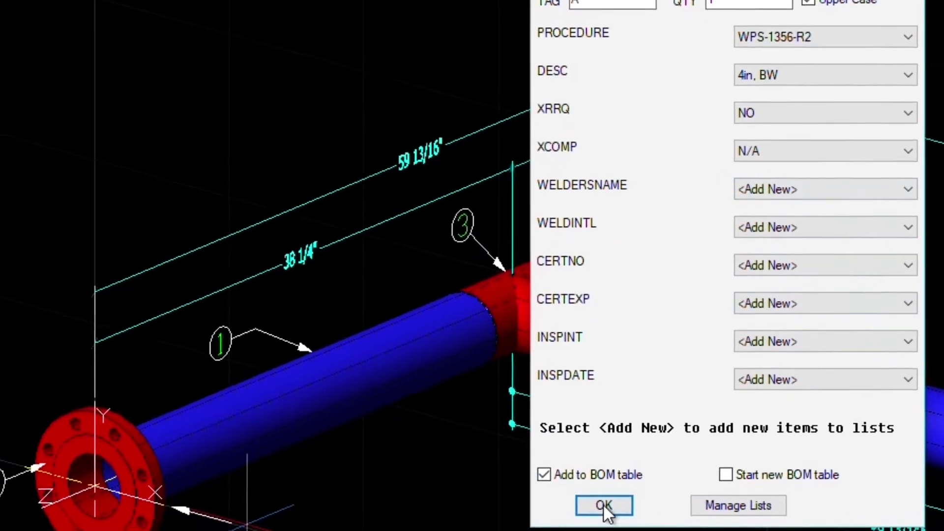
left_click(611, 514)
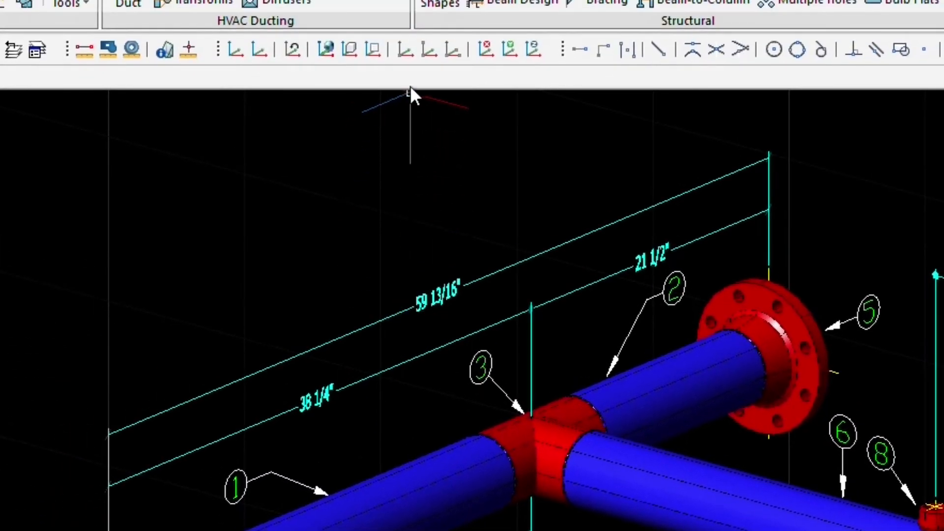
- Turn on Node snap and set the UCS origin at the pipe 1–tee 3 weld node
left_click(405, 53)
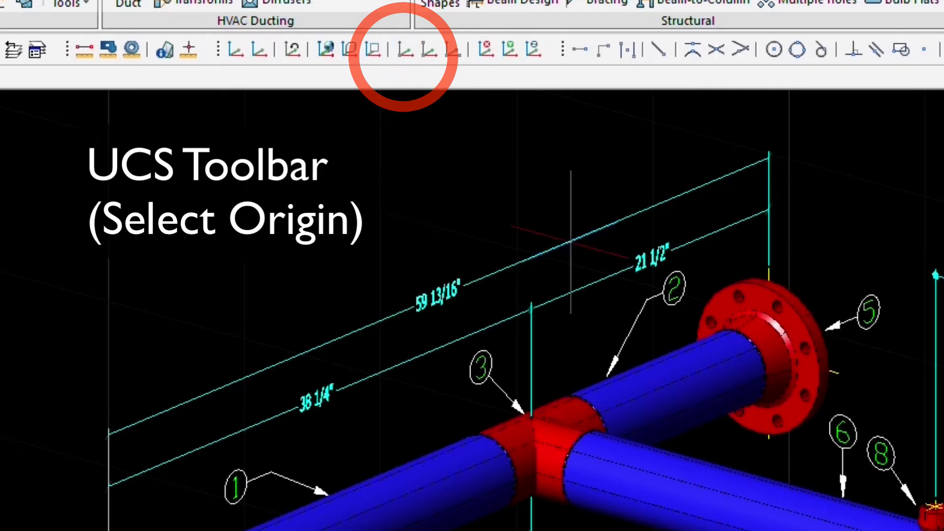
left_click(926, 50)
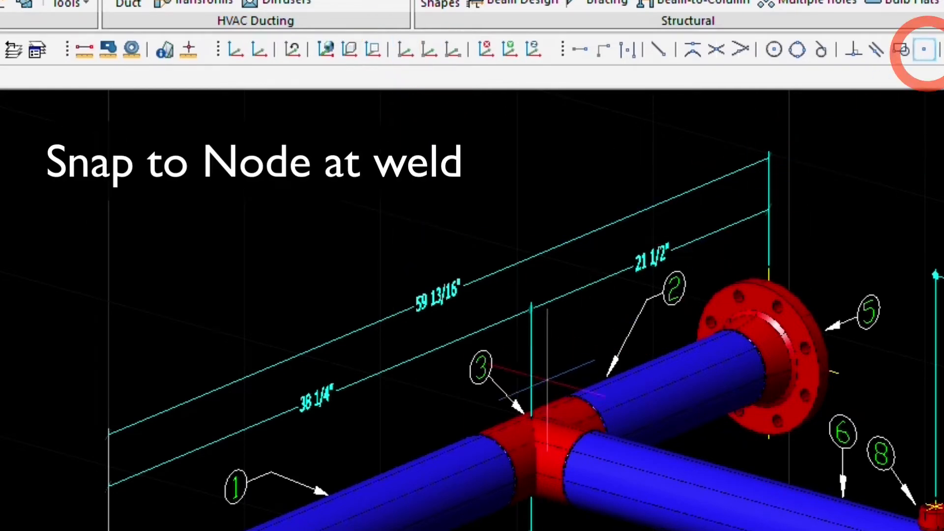
left_click(485, 473)
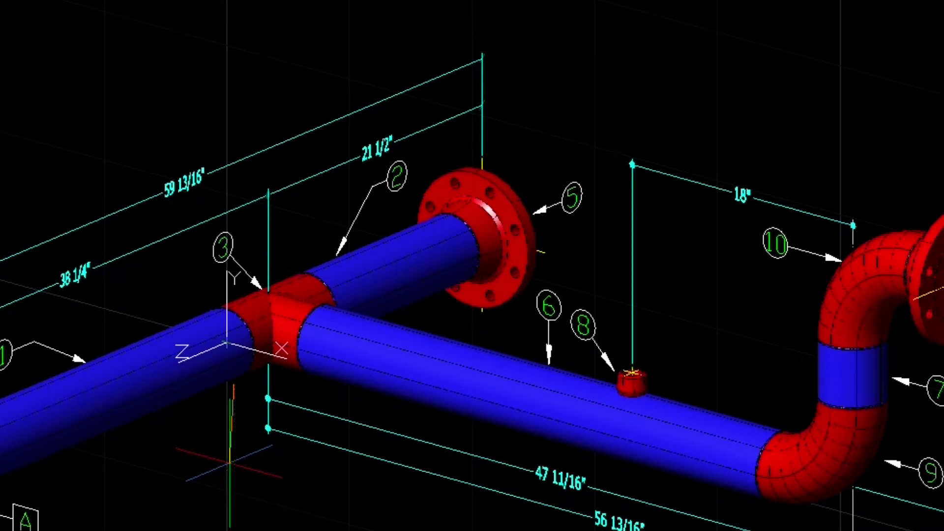
- Finish tag B with WPS-1356-R2, 4in, BW, NO, N/A, then restore the World UCS
right_click(226, 463)
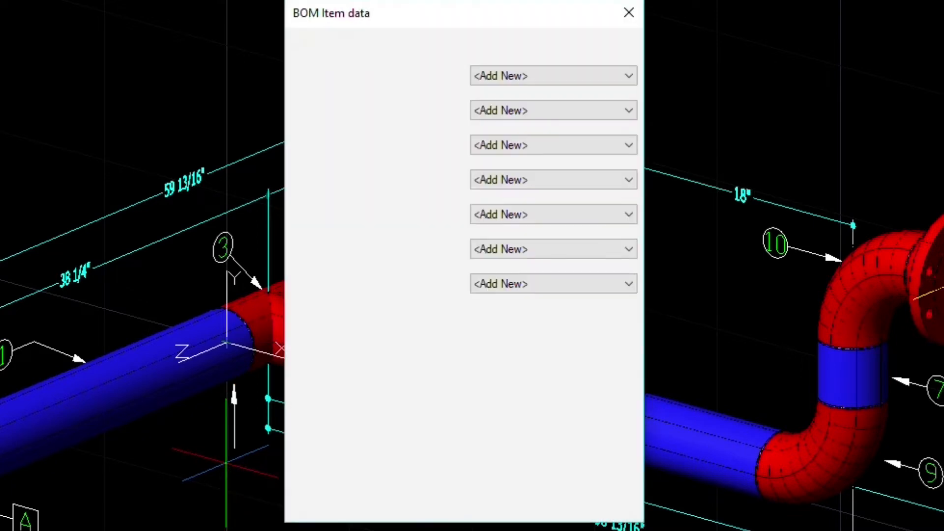
left_click(524, 74)
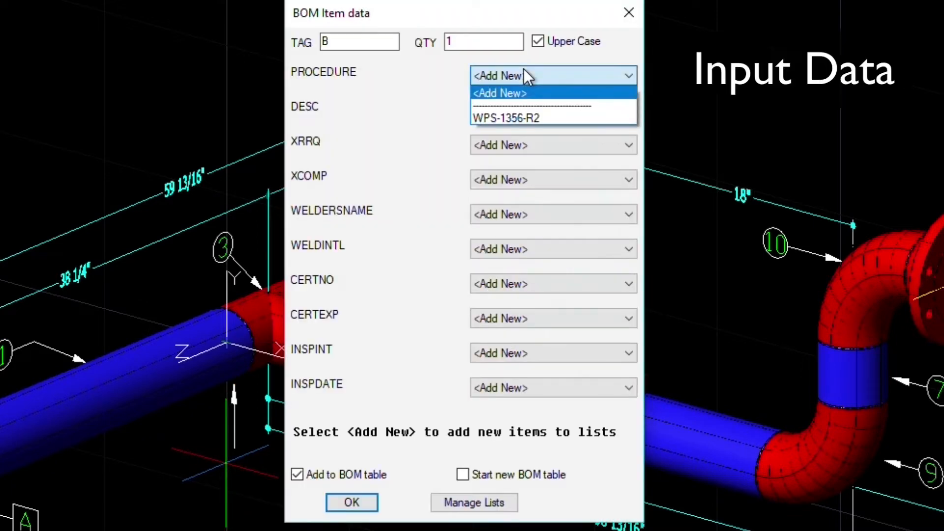
left_click(526, 119)
left_click(529, 111)
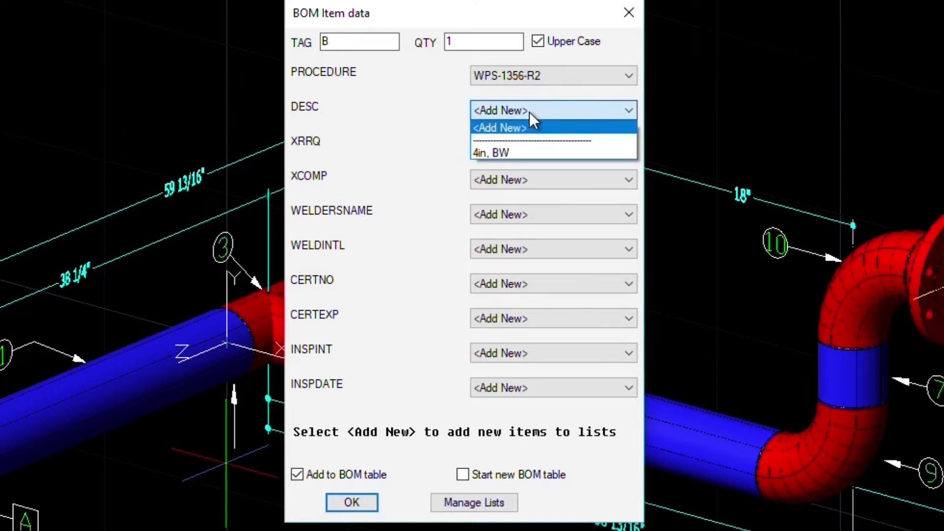
left_click(515, 147)
left_click(515, 148)
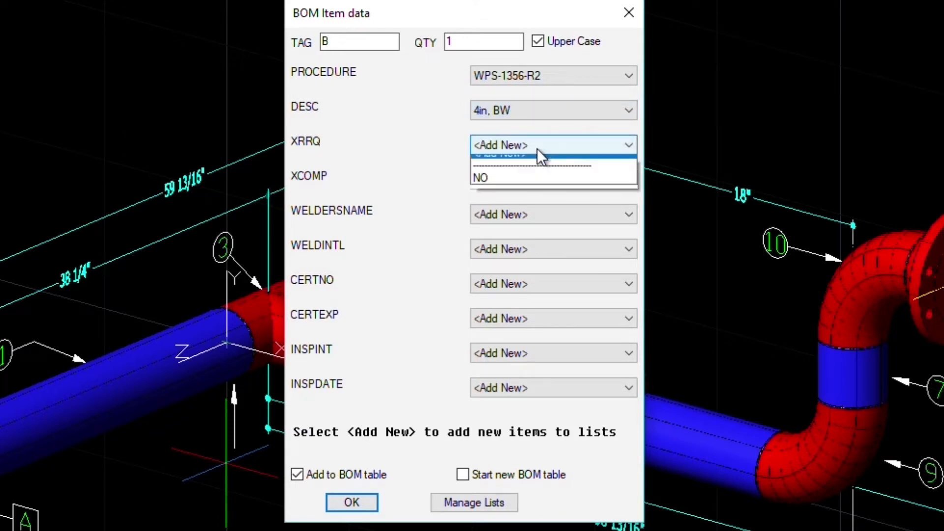
left_click(527, 185)
left_click(528, 185)
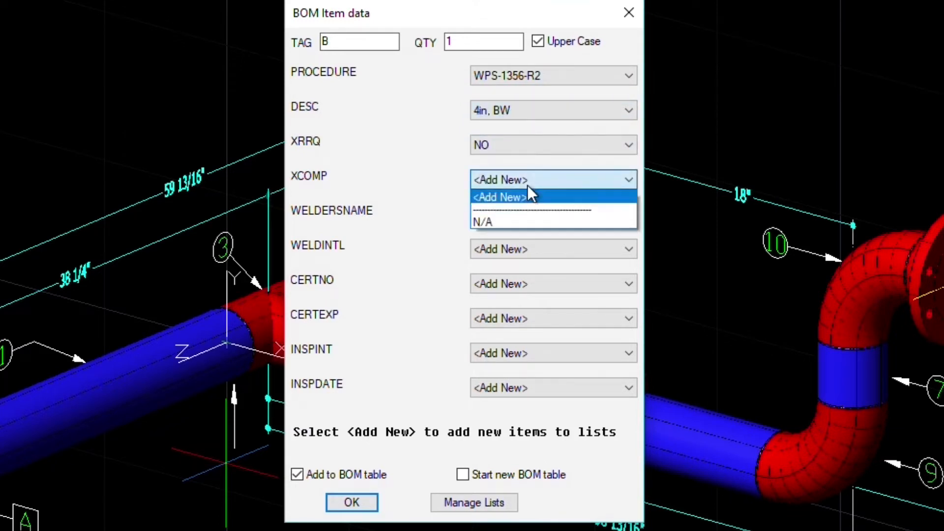
left_click(518, 217)
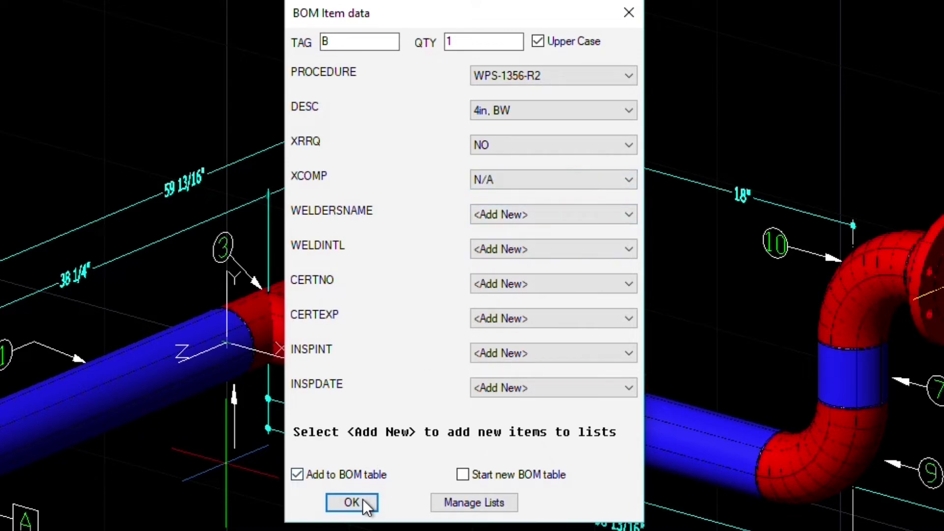
left_click(361, 500)
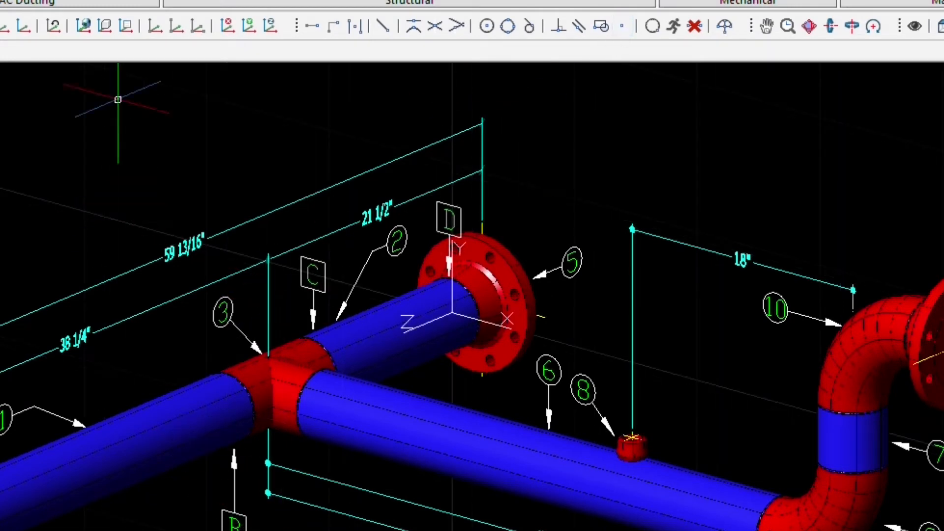
left_click(82, 29)
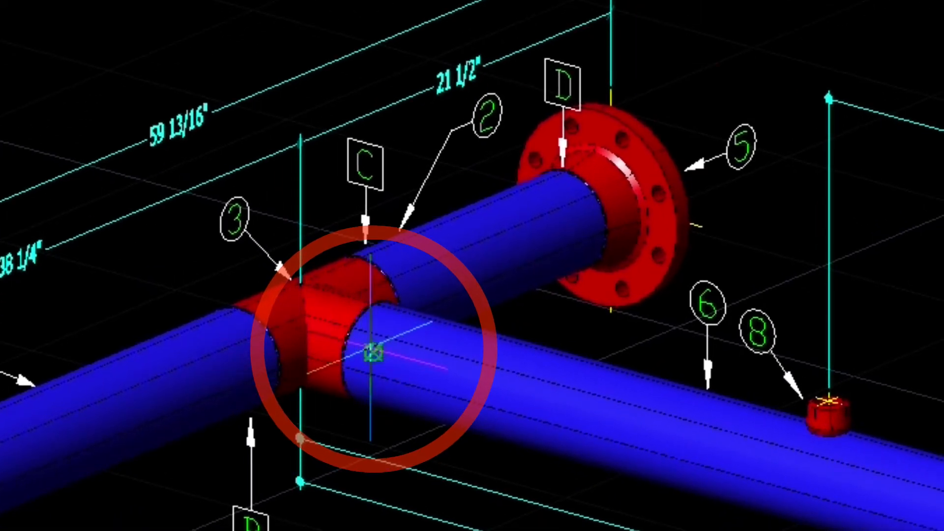
- Move the origin to the tee weld and give tag E WPS-1356-R2, 4in, BW, NO, N/A
left_click(448, 373)
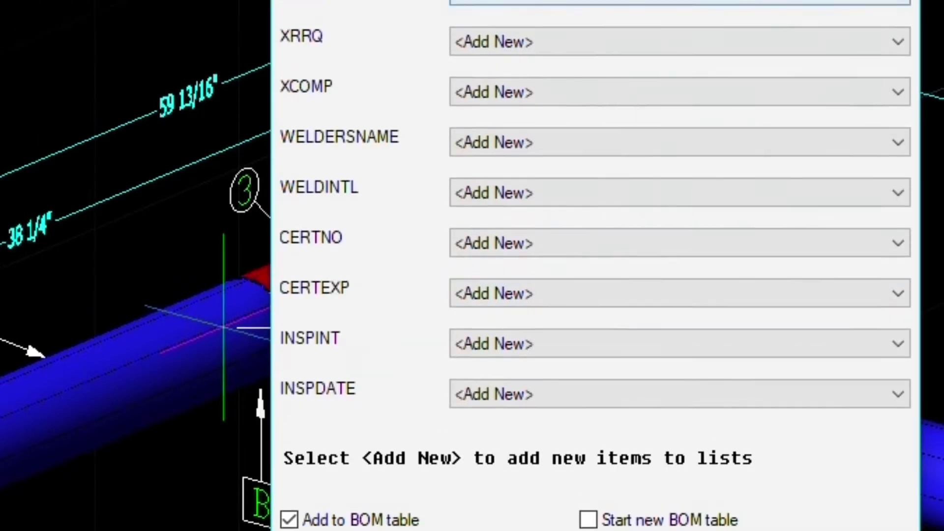
left_click(639, 8)
left_click(639, 70)
left_click(629, 58)
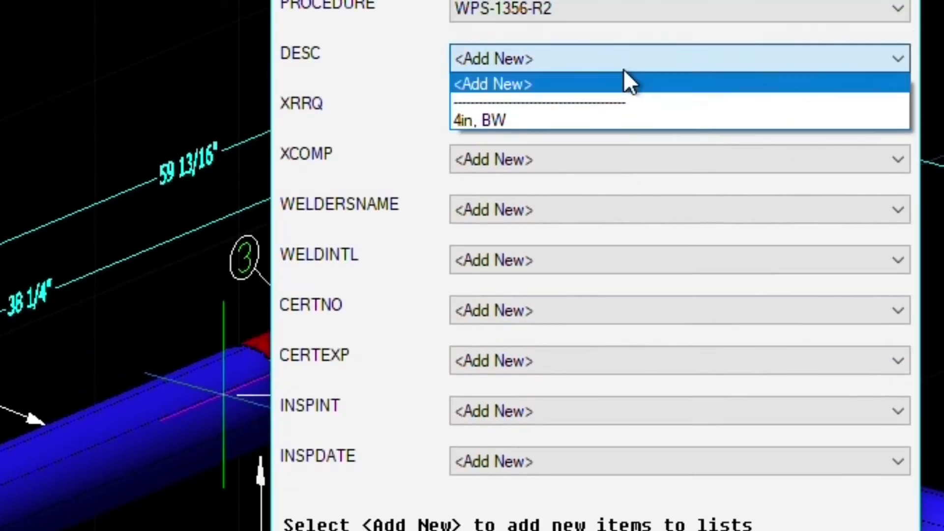
left_click(615, 120)
left_click(602, 109)
left_click(588, 169)
left_click(576, 160)
left_click(566, 220)
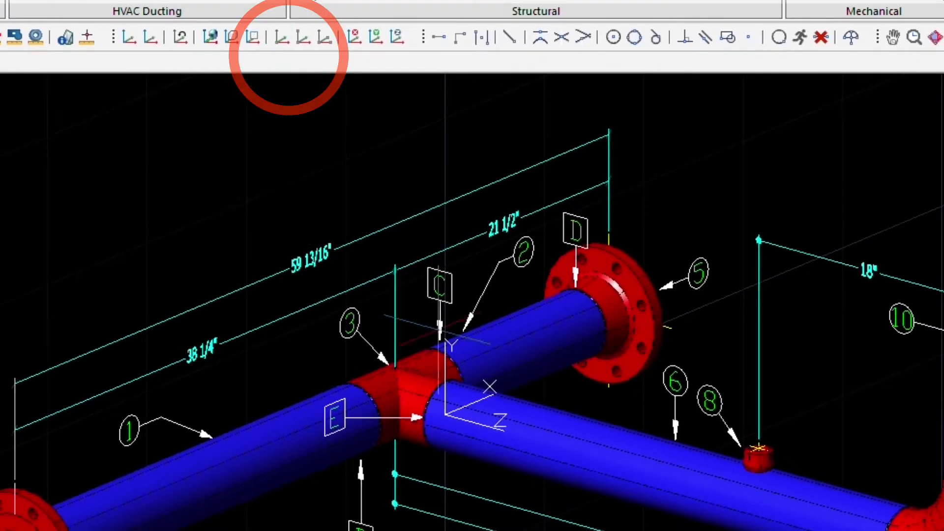
- Place tag F at the red cap weld node with new procedure WPS-379A-R4
left_click(749, 37)
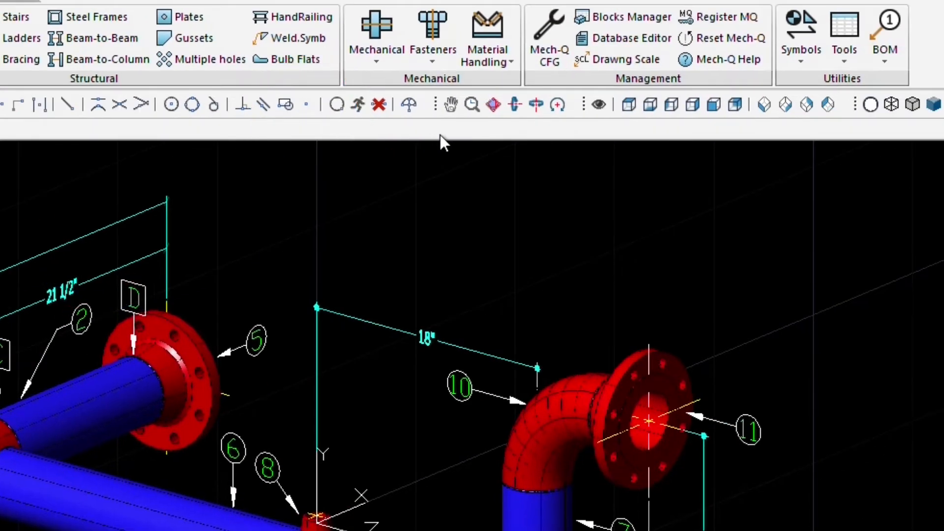
left_click(878, 31)
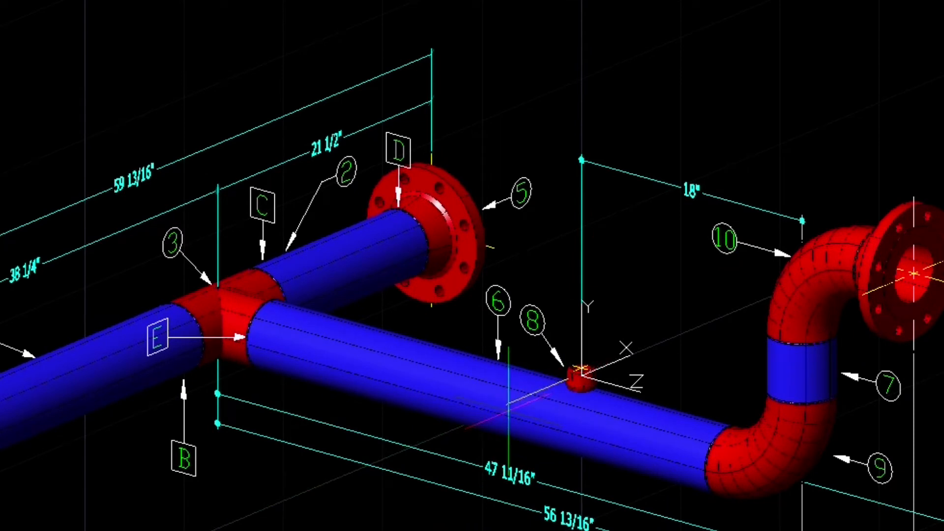
left_click(580, 374)
left_click(432, 71)
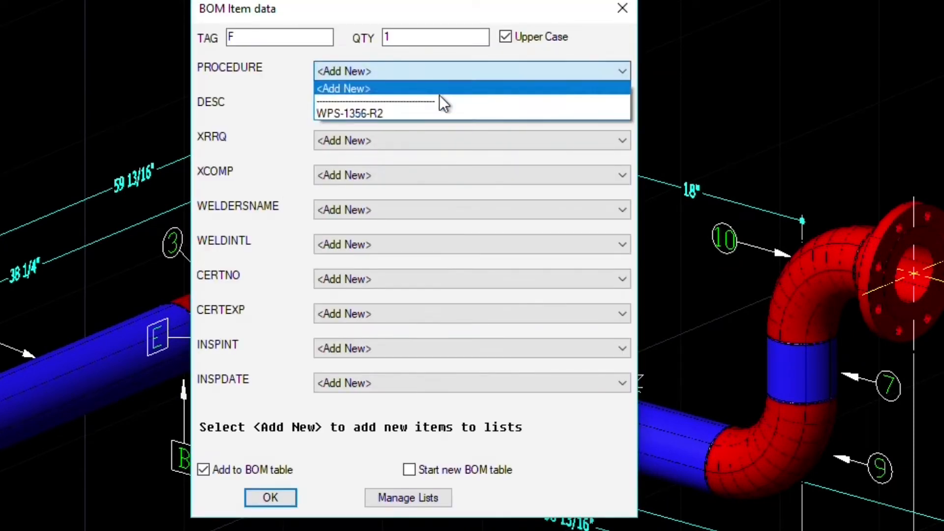
left_click(436, 90)
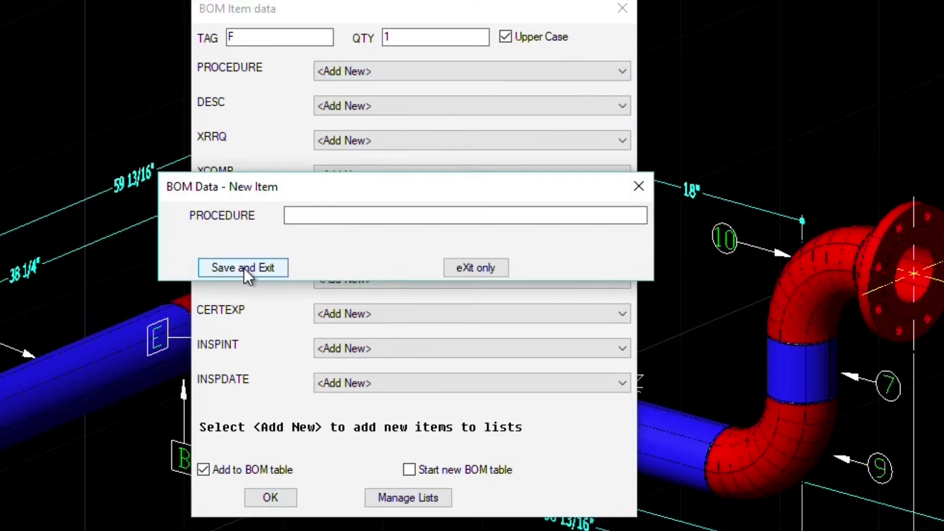
type("WPS-379A-R4")
left_click(252, 265)
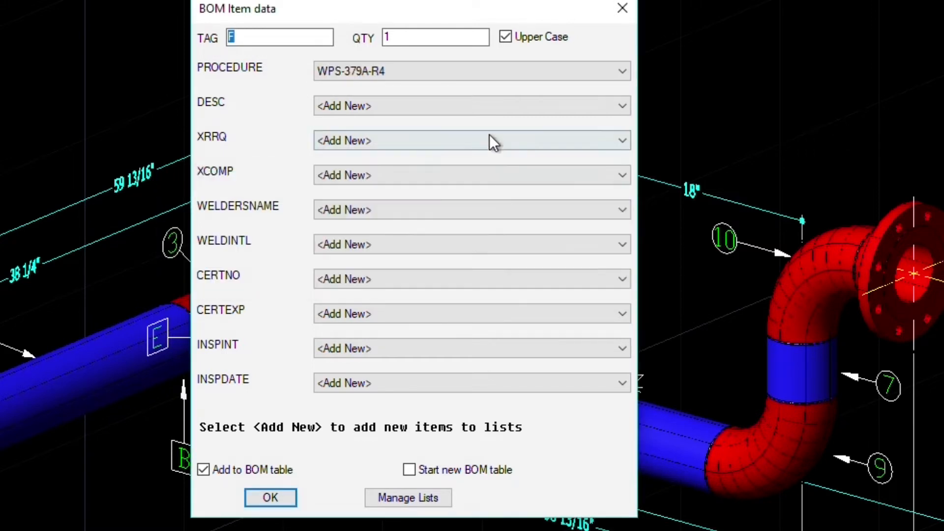
- Add description '4x1, FILLET', set XRRQ NO and XCOMP N/A, and confirm tag F
left_click(510, 109)
left_click(376, 123)
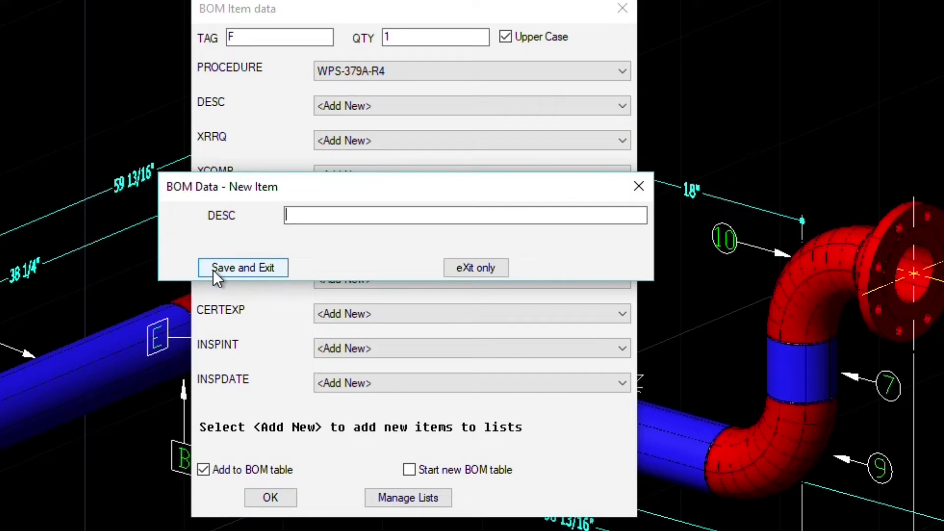
type("4x1, FILLET")
left_click(231, 268)
left_click(605, 140)
left_click(461, 181)
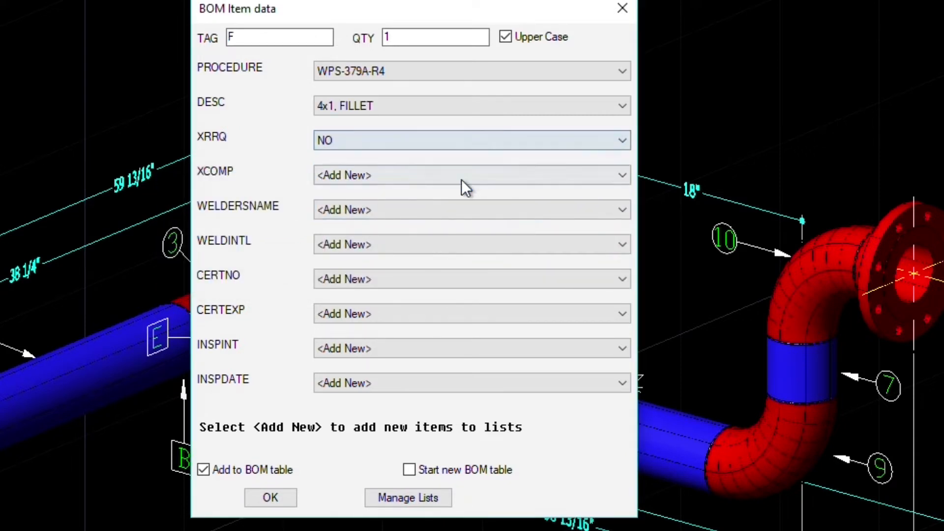
left_click(462, 179)
left_click(449, 215)
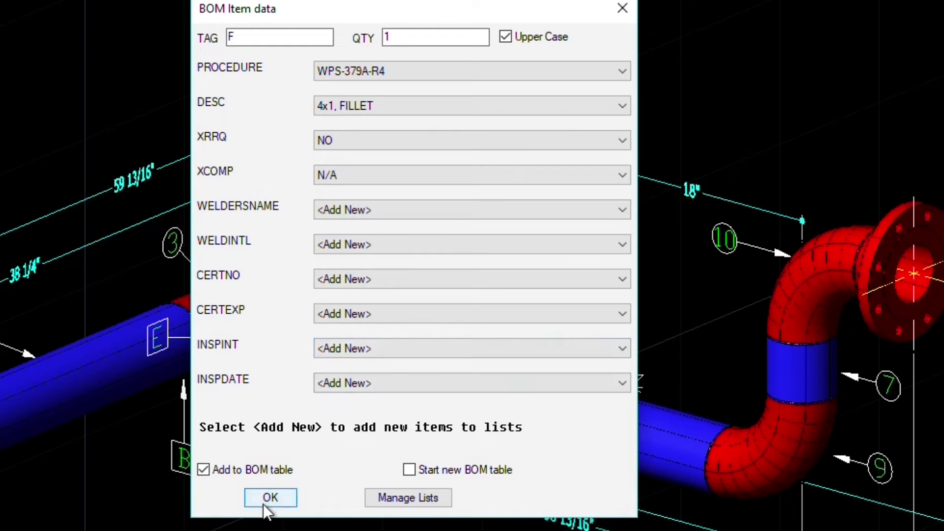
left_click(278, 497)
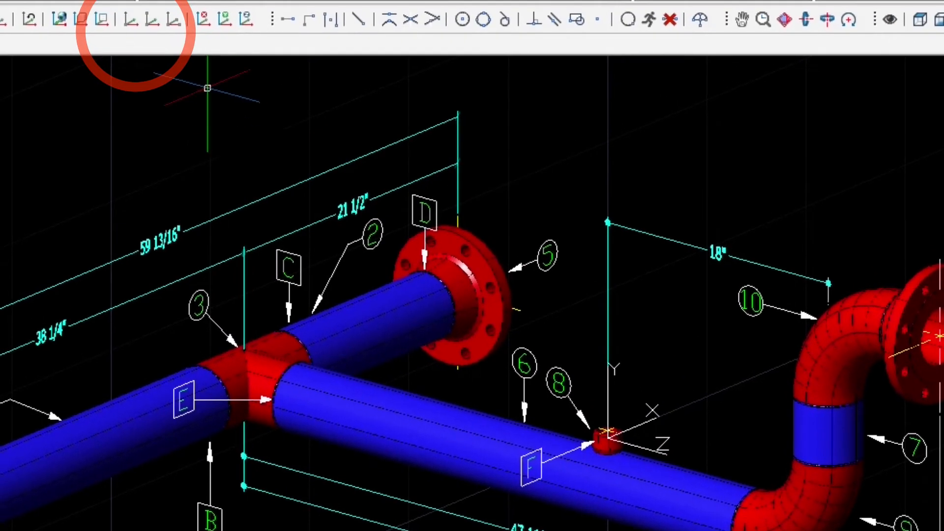
- Move the origin to the lower elbow weld and place tag G with WPS-1356-R2, 4in, BW, NO, N/A
left_click(597, 21)
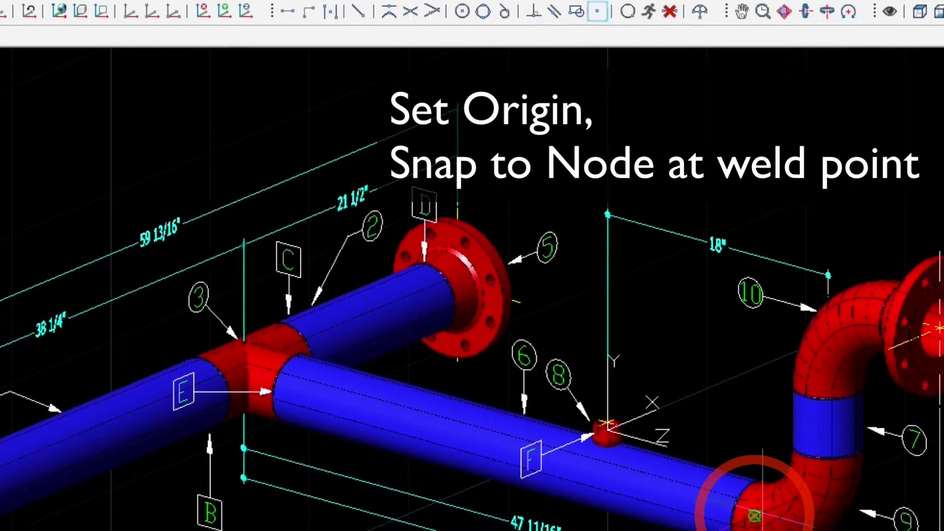
left_click(755, 524)
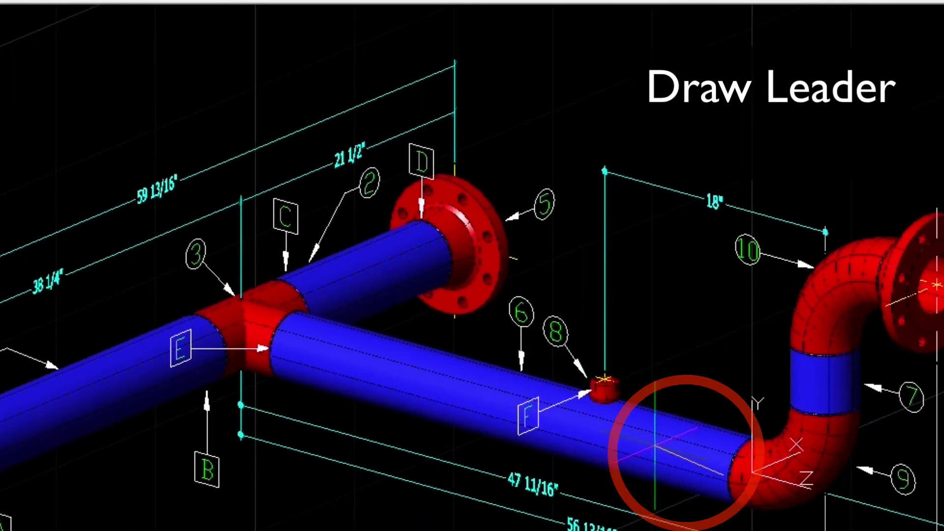
left_click(655, 445)
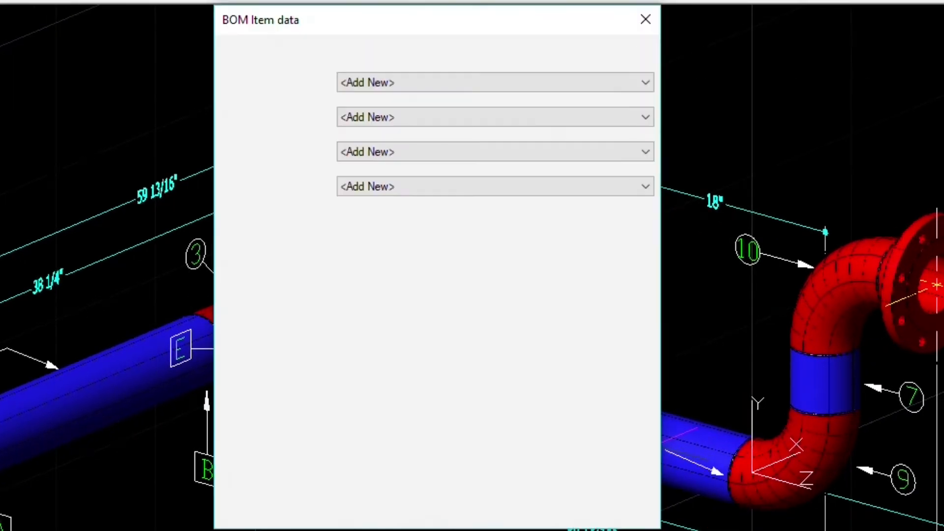
left_click(400, 84)
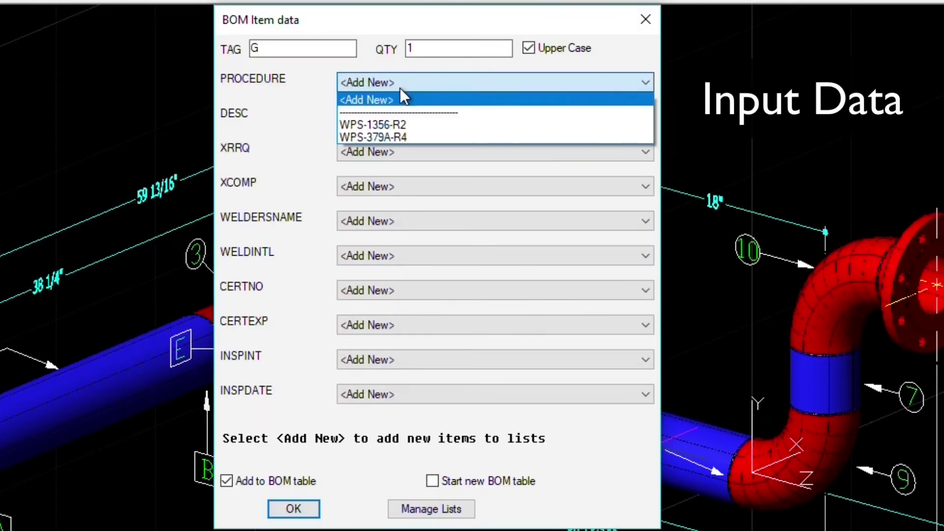
left_click(392, 123)
left_click(394, 121)
left_click(385, 155)
left_click(385, 155)
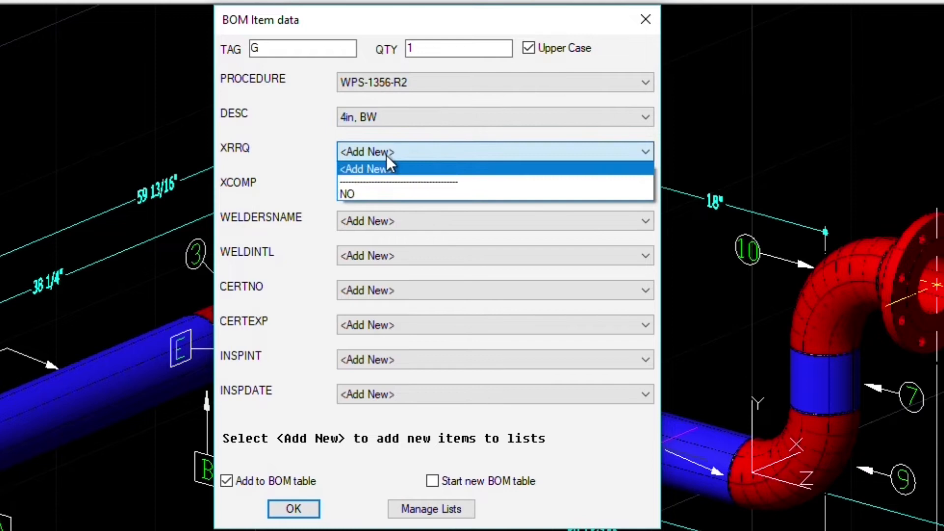
left_click(379, 192)
left_click(380, 189)
left_click(380, 230)
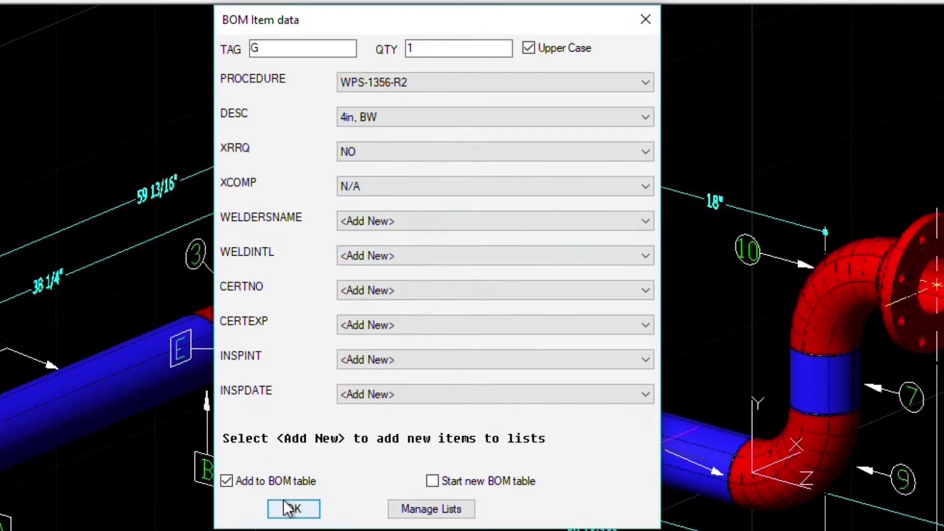
left_click(290, 508)
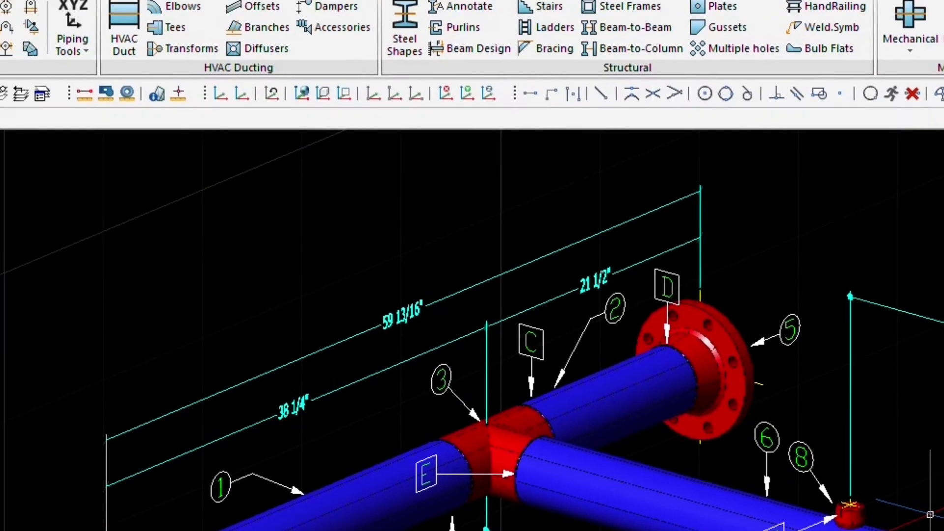
- Realign the UCS to the upper elbow weld and place tag H with WPS-1356-R2, 4in, BW, NO, N/A
left_click(90, 31)
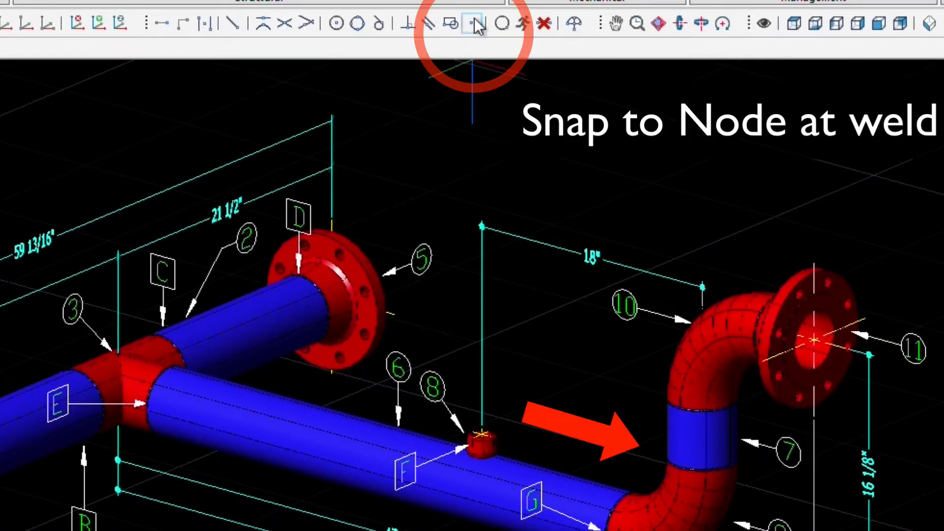
left_click(702, 459)
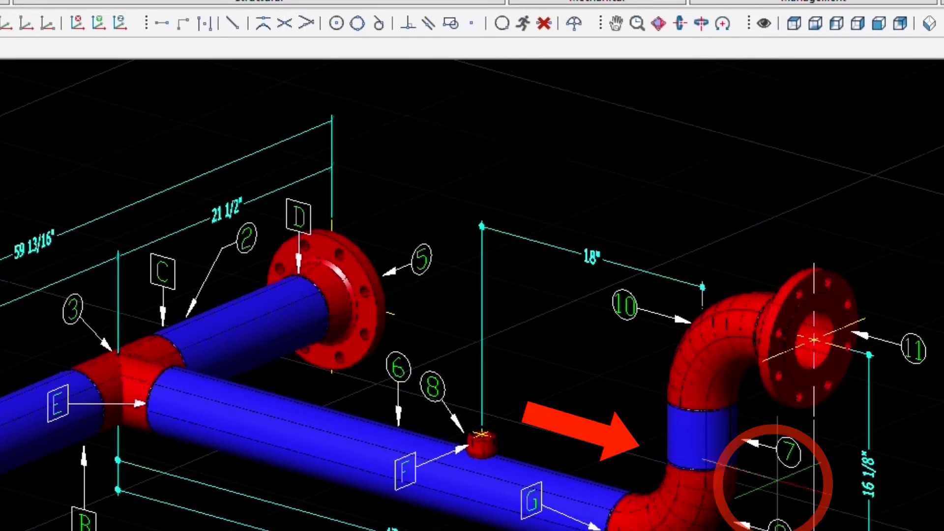
left_click(774, 481)
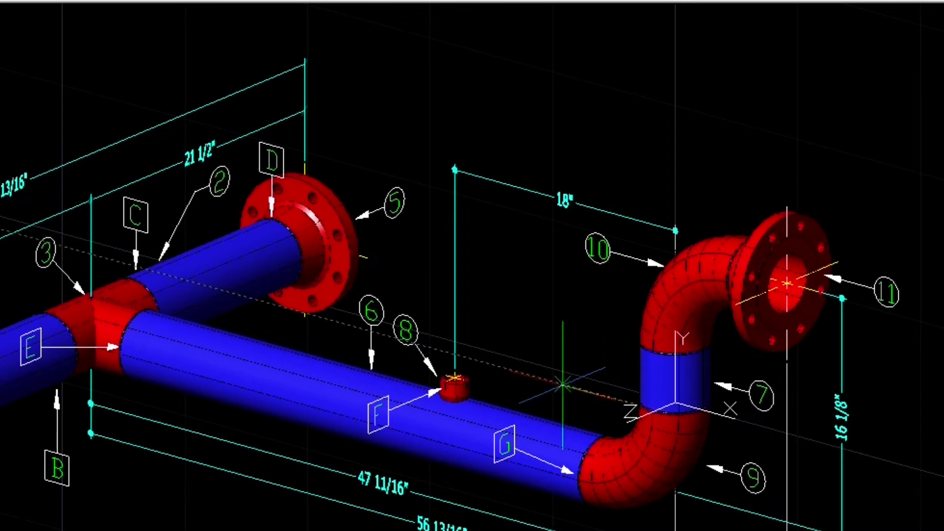
left_click(563, 385)
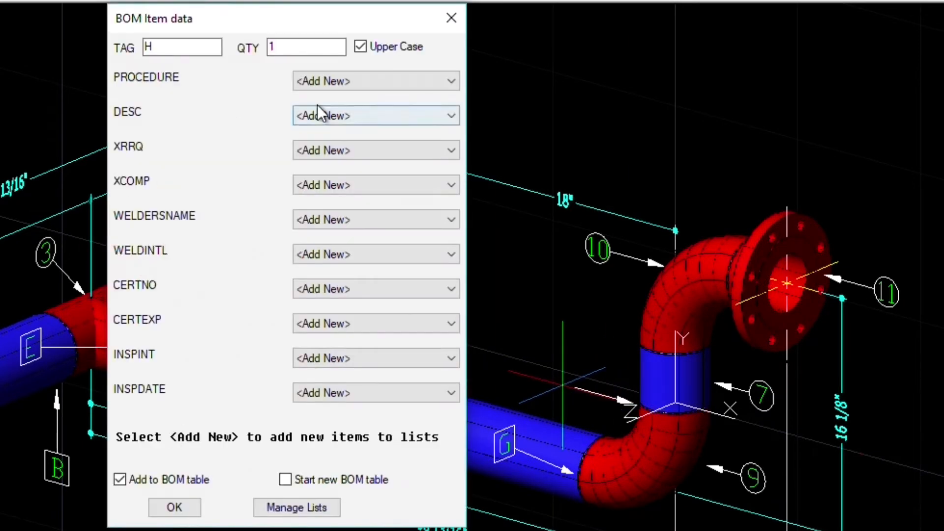
left_click(332, 85)
left_click(341, 120)
left_click(340, 119)
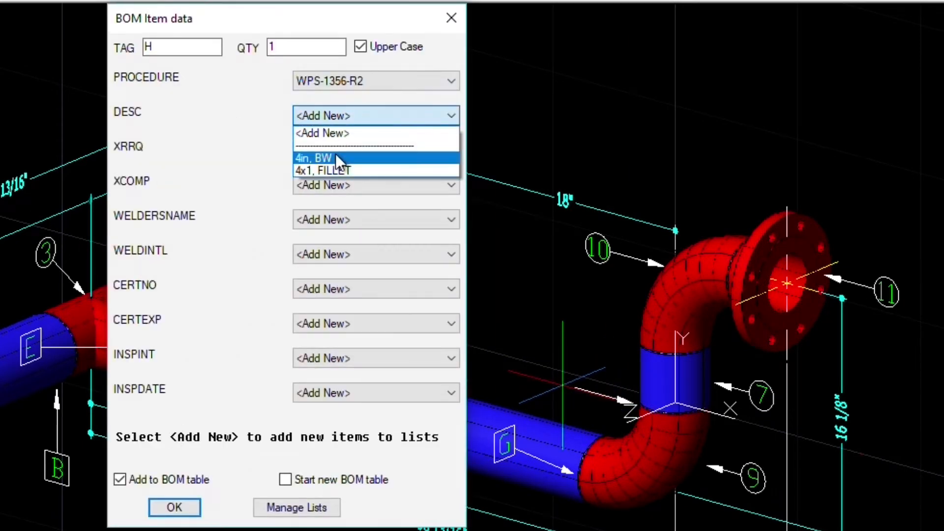
left_click(335, 158)
left_click(336, 154)
left_click(321, 191)
left_click(321, 189)
left_click(318, 222)
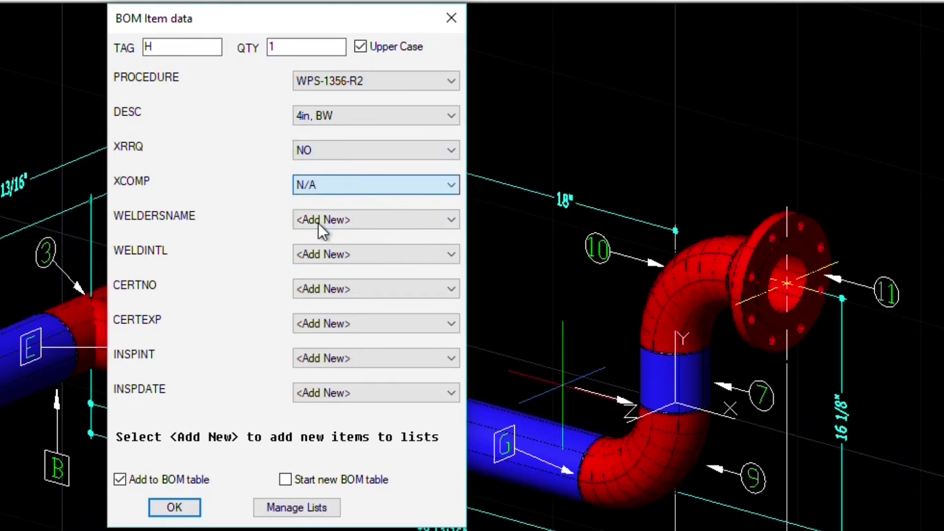
left_click(189, 506)
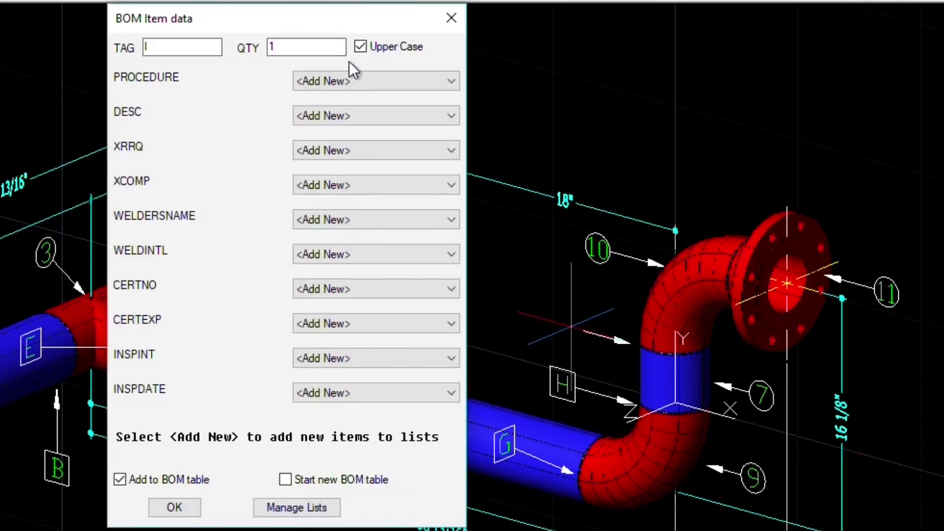
- Give tag I WPS-1356-R2, 4in, BW, XRRQ NO and XCOMP N/A
left_click(352, 81)
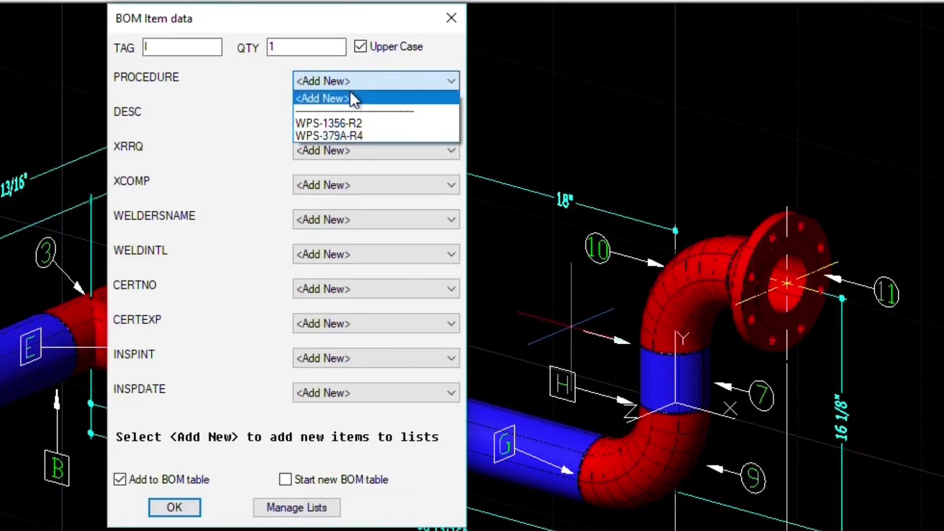
left_click(348, 123)
left_click(335, 155)
left_click(328, 185)
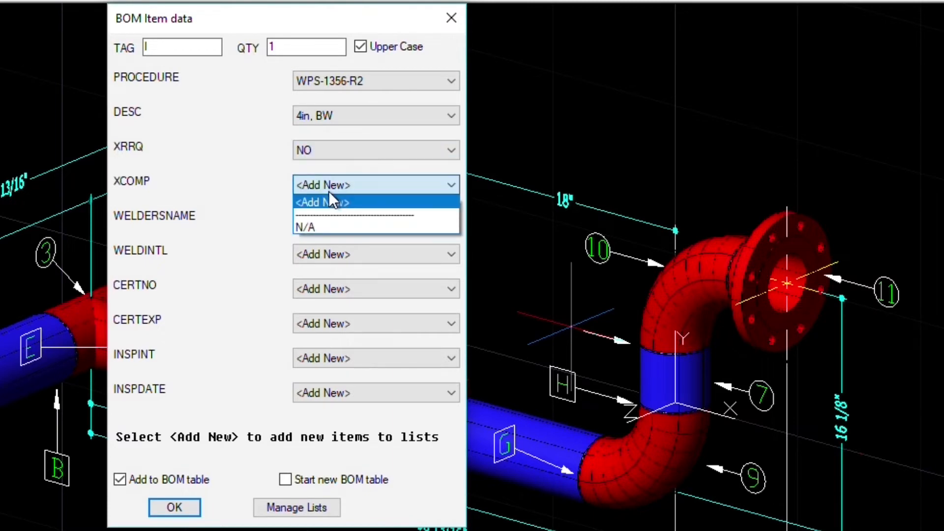
left_click(326, 226)
left_click(173, 507)
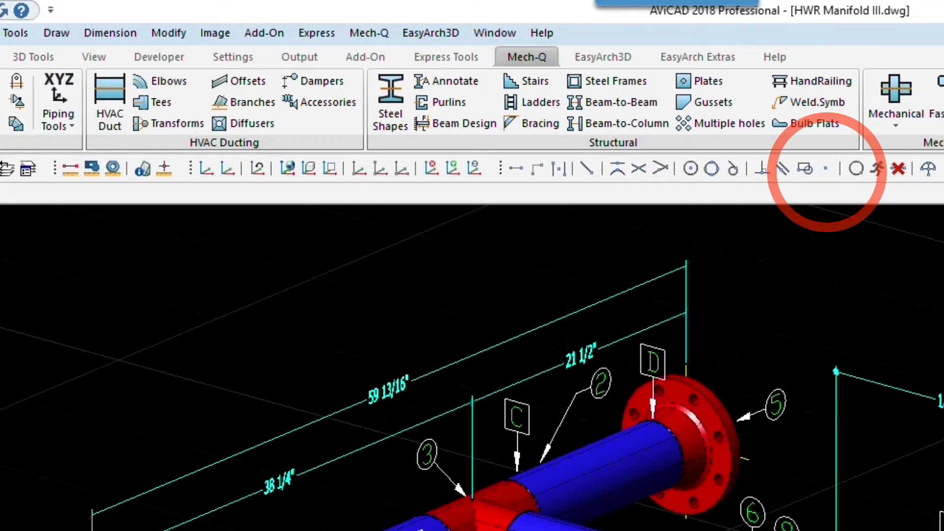
- Set the origin at the right flange centre and place a weld balloon leader on its joint
left_click(826, 169)
left_click(586, 442)
left_click(735, 493)
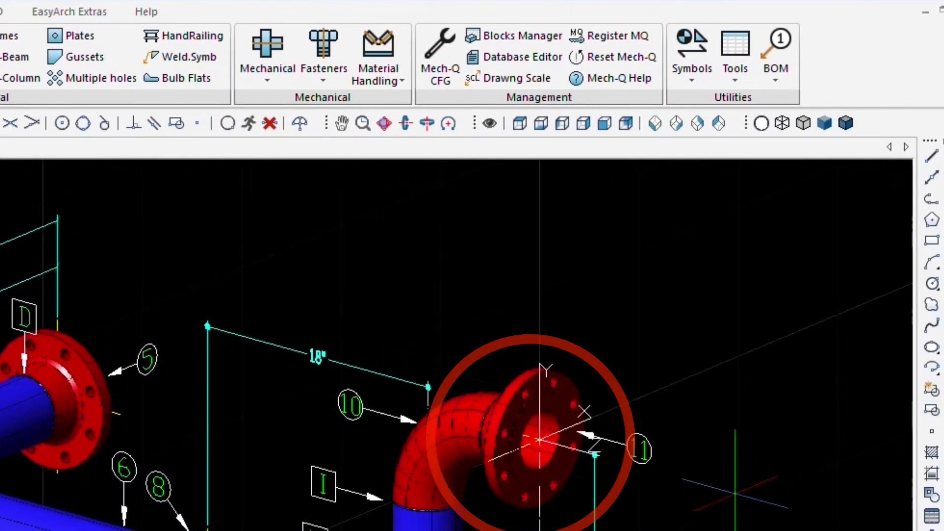
left_click(773, 43)
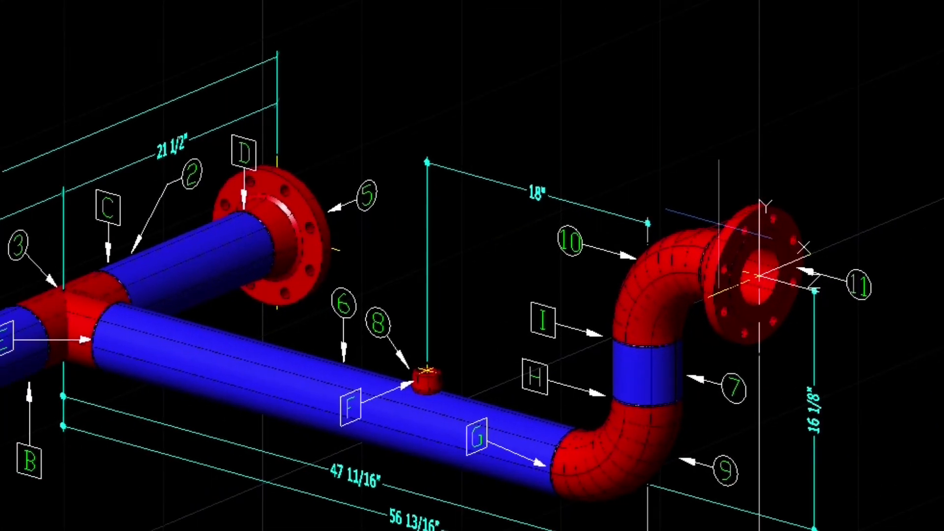
left_click(719, 219)
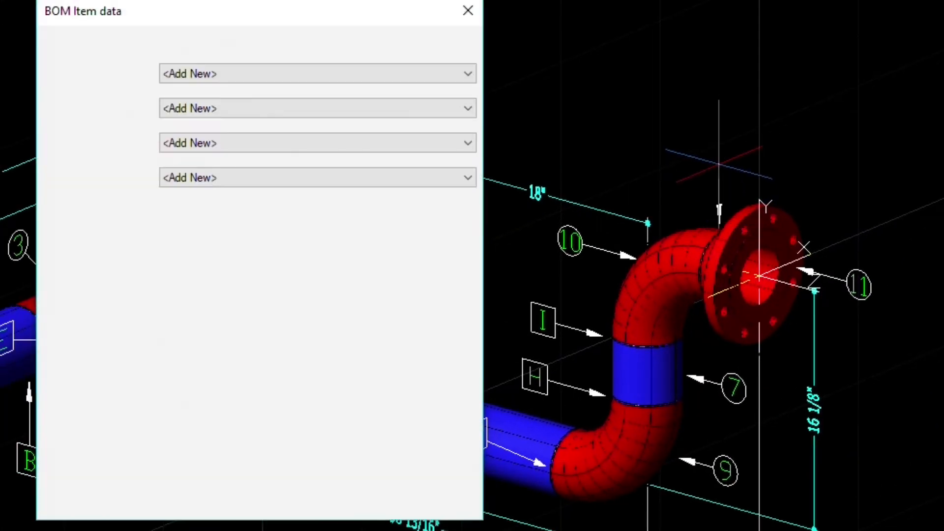
- Give tag J WPS-1356-R2, 4in, BW, NO, N/A and return to the default UCS
left_click(254, 74)
left_click(232, 116)
left_click(232, 112)
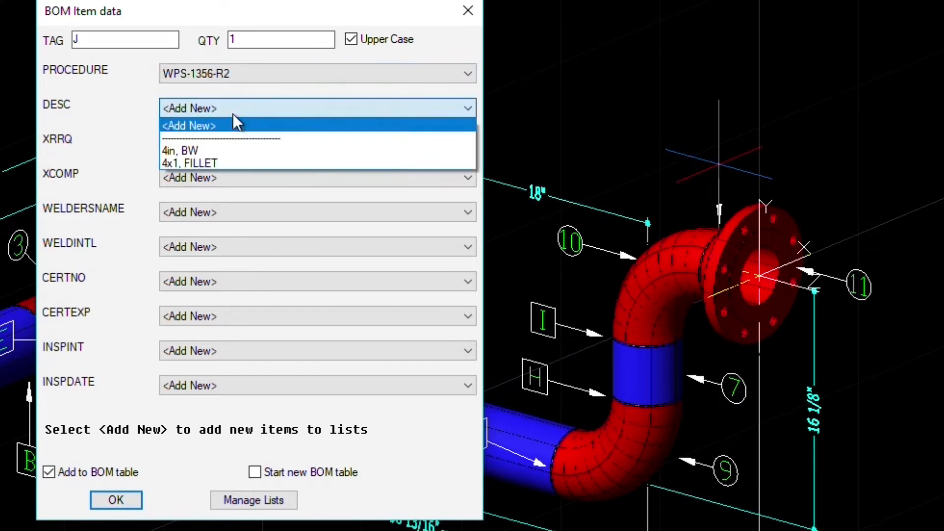
left_click(223, 149)
left_click(222, 146)
left_click(221, 185)
left_click(235, 180)
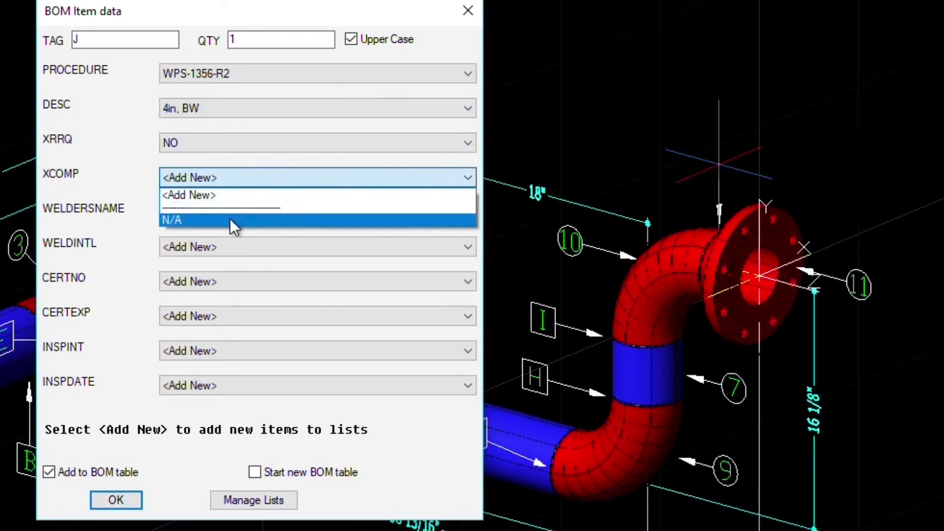
left_click(229, 219)
left_click(120, 500)
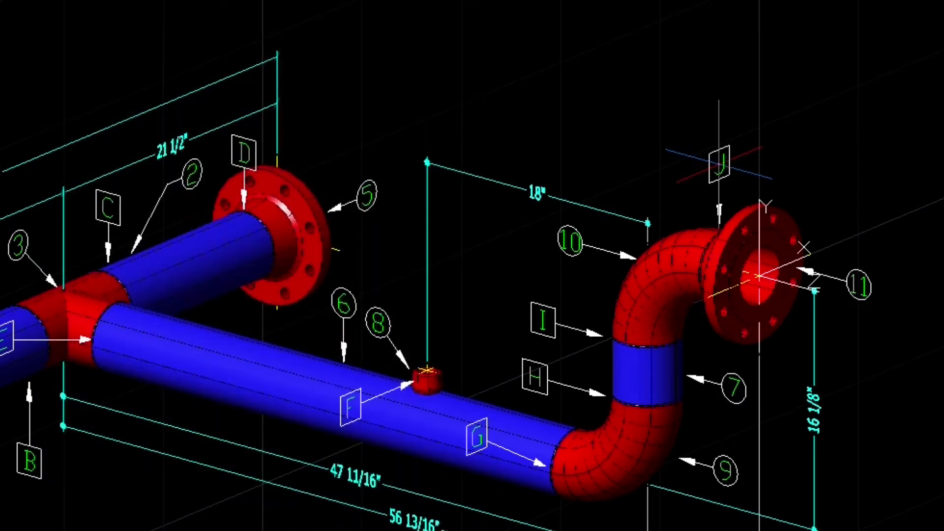
key("Return")
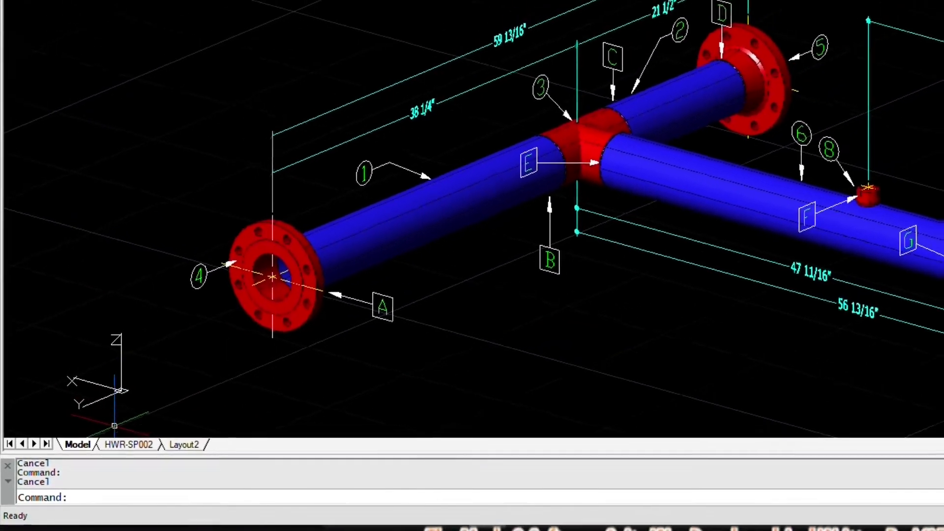
- Switch to the HWR-SP002 layout and anchor the weld data table at the right border
left_click(115, 449)
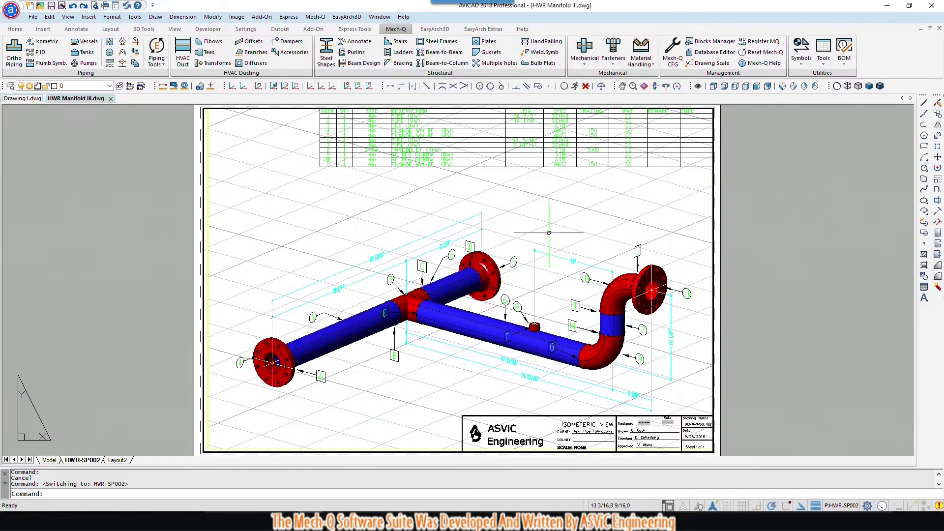
left_click(846, 63)
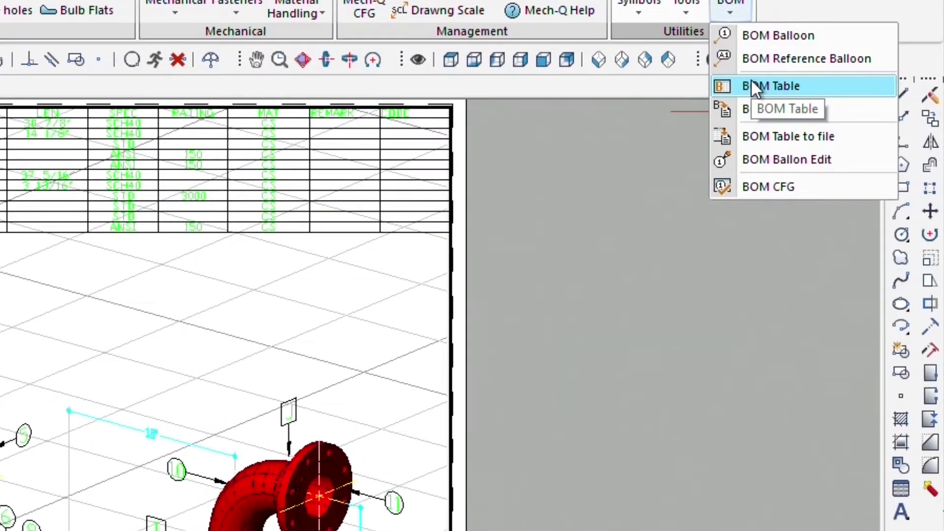
left_click(751, 84)
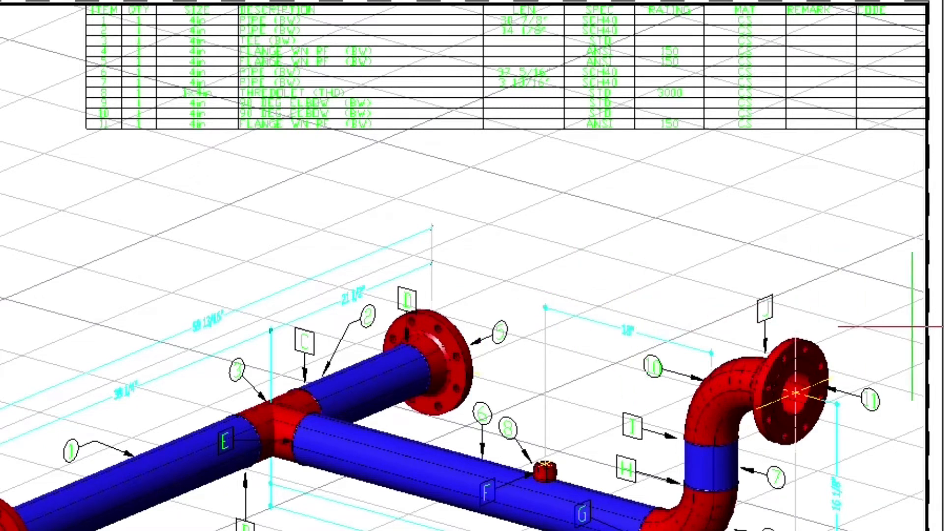
left_click(920, 325)
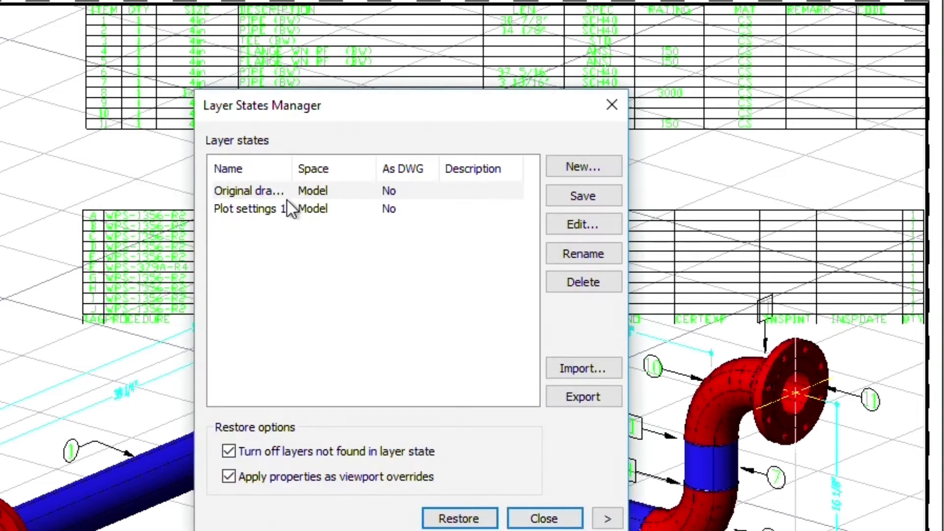
- Restore the Plot settings 1 layer state and move the weld table header row above tag A
left_click(287, 203)
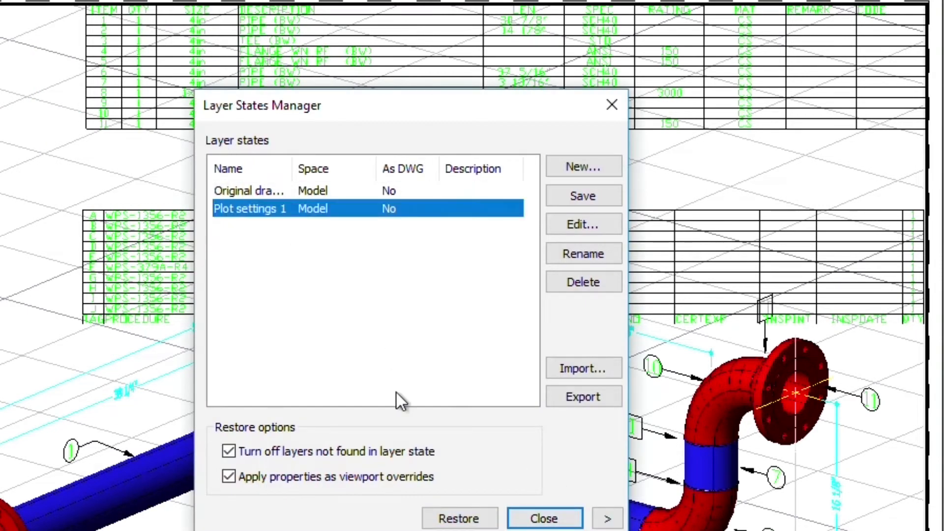
left_click(439, 517)
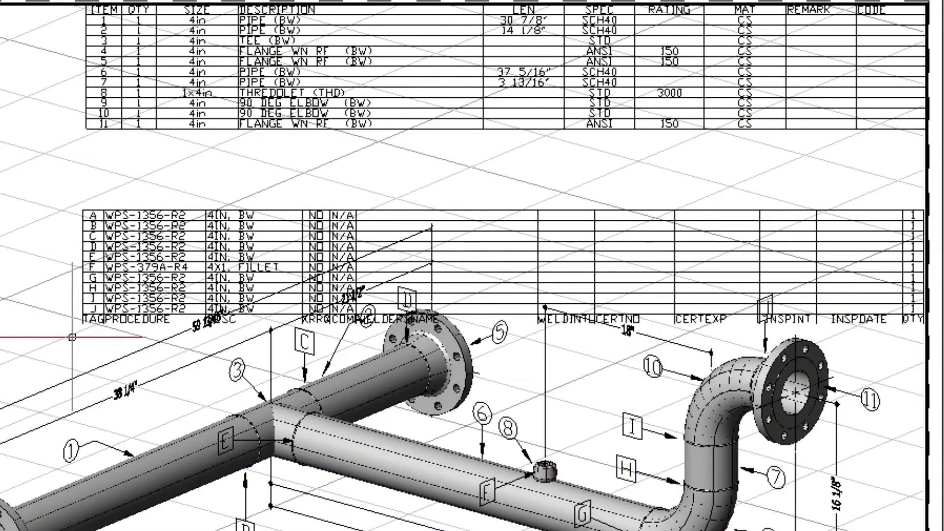
scroll(72, 338, "up", 2)
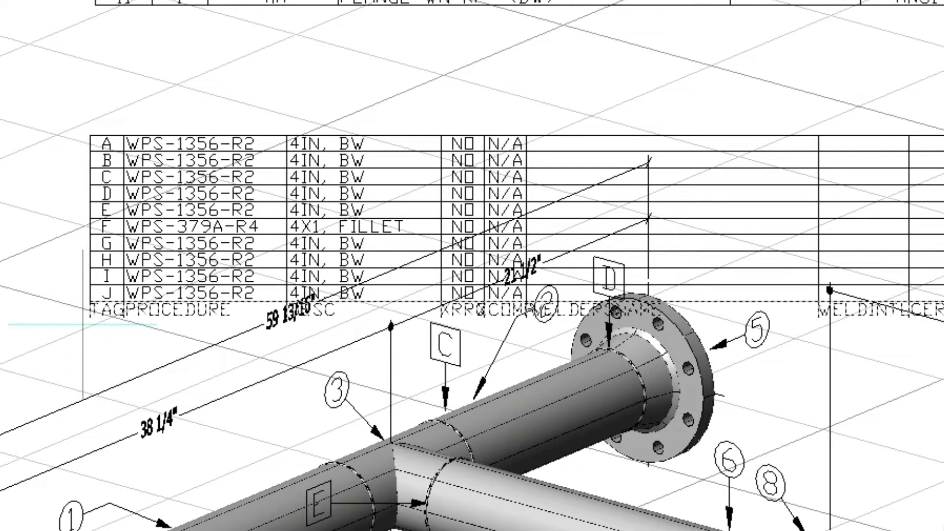
left_click(90, 317)
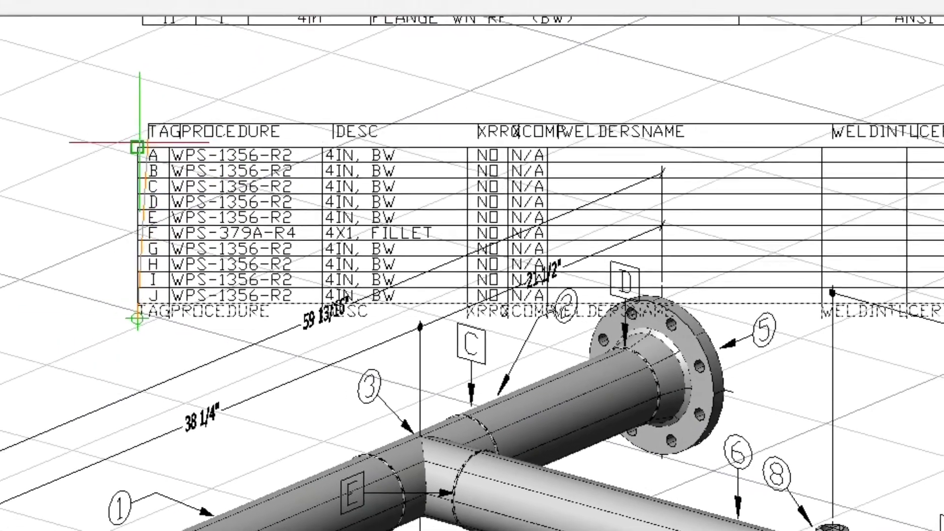
left_click(90, 136)
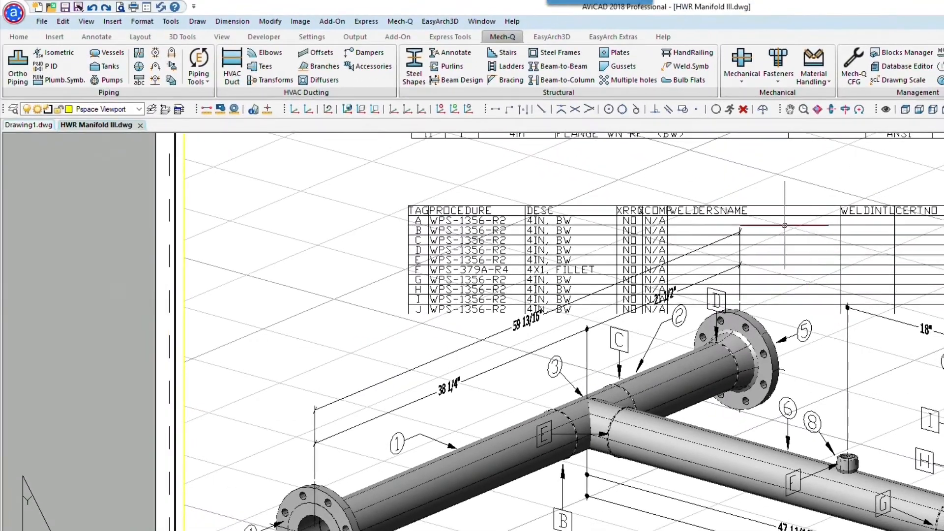
- Run the Mirror Attribute Utility on the weld table, un-mirroring attributes with text width .55
middle_click_drag(783, 184, 698, 181)
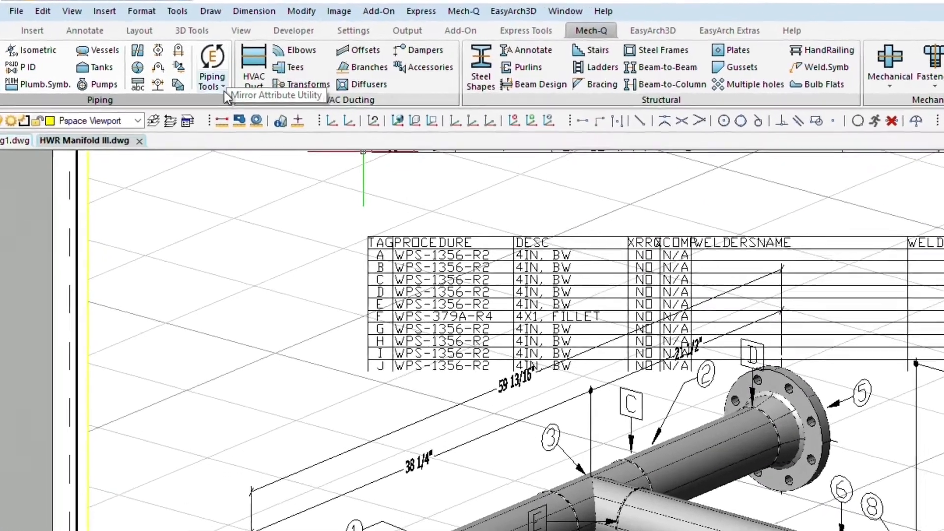
left_click(213, 78)
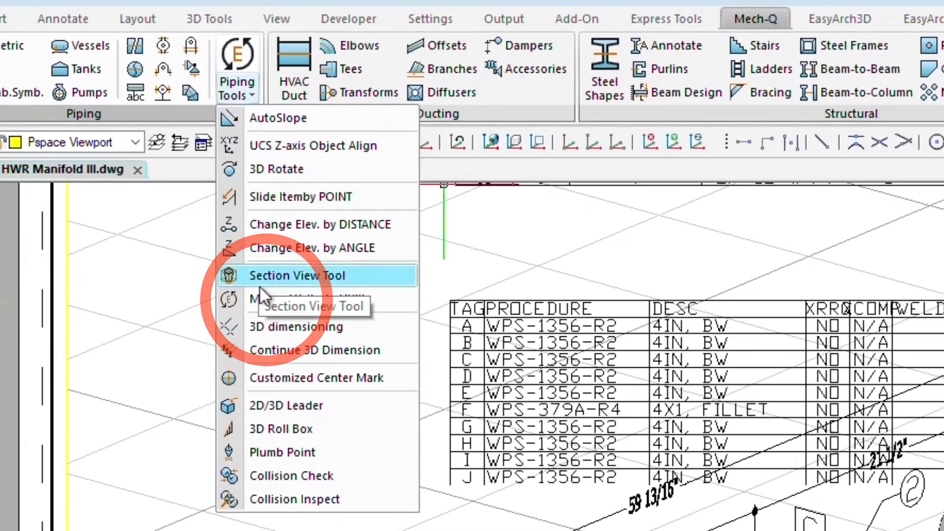
left_click(261, 291)
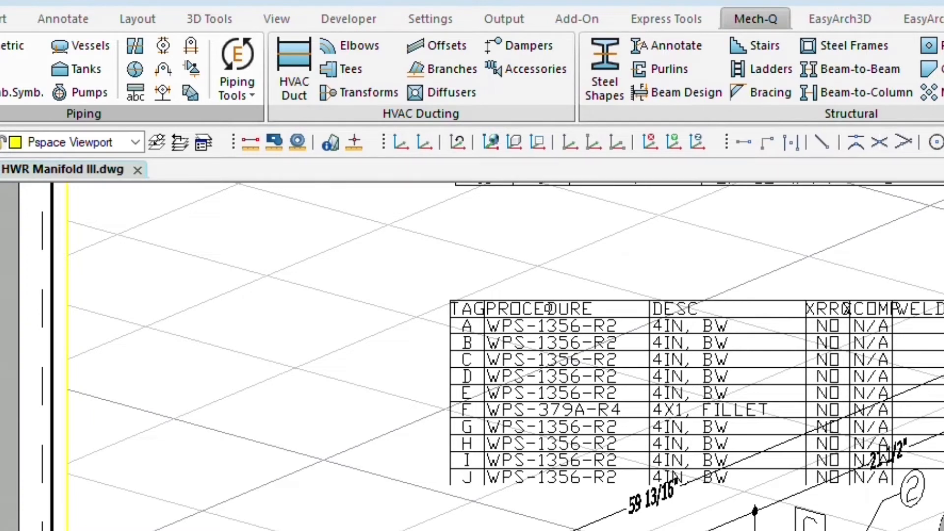
left_click(549, 309)
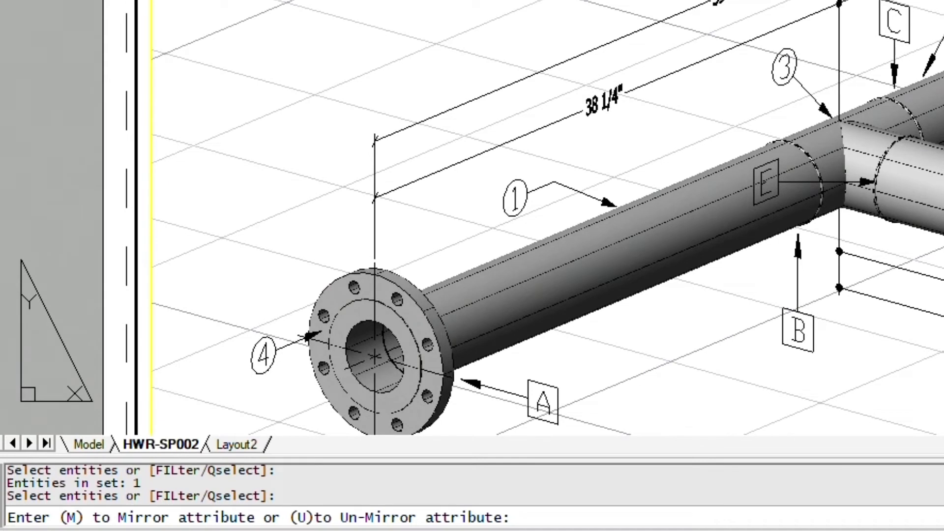
type("u")
key("Return")
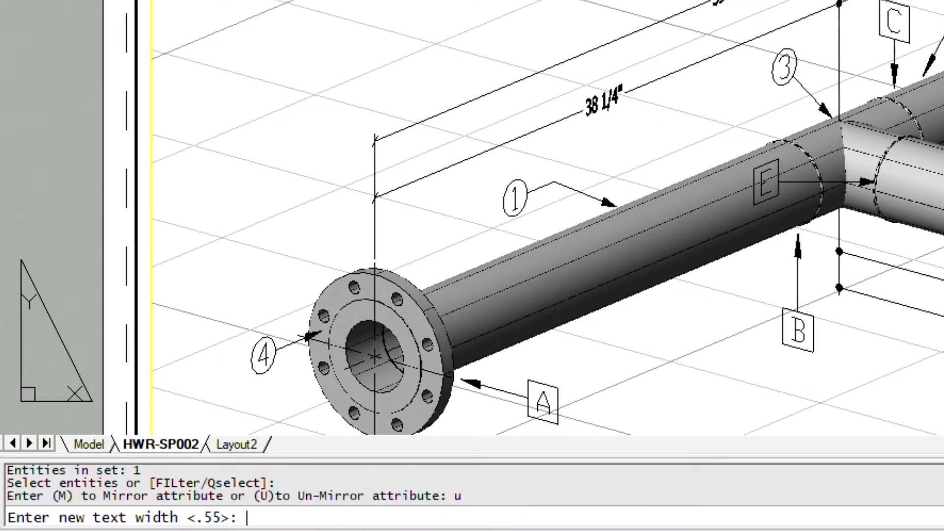
type(".55")
key("Return")
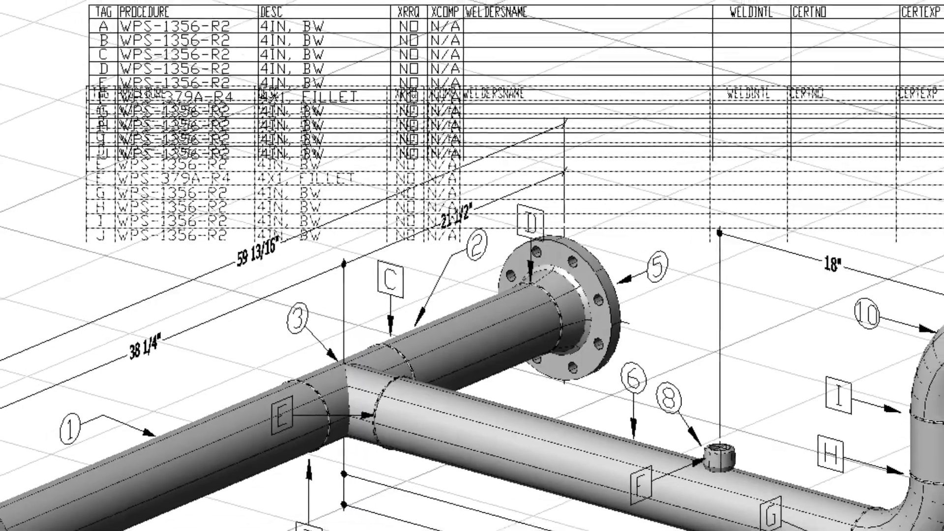
- Place the weld table under the bill of materials, zoom to extents, and start ATTEDIT
left_click(120, 25)
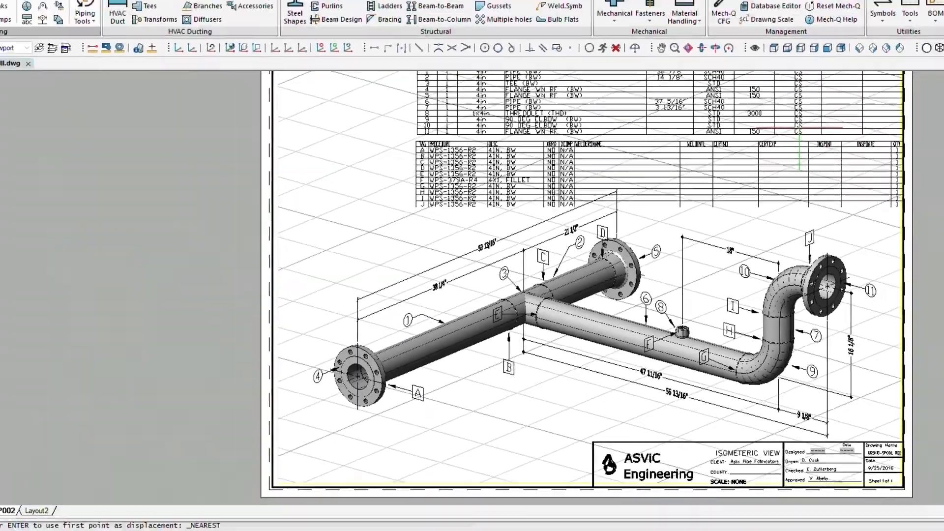
type("z")
key("Return")
type("e")
key("Return")
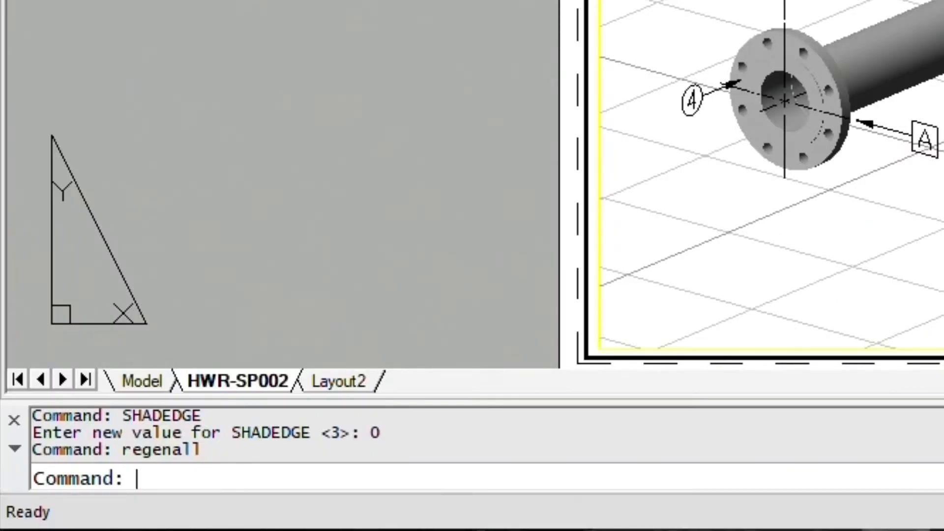
type("atte")
key("Return")
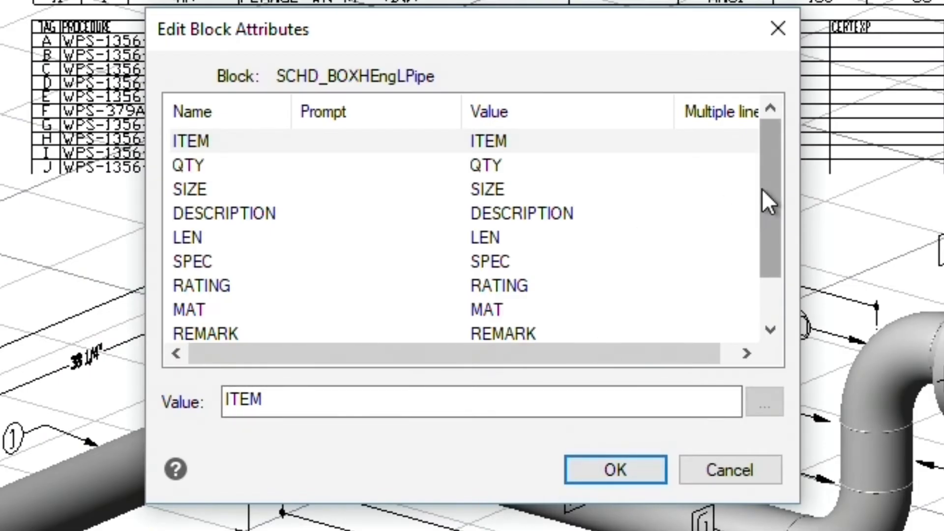
- Replace the bill of materials' CODE heading value with HEAT NUMBER
left_click_drag(766, 200, 754, 281)
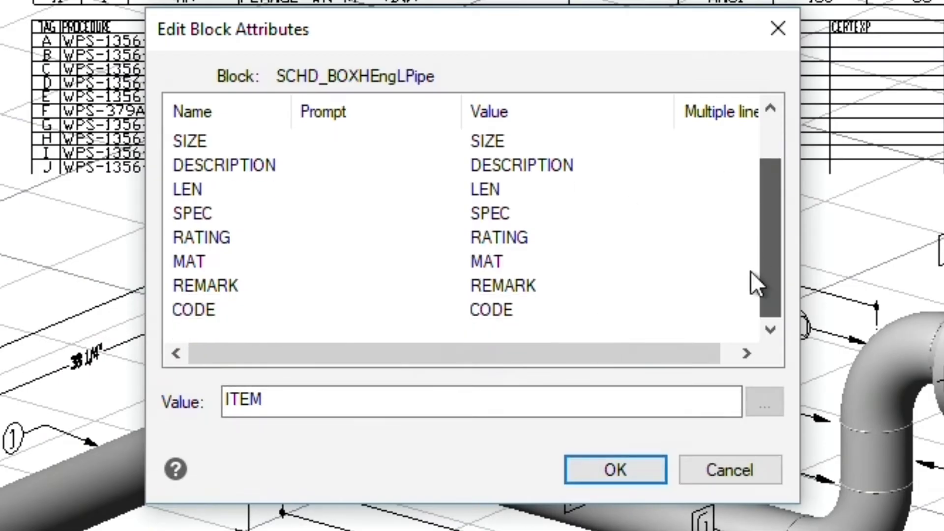
left_click(498, 309)
double_click(329, 388)
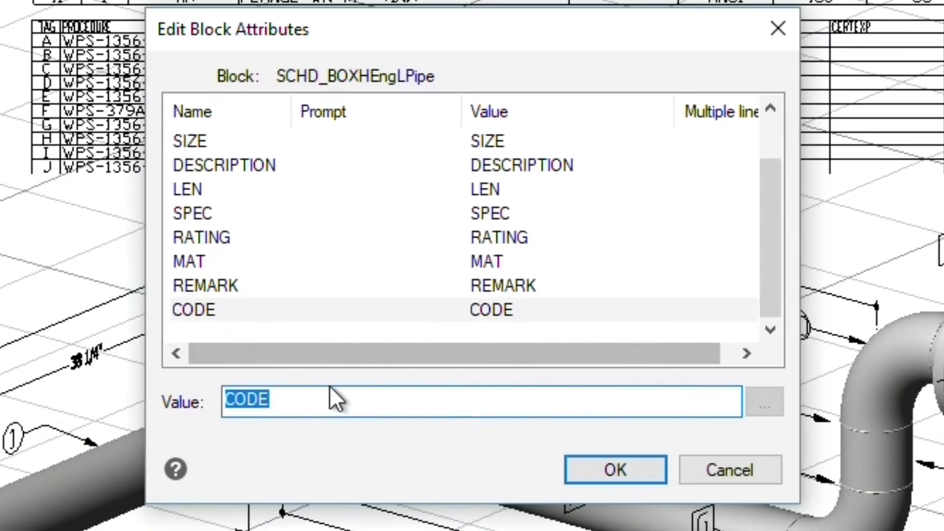
key("BackSpace")
type("HEAT NUMBE")
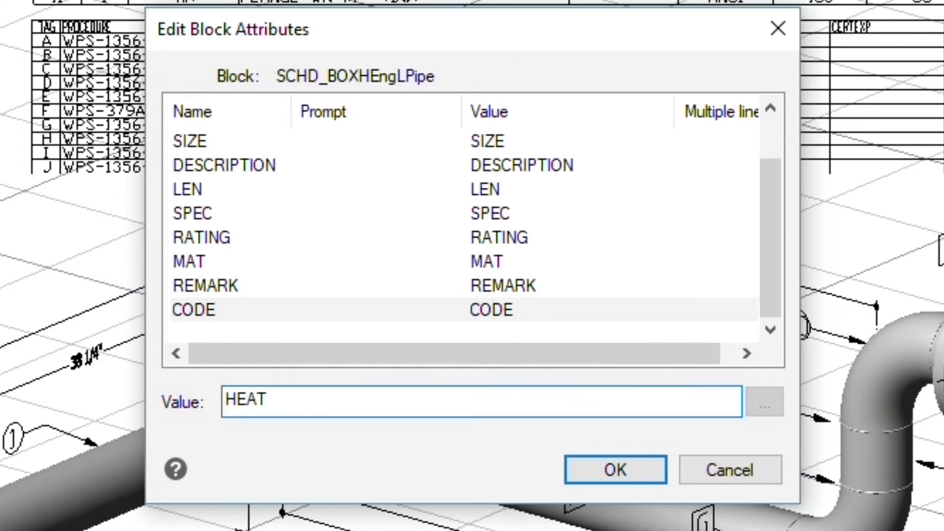
type("R")
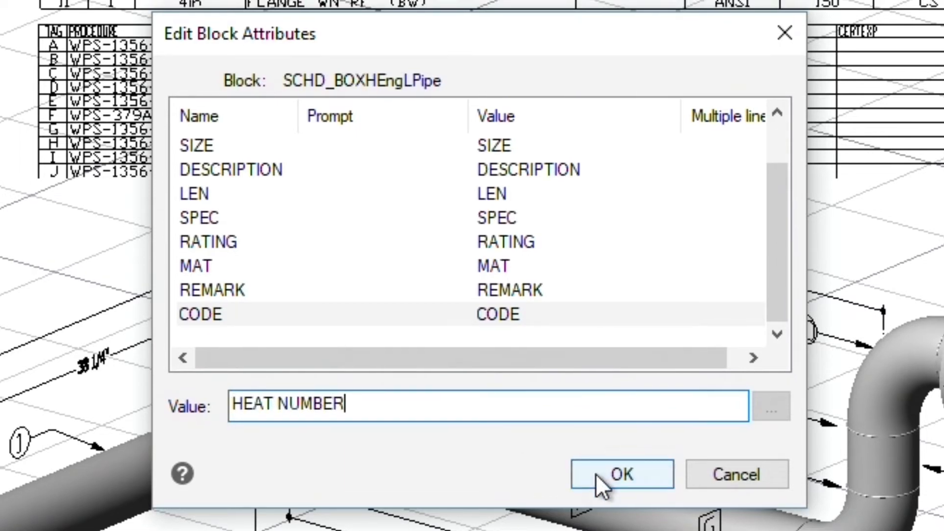
left_click(590, 470)
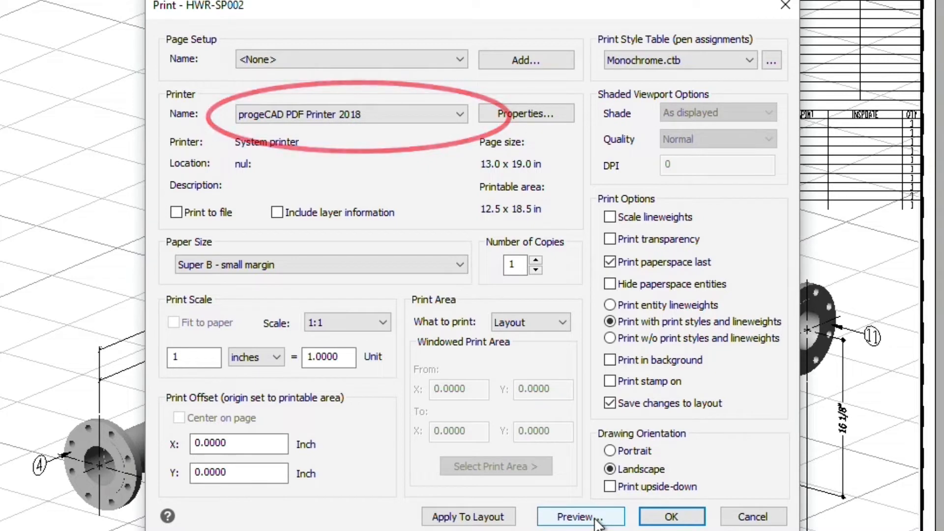
- Preview the plot, then save the PDF as 'HWR Manifold Without Signatures' and open it
left_click(595, 518)
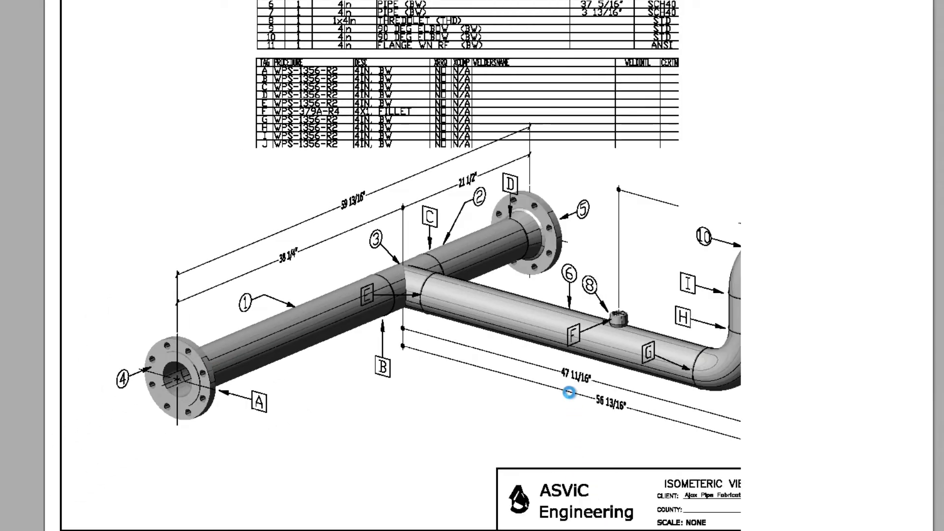
left_click(217, 9)
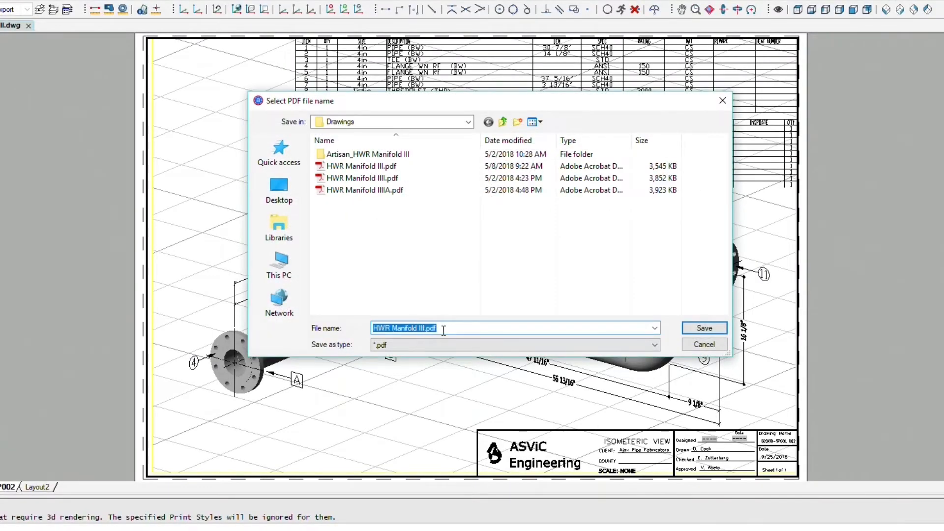
left_click_drag(444, 330, 373, 327)
type("HWR")
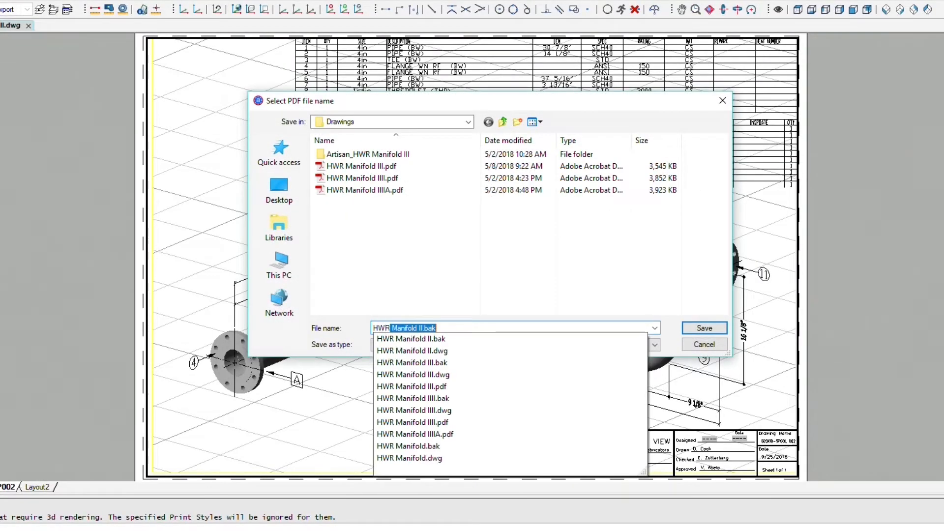
type(" Manifold Without Sig")
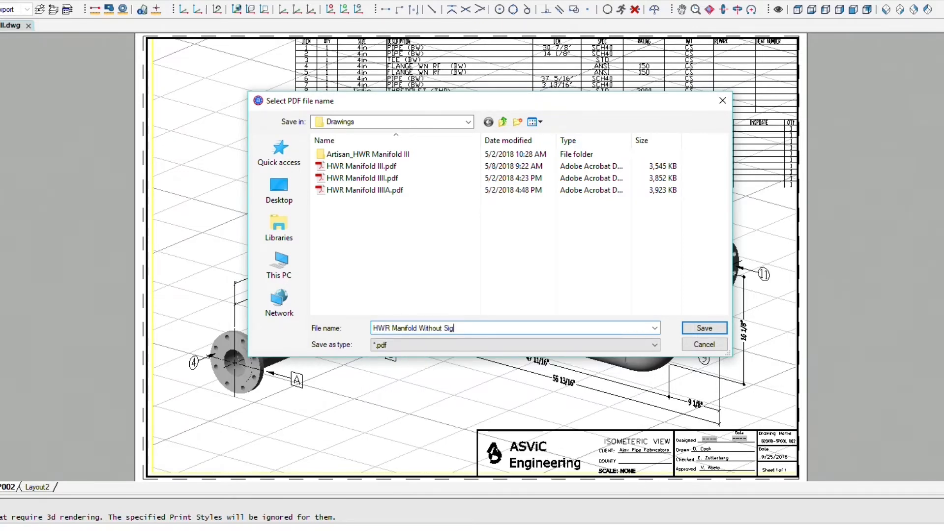
type("natures")
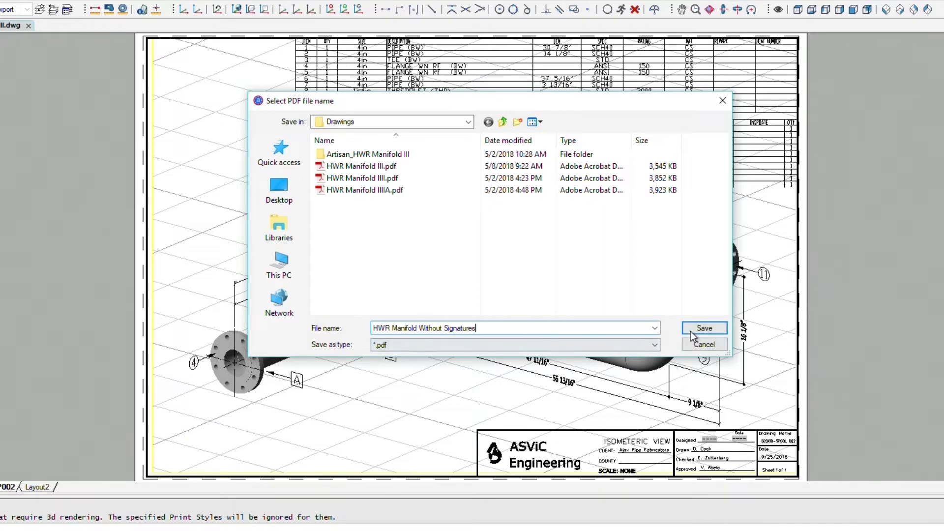
left_click(690, 331)
left_click(481, 255)
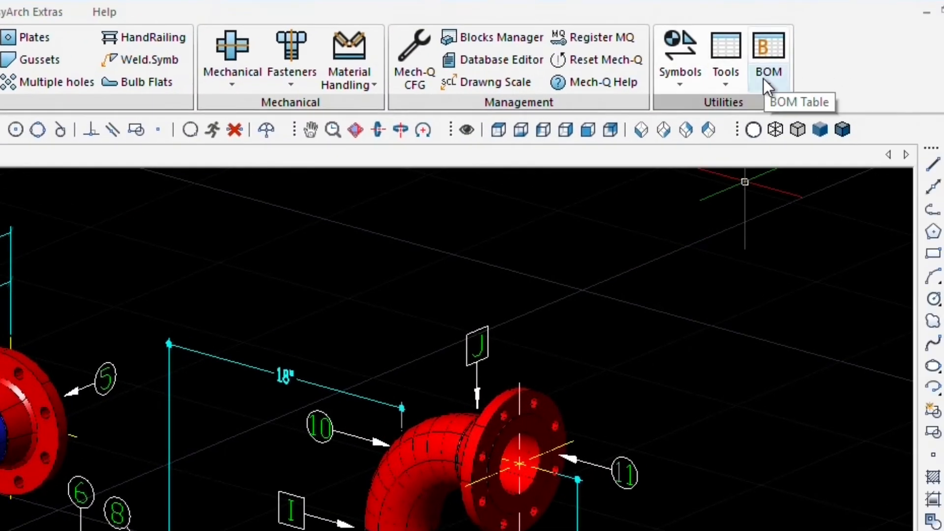
- Start BOM Ballon Edit from the Mech-Q BOM dropdown to edit tag A's weld data
left_click(766, 84)
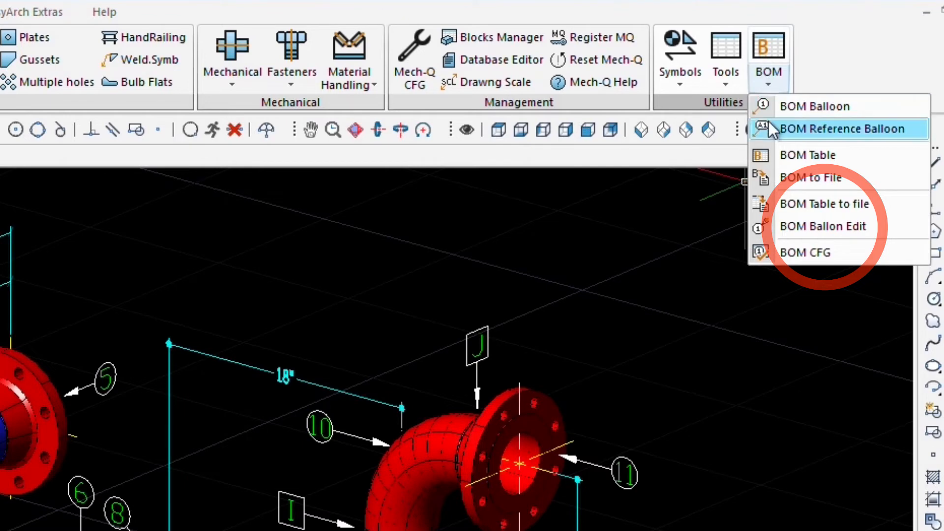
left_click(802, 225)
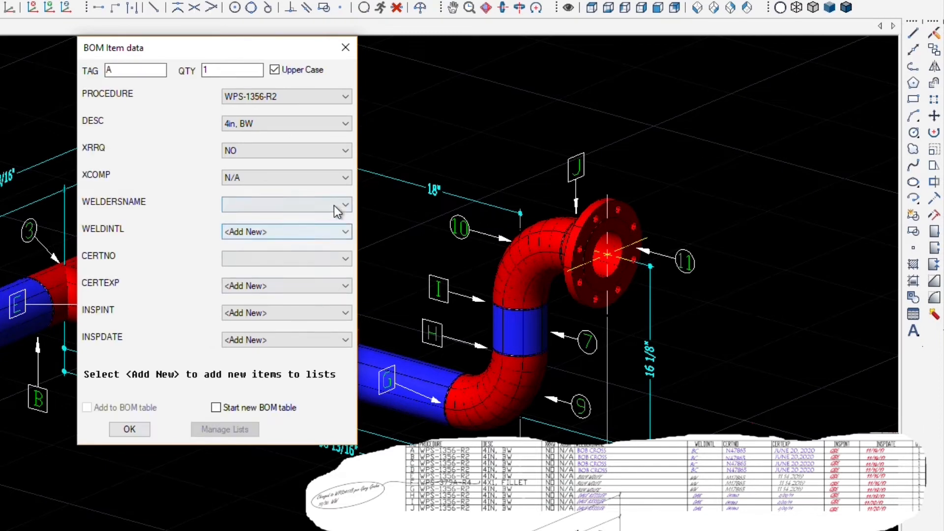
- Add weld A's welder name, welder initials and certificate number as new list entries
left_click(325, 205)
left_click(288, 218)
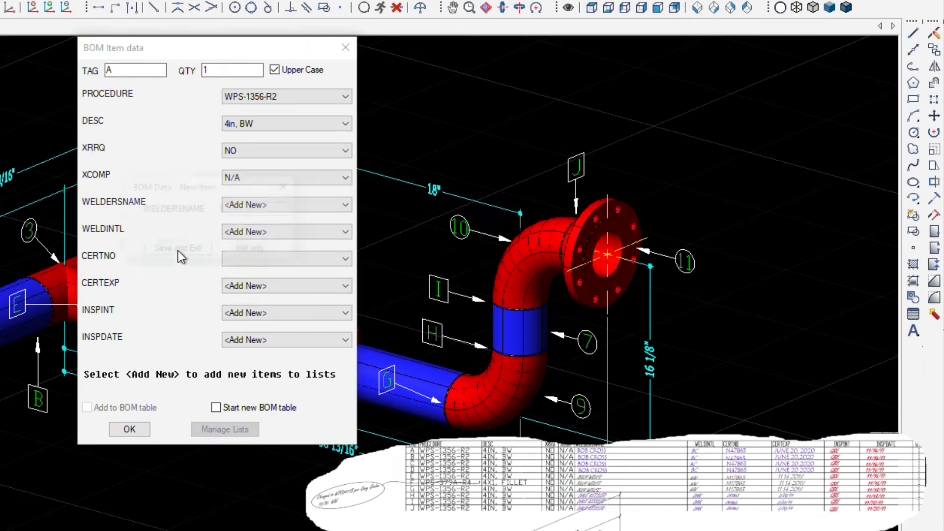
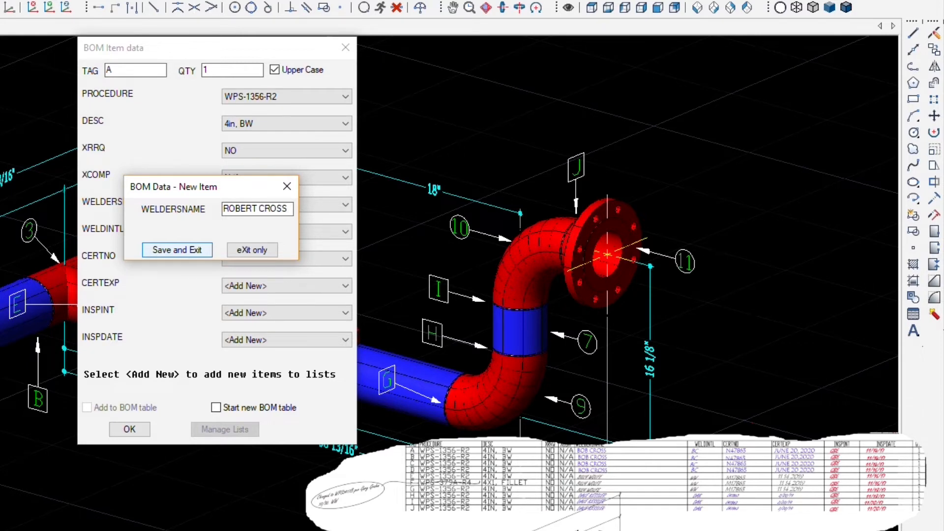
left_click(190, 249)
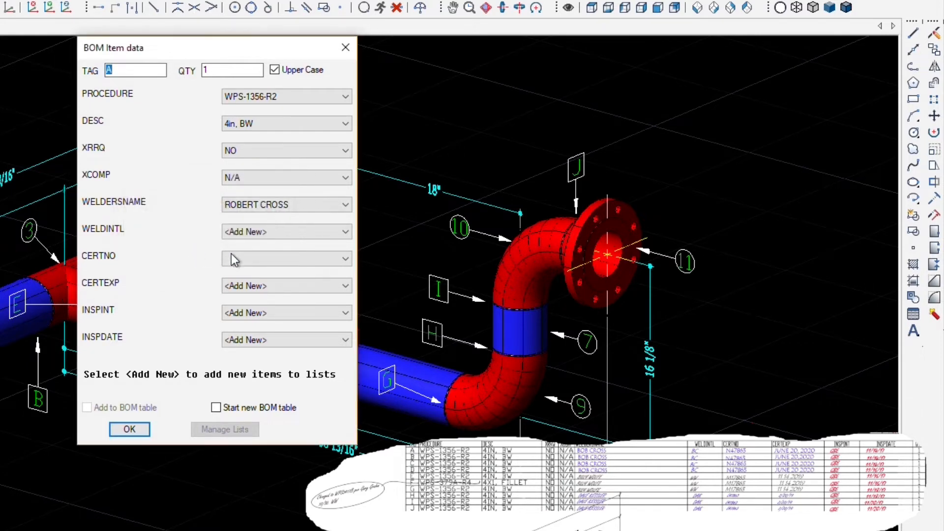
left_click(287, 234)
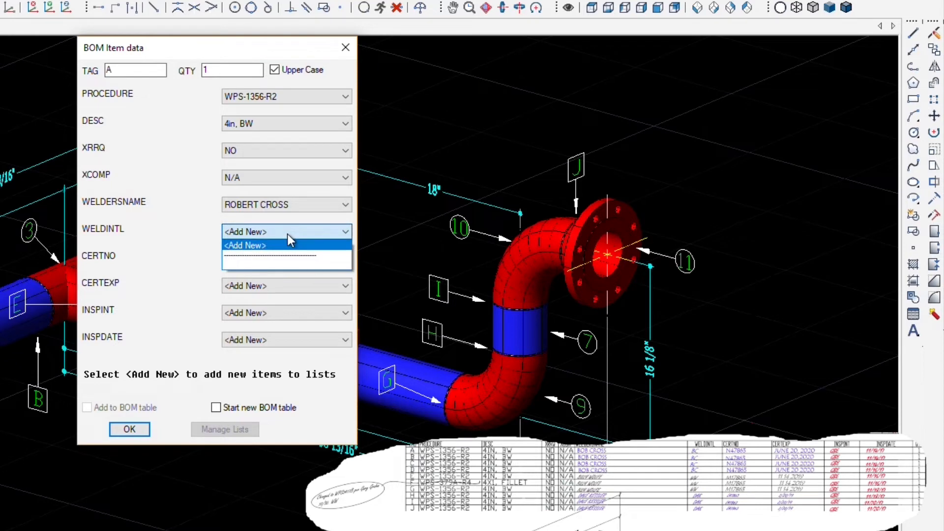
left_click(284, 246)
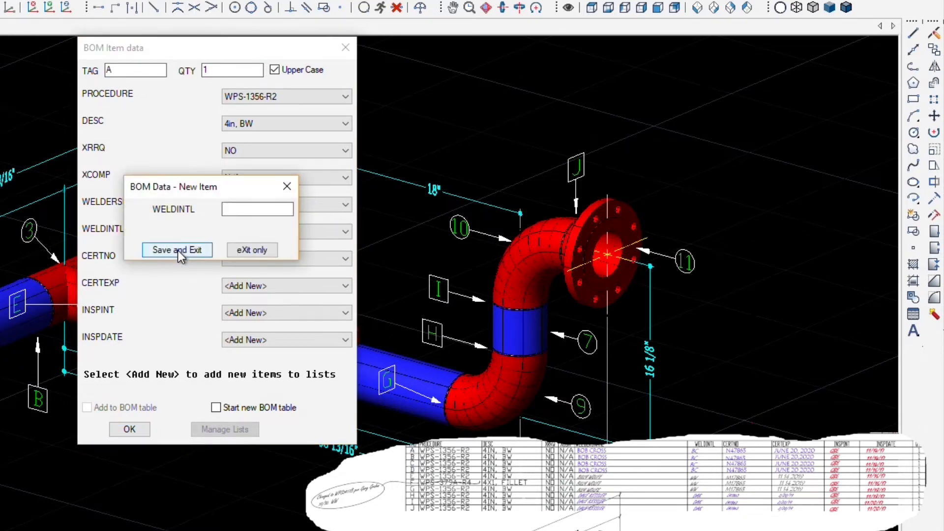
type("RC")
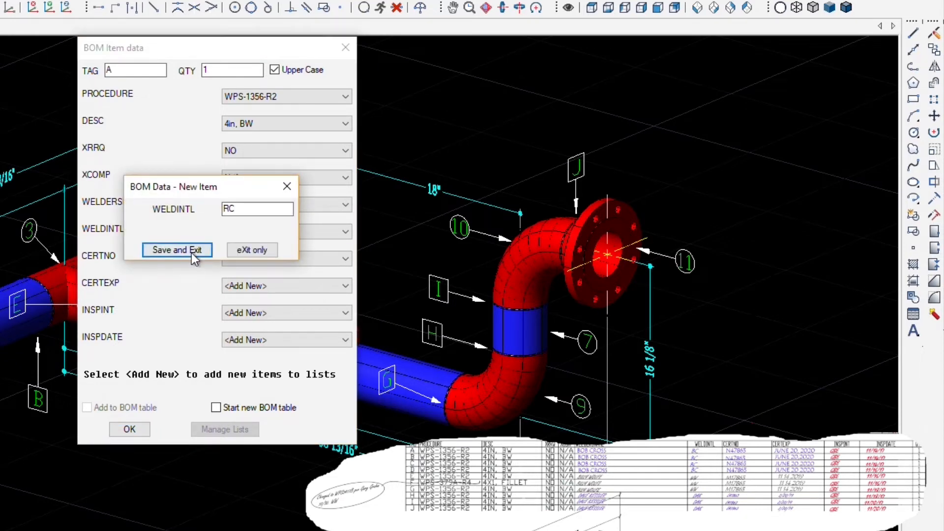
left_click(191, 252)
left_click(247, 260)
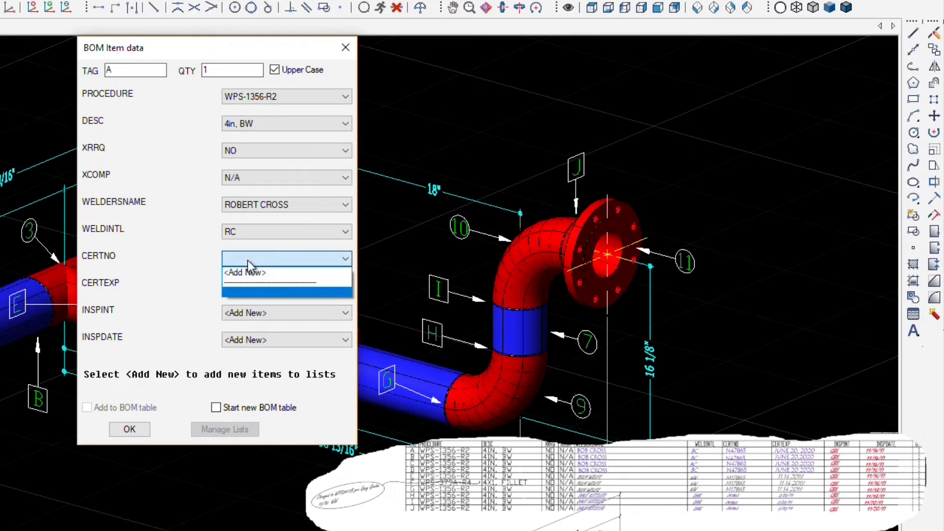
left_click(248, 269)
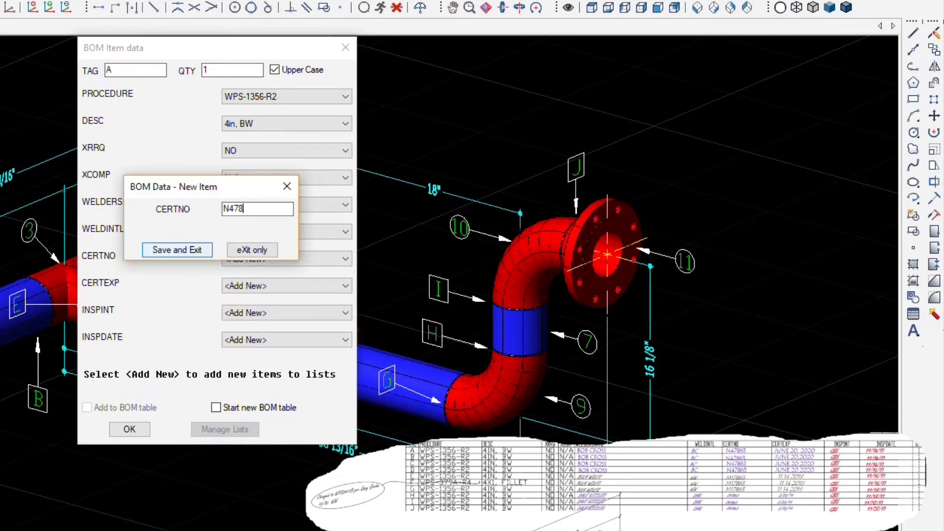
left_click(165, 252)
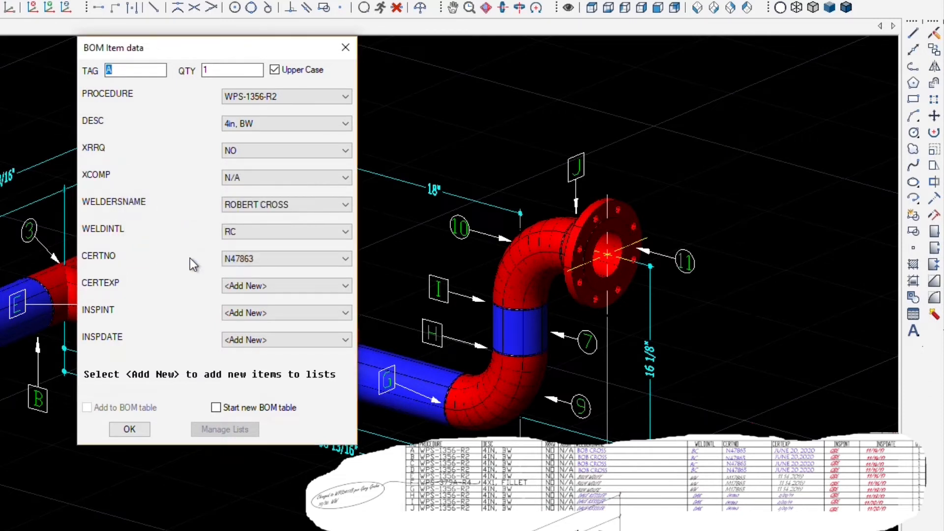
- Add certificate expiry 6-20-2020, inspector initials and inspection date 11-14-2017, then apply tag A's data
left_click(269, 286)
left_click(269, 296)
type("6-20-2020")
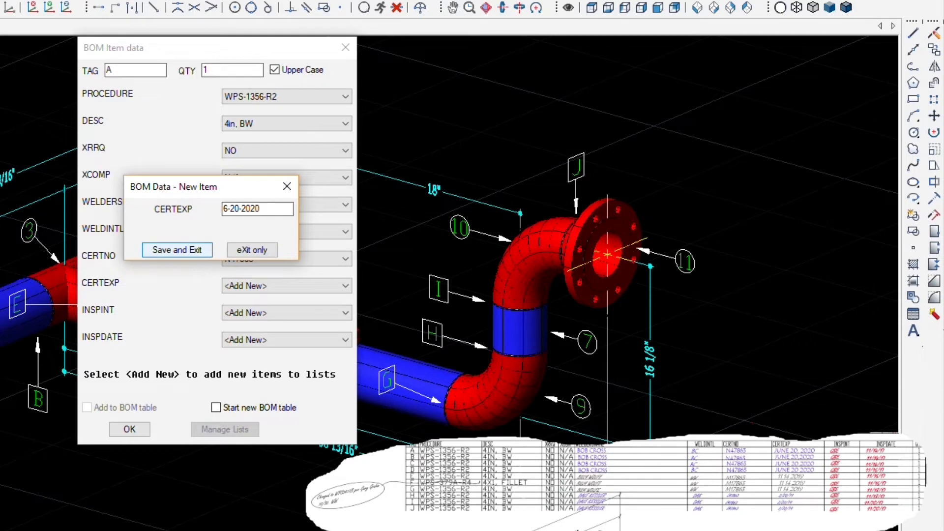
left_click(164, 250)
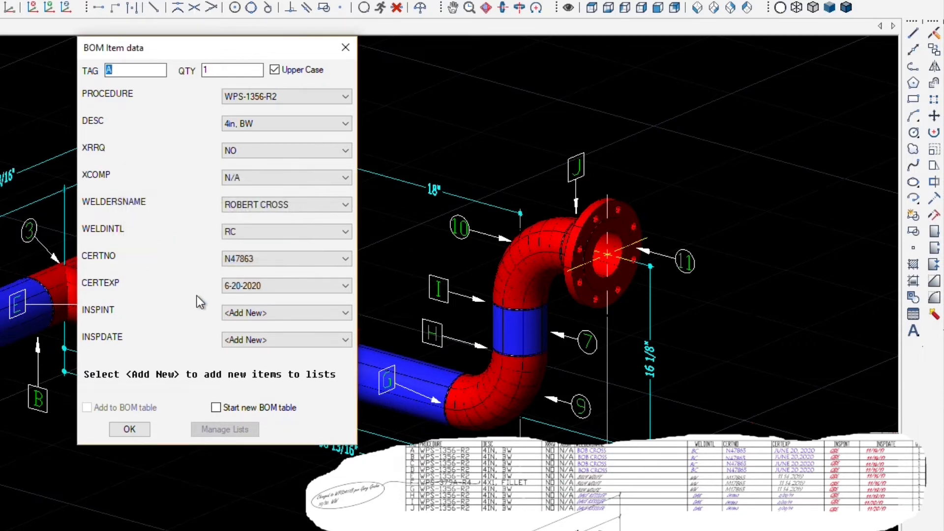
left_click(285, 312)
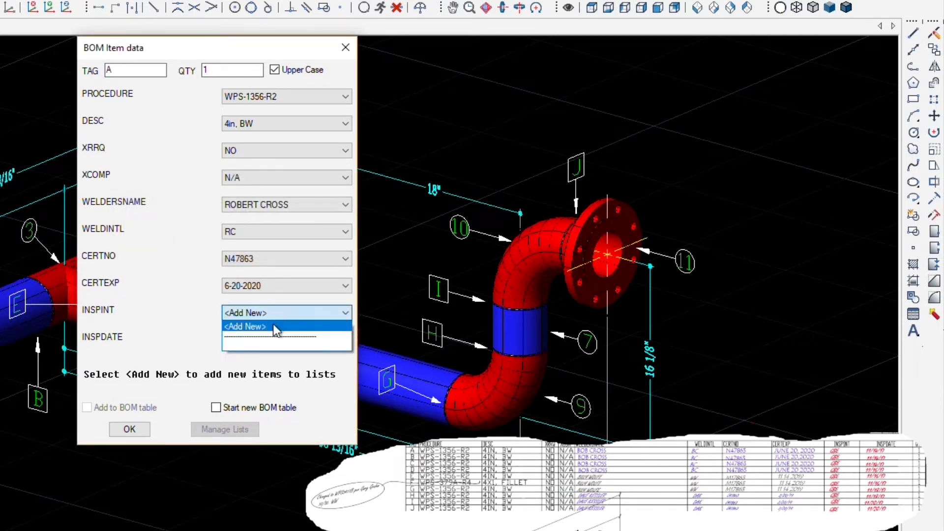
left_click(268, 323)
type("GBE")
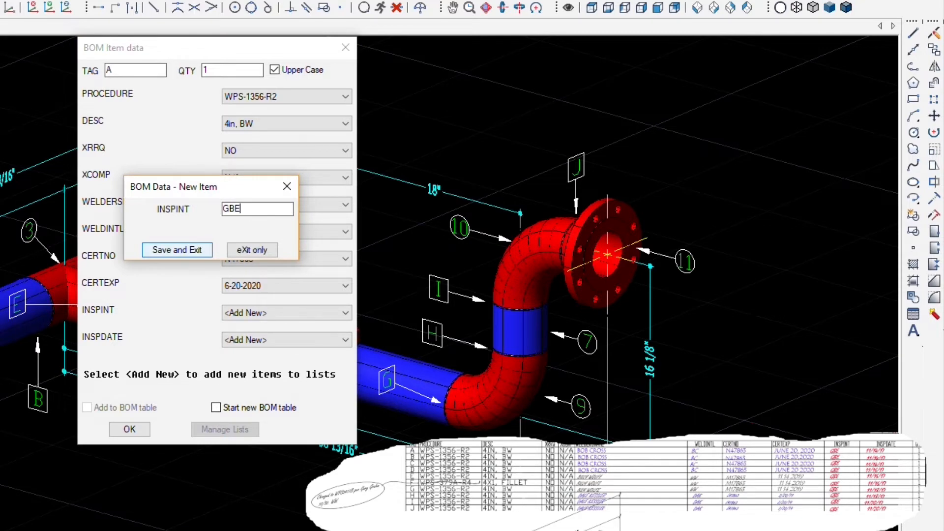
left_click(178, 250)
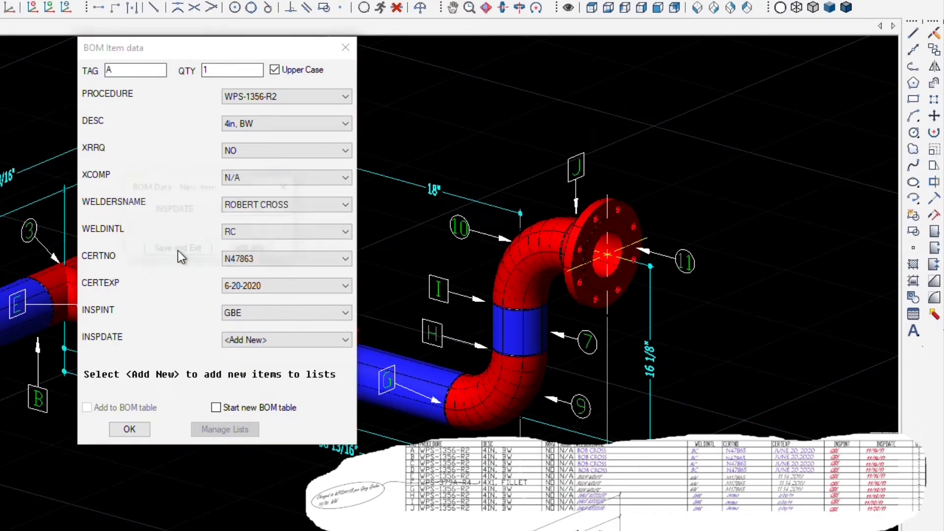
type("11-14-2017")
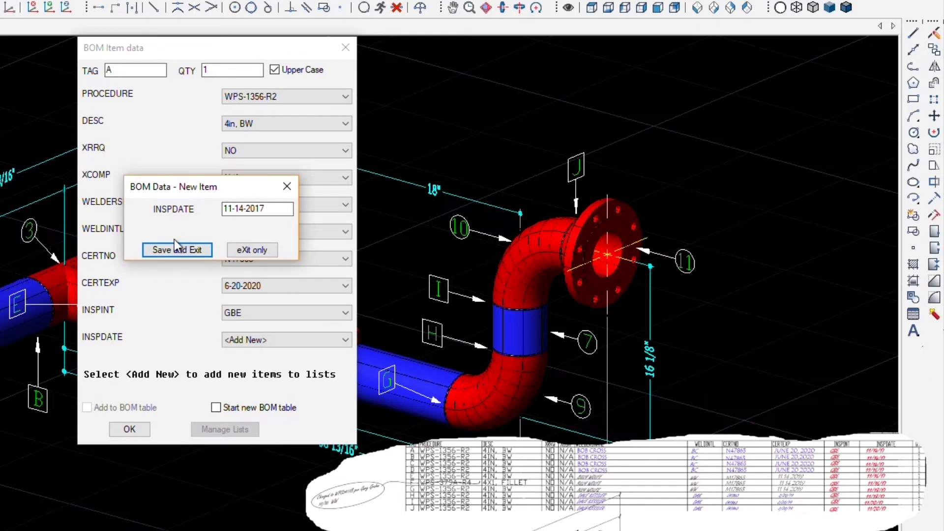
left_click(174, 250)
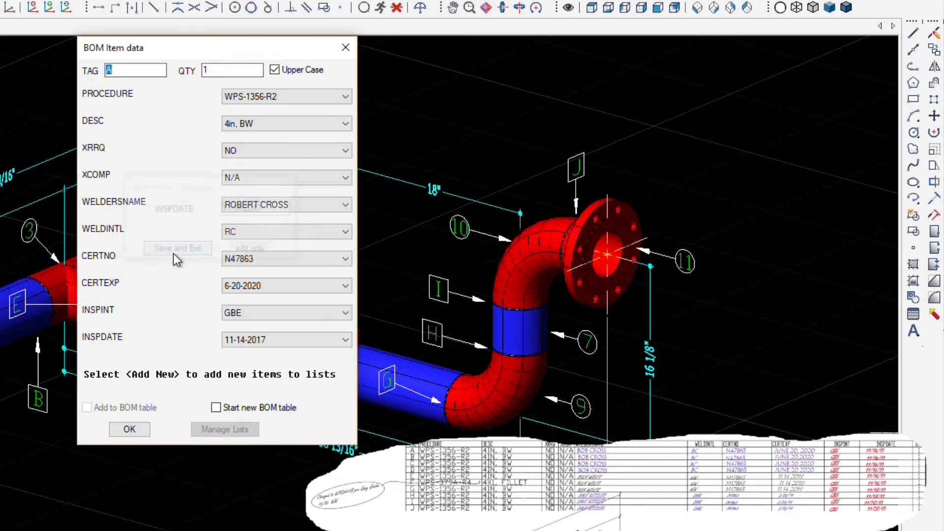
left_click(129, 430)
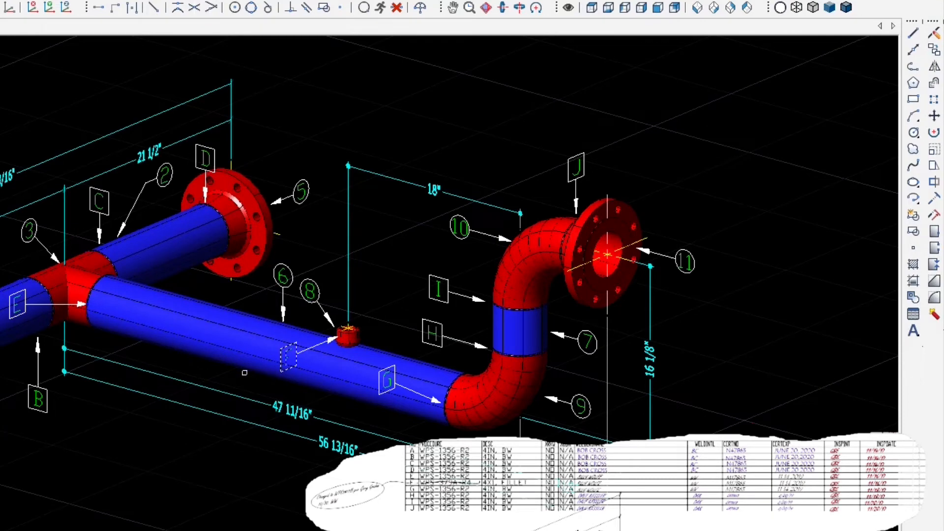
key("Return")
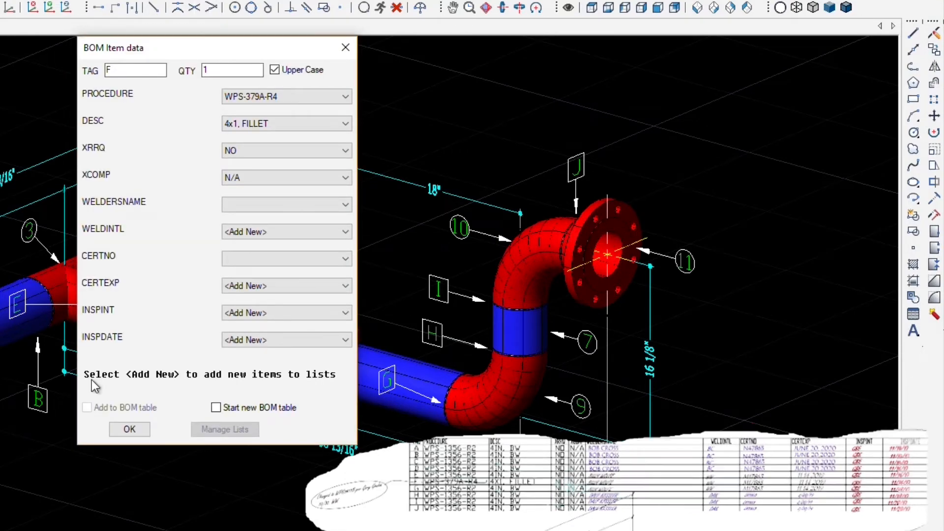
- Add weld procedure WPS34117B for weld F and assign the other welder's name and initials
left_click(285, 96)
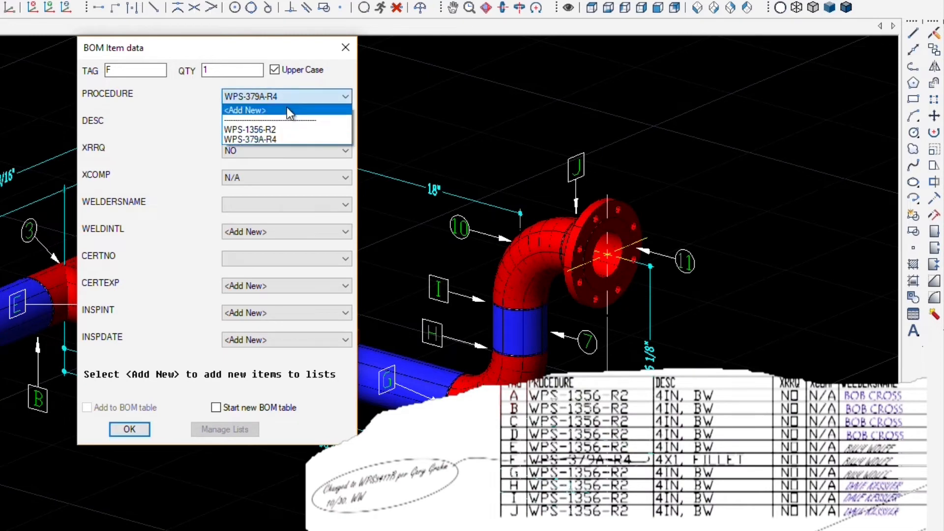
left_click(287, 110)
type("WPS34117B")
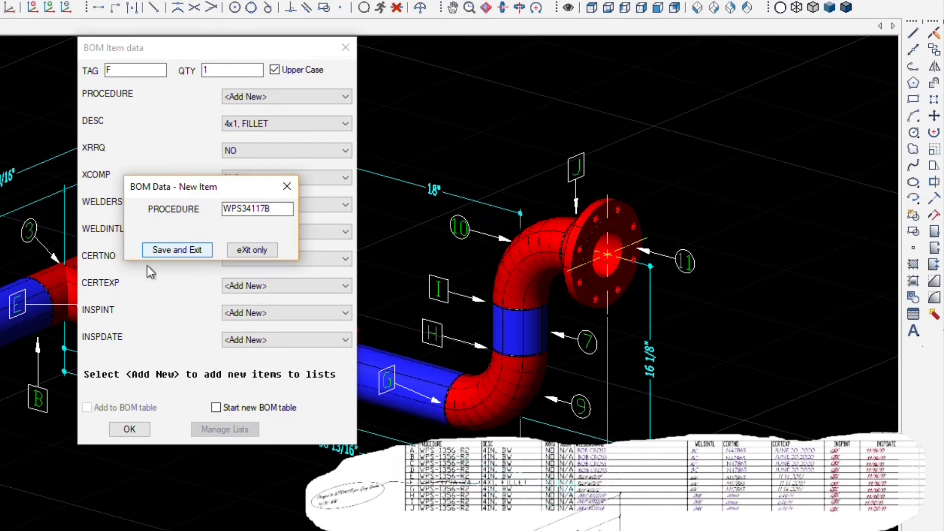
left_click(172, 250)
left_click(260, 206)
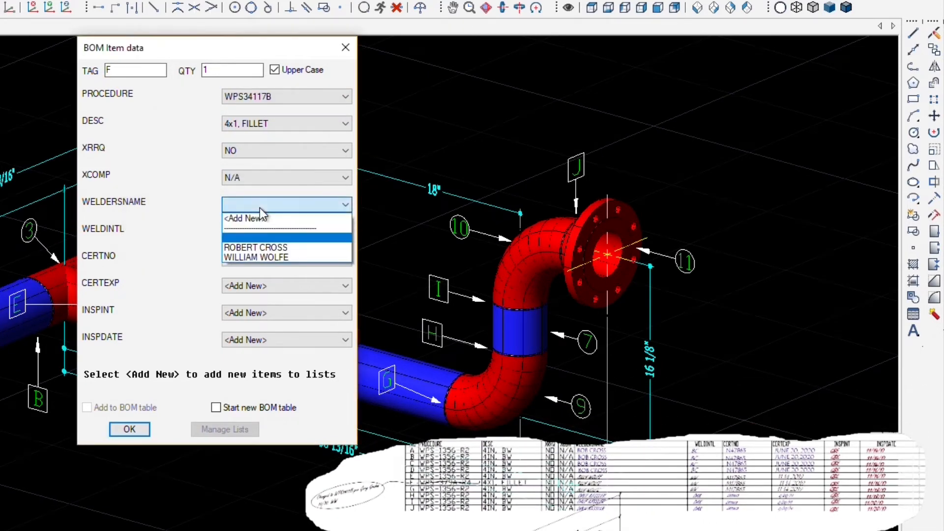
left_click(262, 257)
left_click(267, 237)
left_click(257, 275)
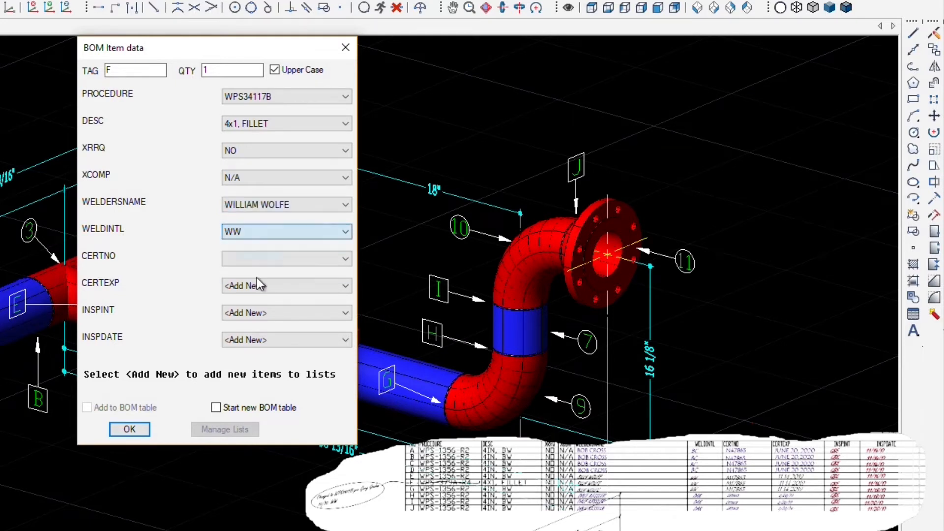
- Choose weld F's certification number, expiry 11-14-2019, inspector initials and inspection date 11-16-2017
left_click(267, 258)
left_click(263, 311)
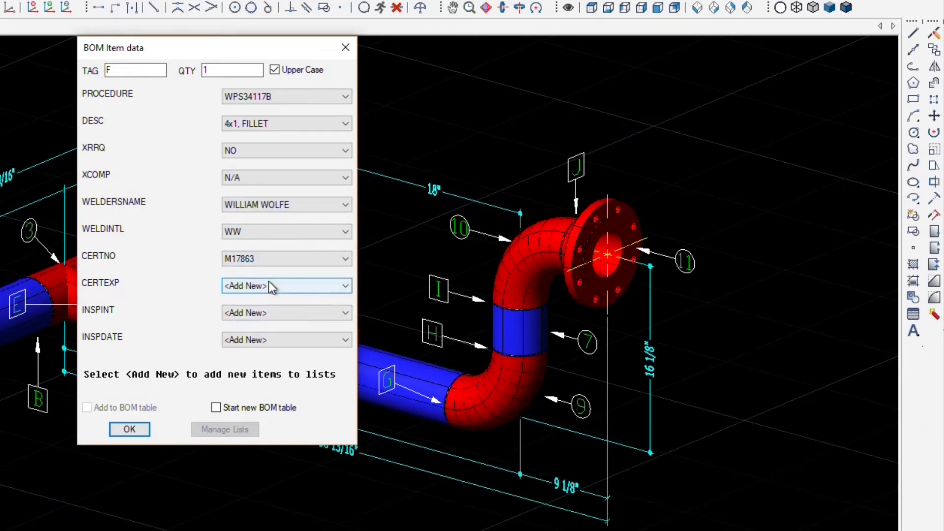
left_click(269, 283)
left_click(269, 329)
left_click(270, 315)
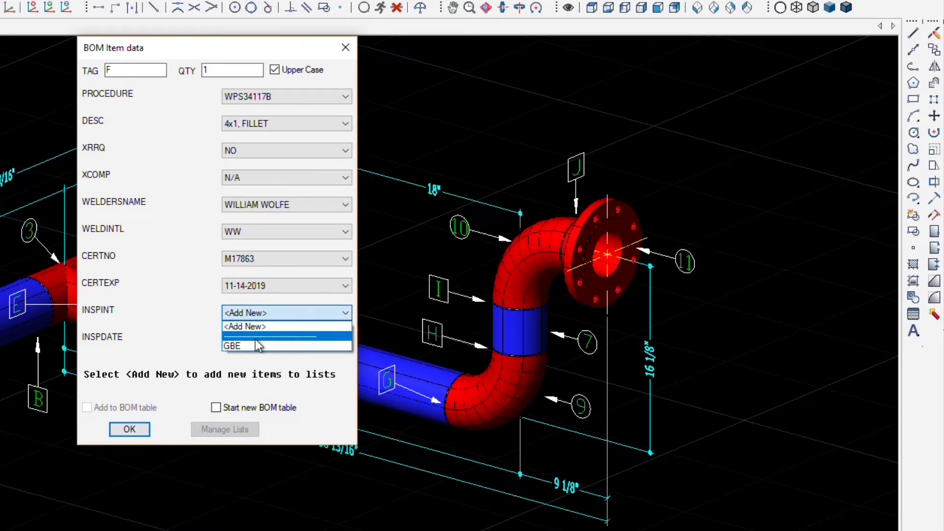
left_click(258, 347)
left_click(258, 343)
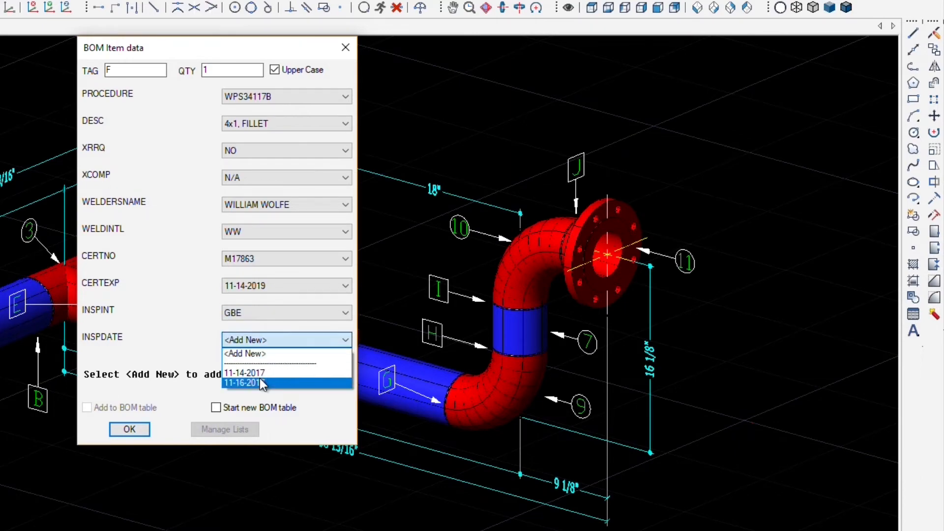
left_click(260, 381)
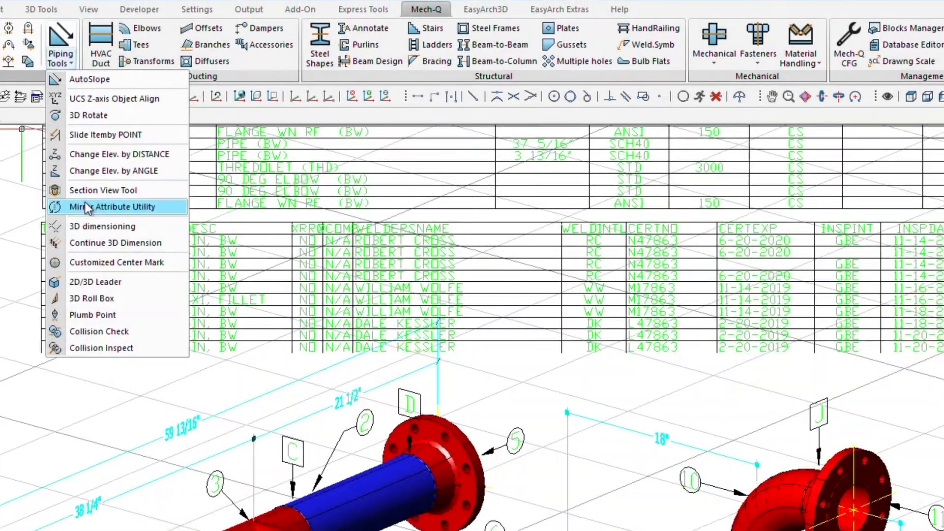
- Rename the XRRQ and XCOMP header attributes to XRAY RQ and XRAY COMP
left_click(84, 206)
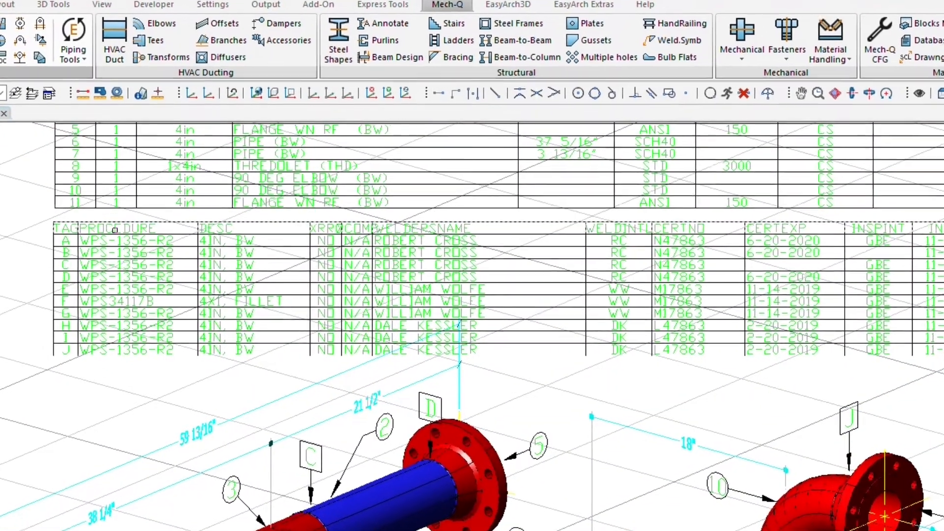
left_click(115, 235)
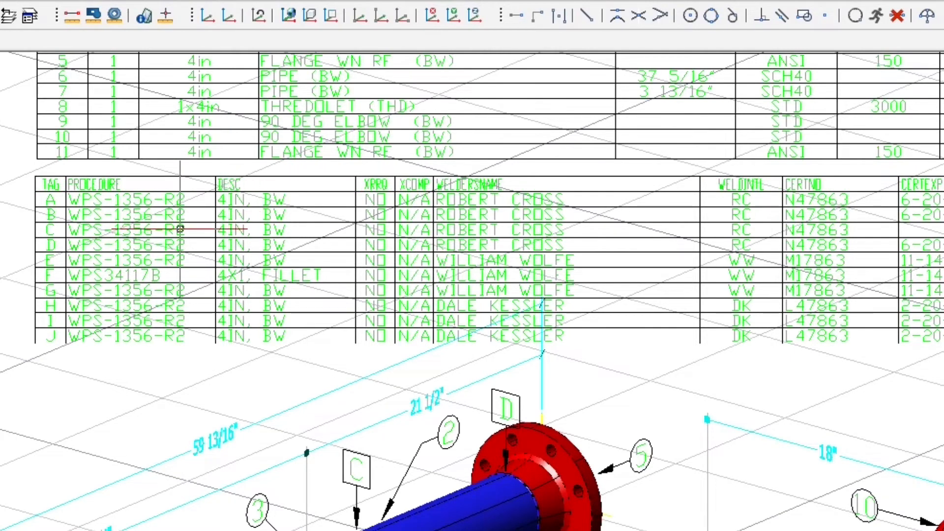
double_click(232, 185)
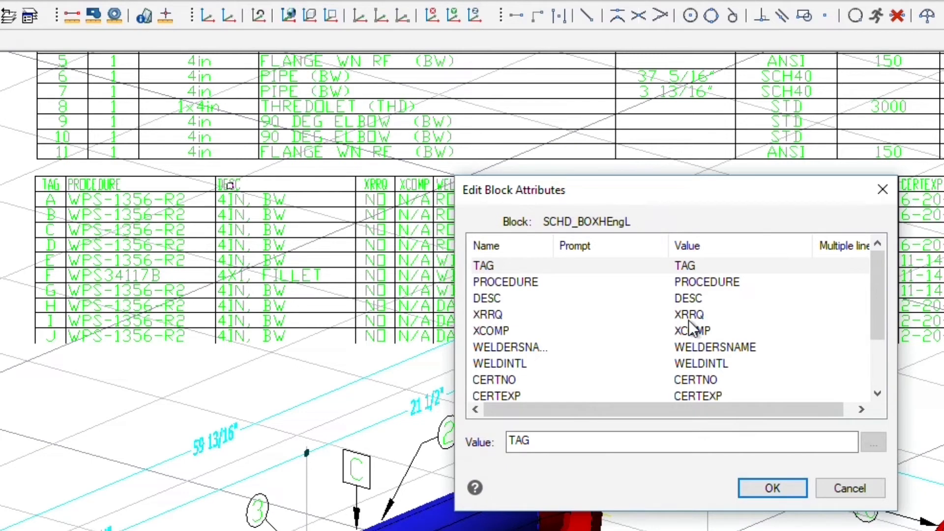
left_click(689, 320)
double_click(526, 440)
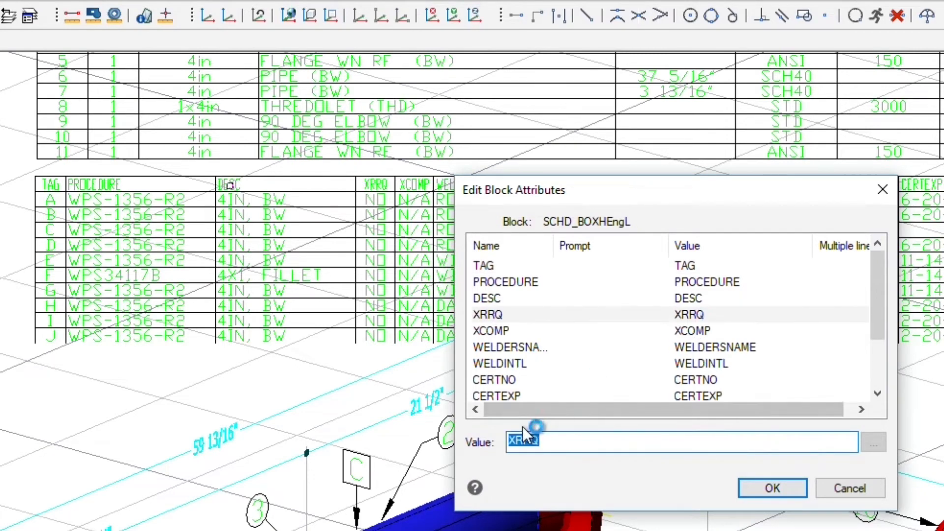
left_click(523, 440)
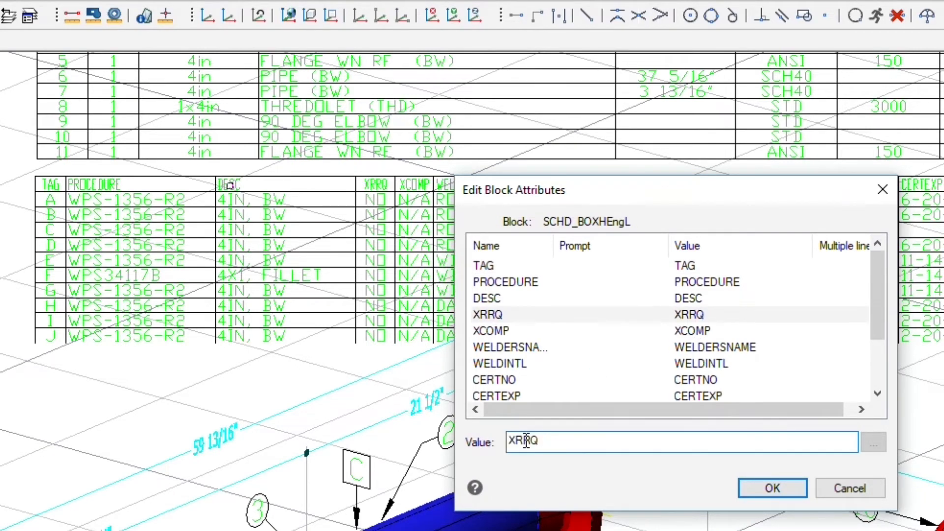
type("AY")
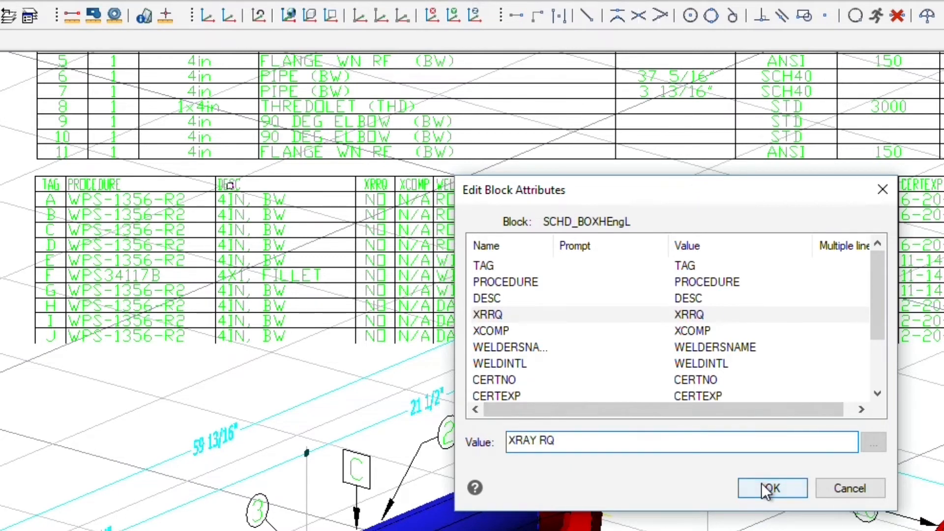
left_click(771, 489)
double_click(407, 185)
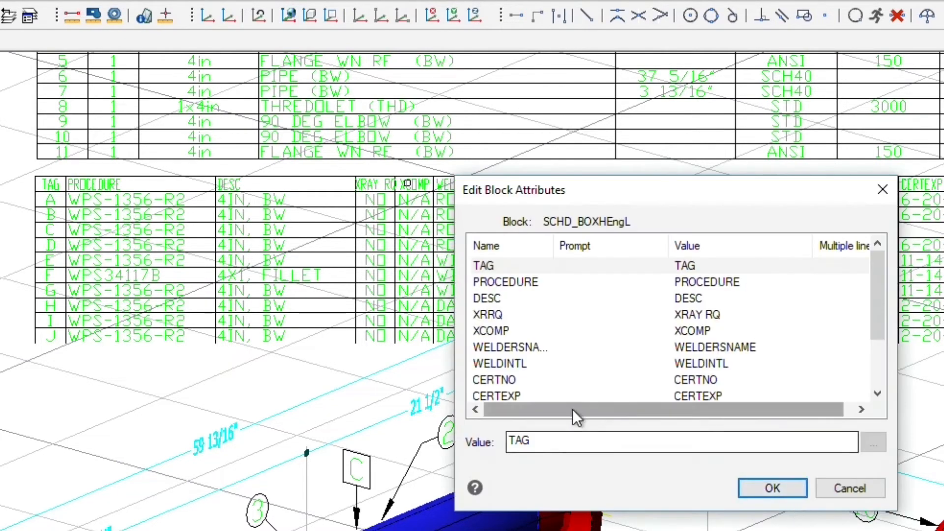
left_click(707, 338)
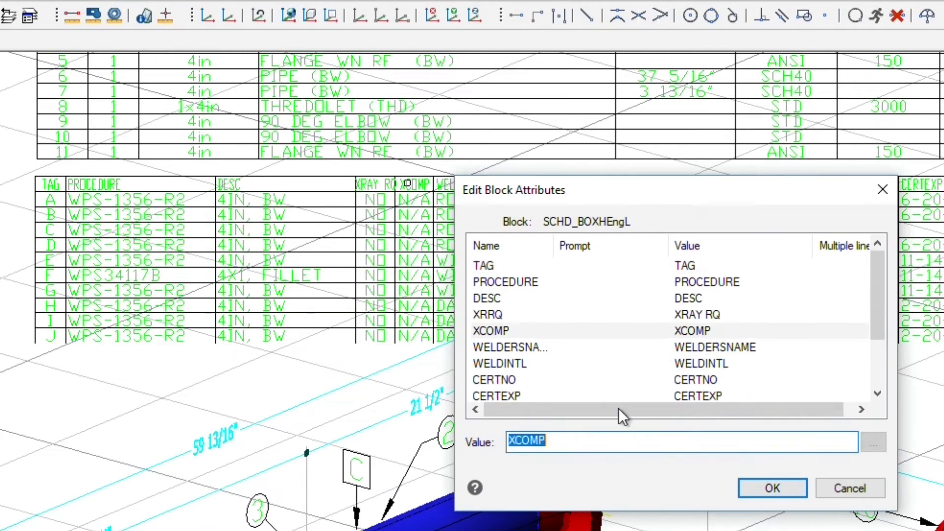
left_click(513, 440)
type("RAY")
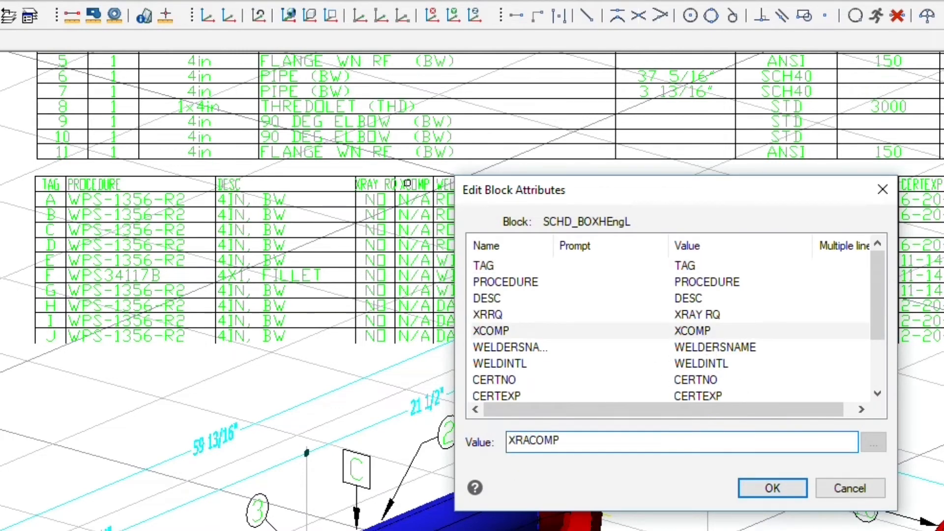
left_click(742, 488)
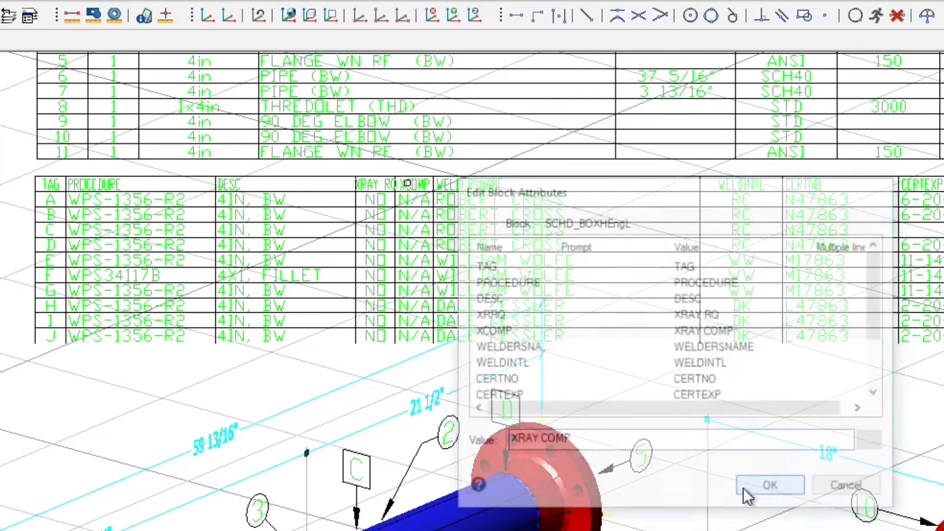
- Split WELDERSNAME, WELDINTL, CERTNO and CERTEXP into spaced labels such as WELDERS NAME
double_click(470, 186)
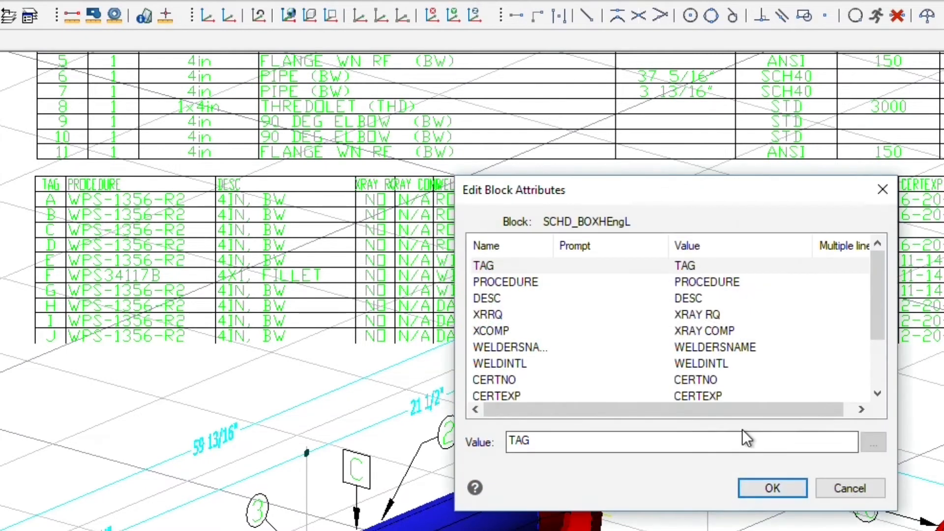
left_click(698, 347)
left_click(561, 442)
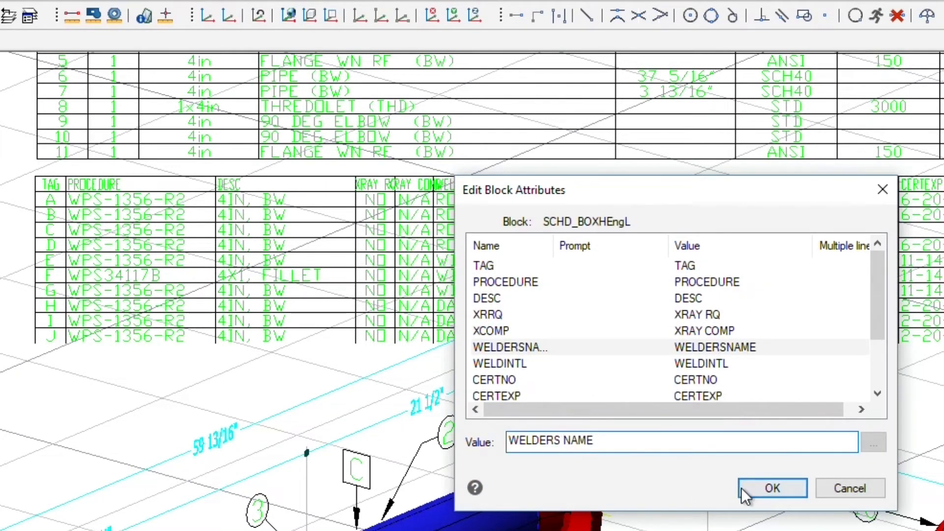
left_click(727, 366)
left_click(541, 440)
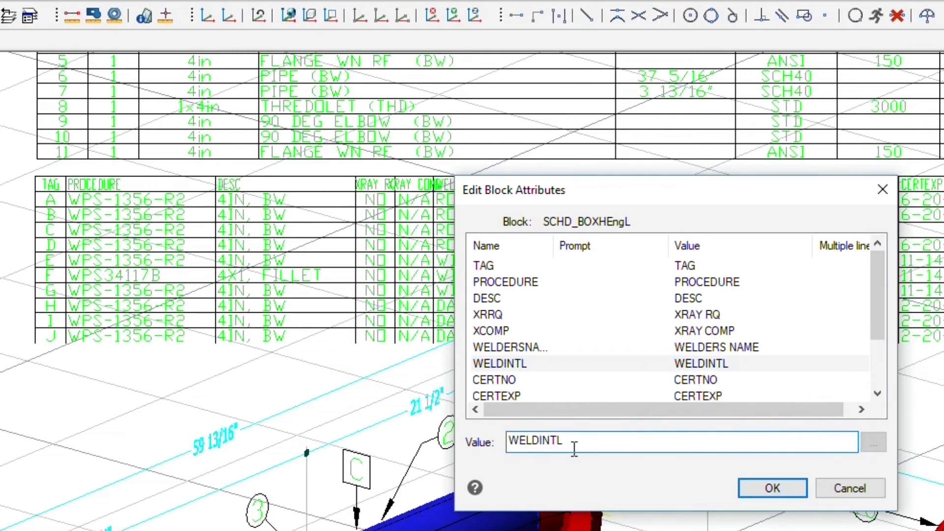
left_click(725, 379)
left_click(541, 440)
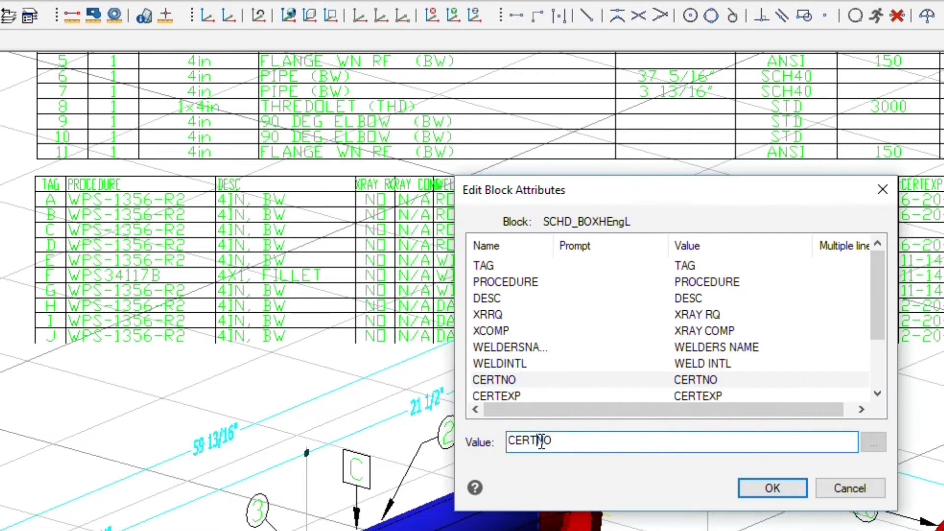
left_click(691, 394)
left_click(536, 440)
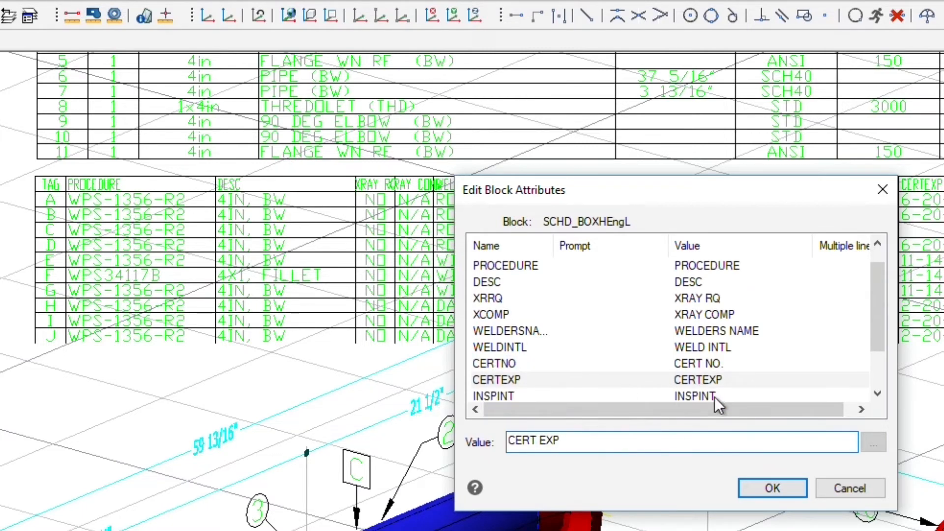
- Space out INSPINT and INSPDATE into INSP INT and INSP DATE and apply the header edits
left_click(708, 396)
left_click(531, 444)
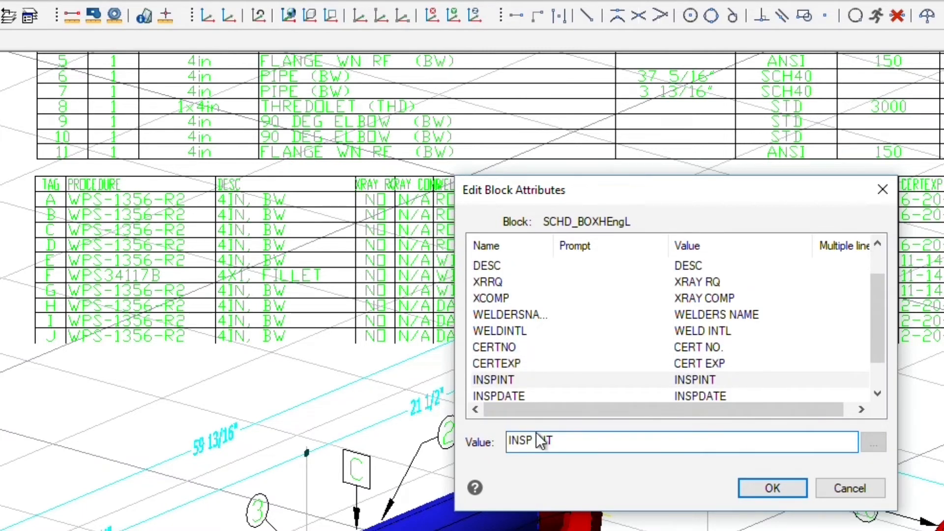
type(".")
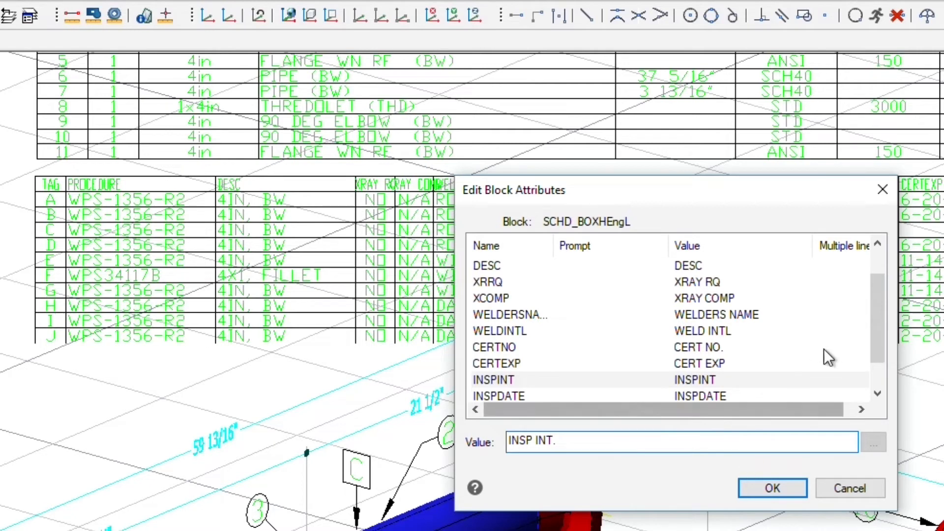
left_click(877, 394)
left_click(703, 379)
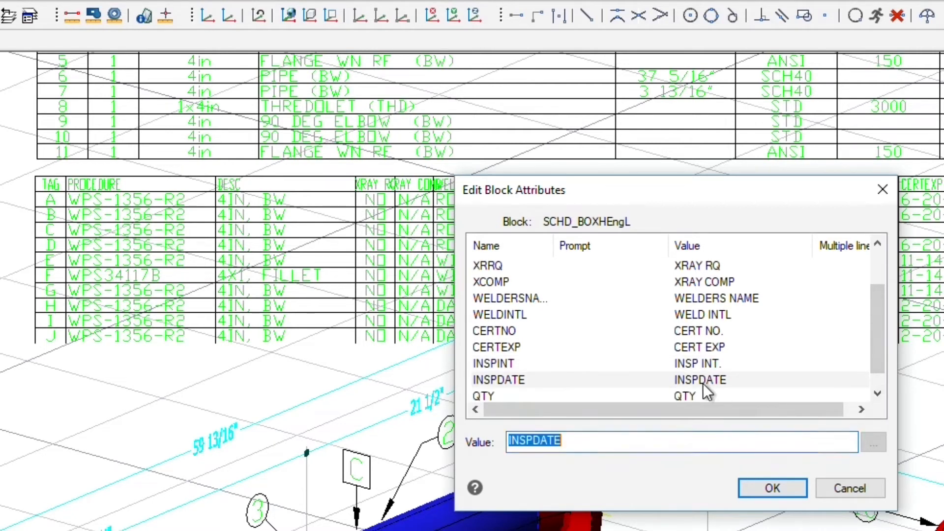
left_click(534, 442)
left_click(877, 379)
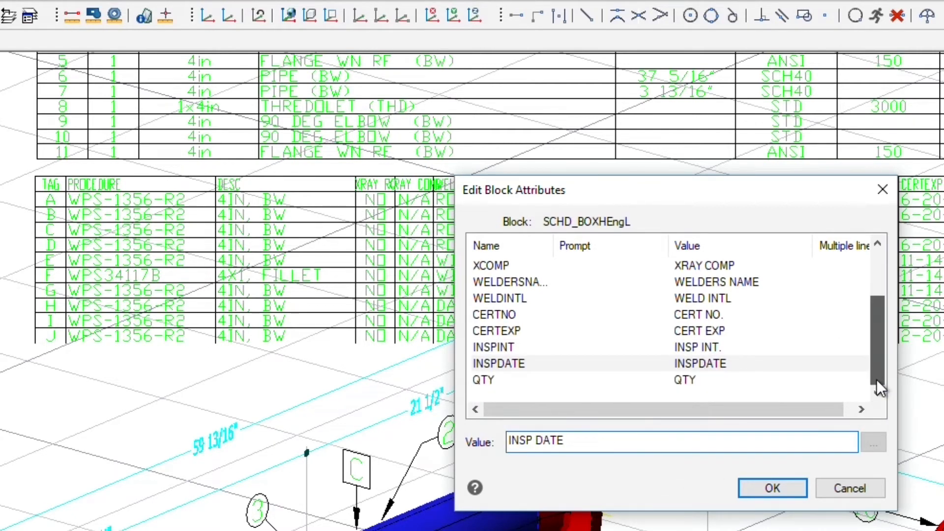
left_click(773, 488)
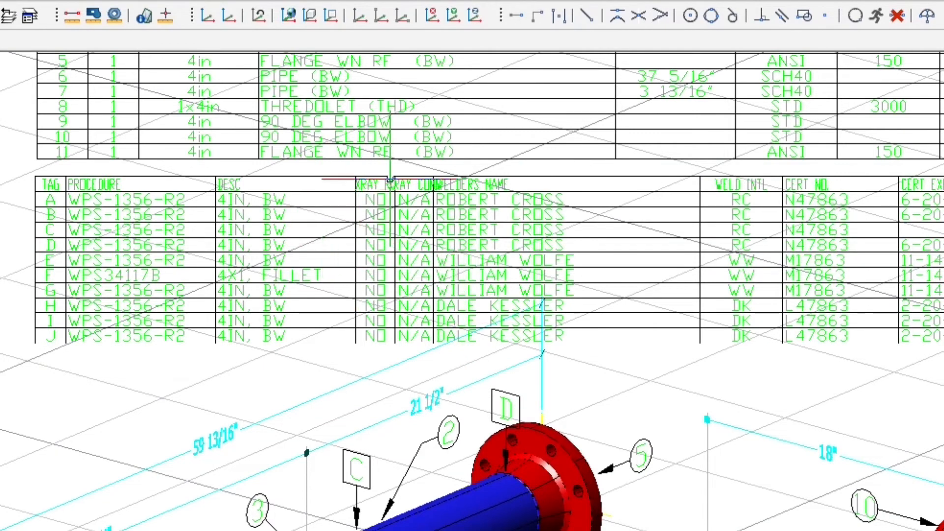
- Squeeze the weld table's header labels to fit their columns
scroll(398, 171, "up", 2)
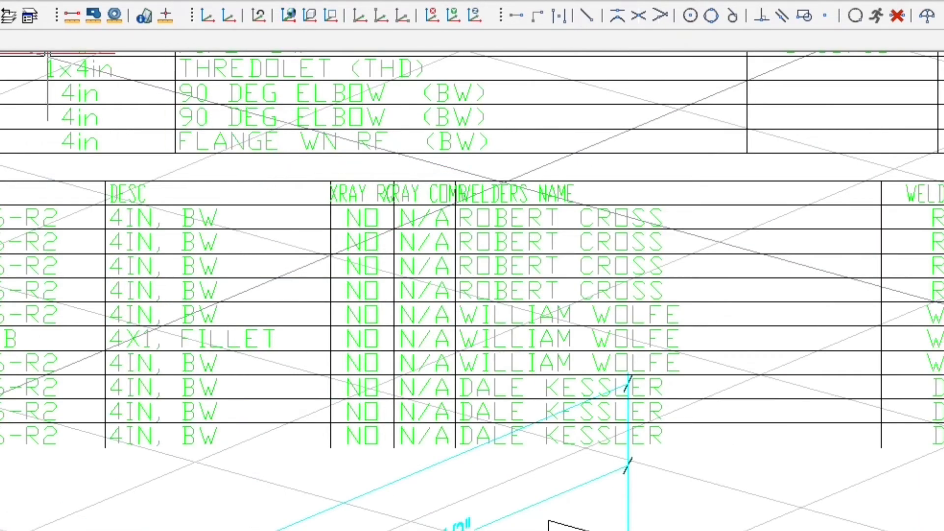
left_click(131, 197)
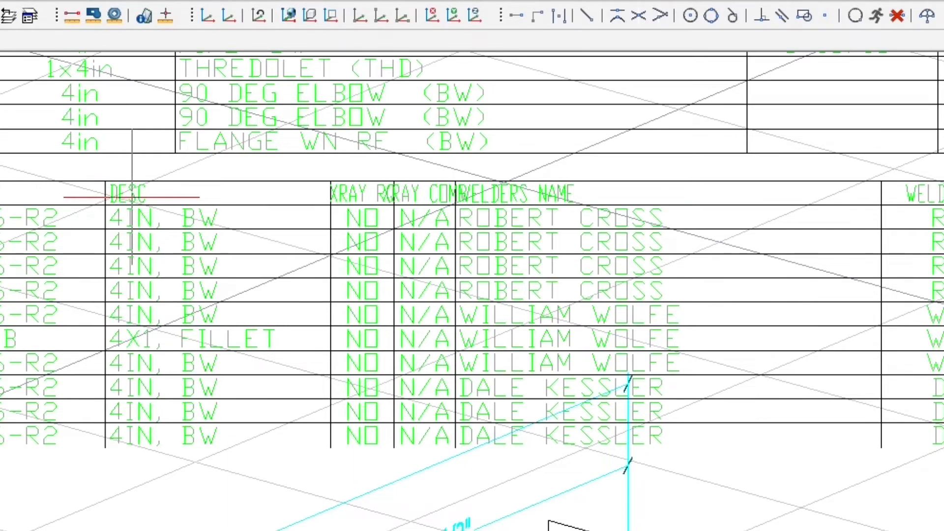
key("Return")
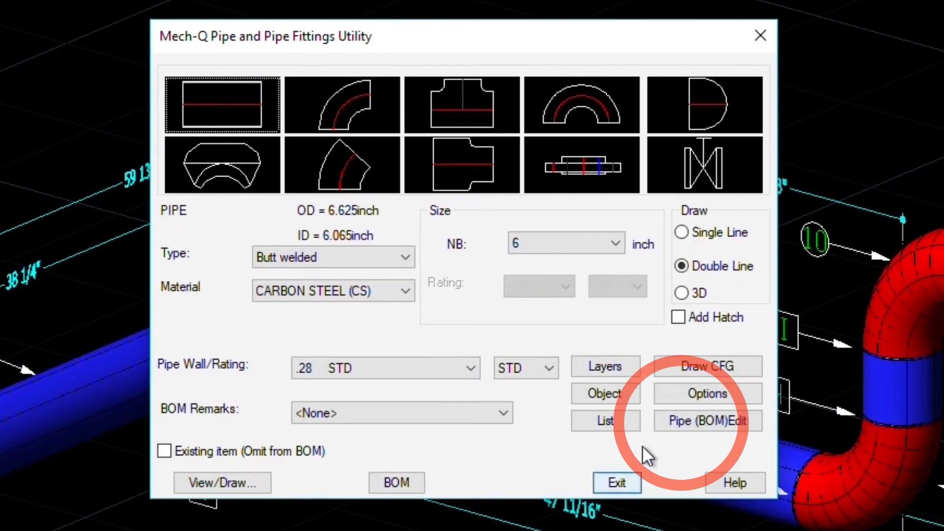
- Enter BOM code S131163 on the first blue pipe and copy it to the 14 1/8 pipe
left_click(681, 420)
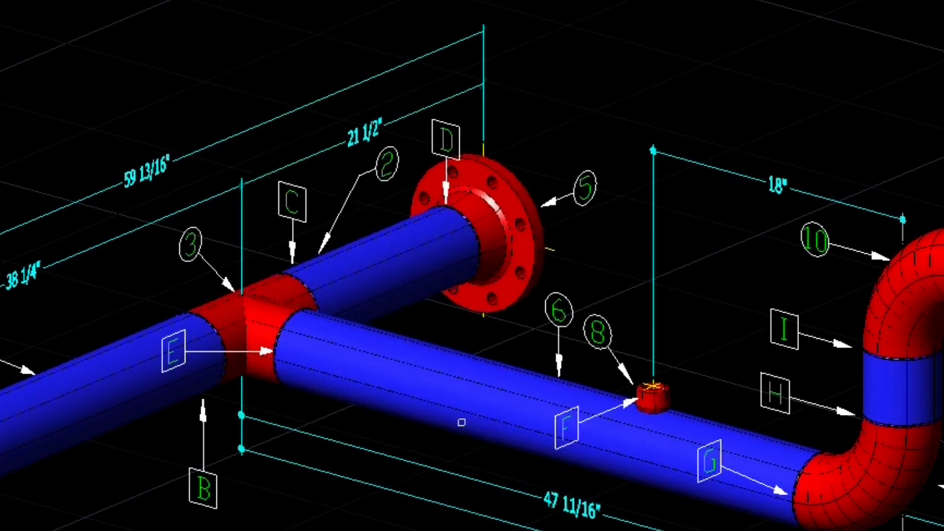
left_click(64, 438)
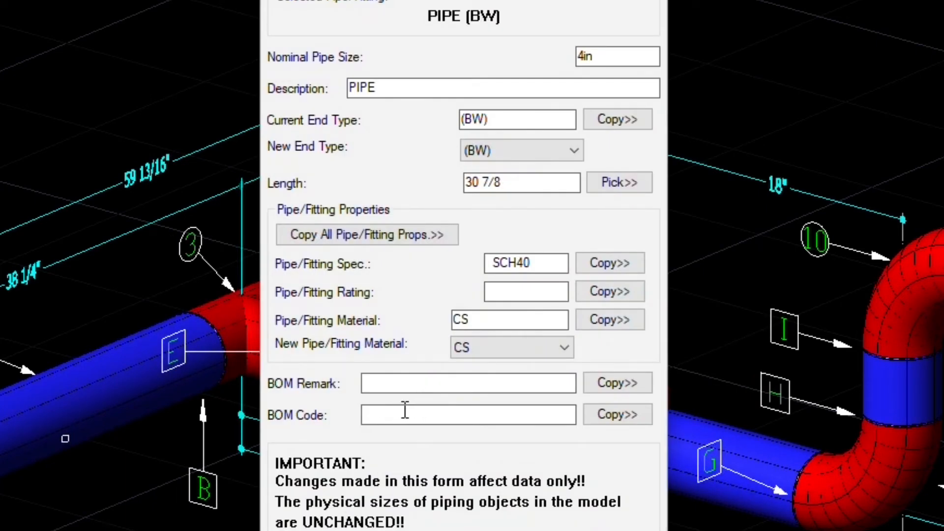
type("S131163")
key("Return")
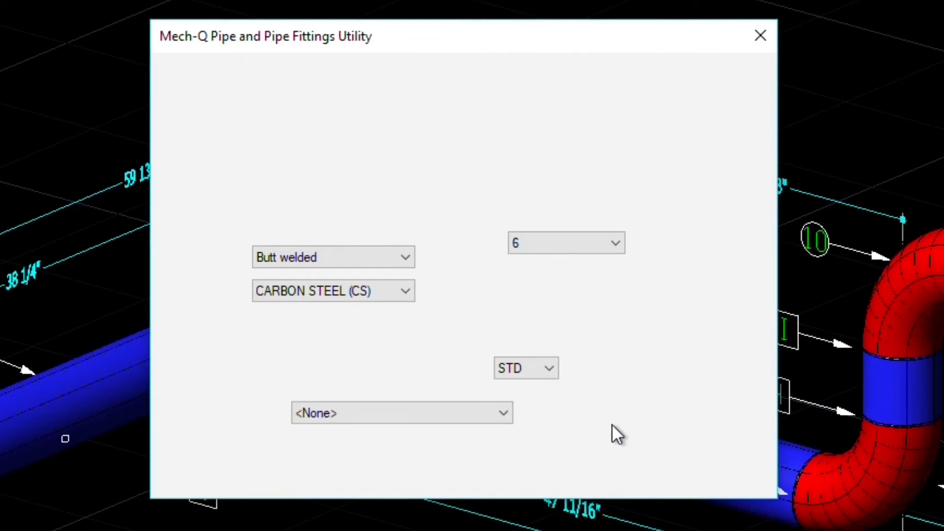
left_click(721, 416)
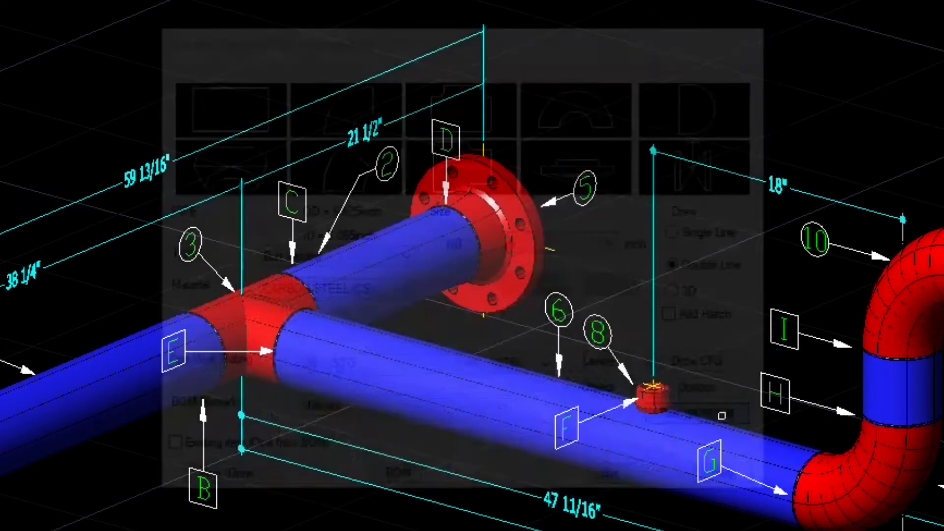
left_click(402, 308)
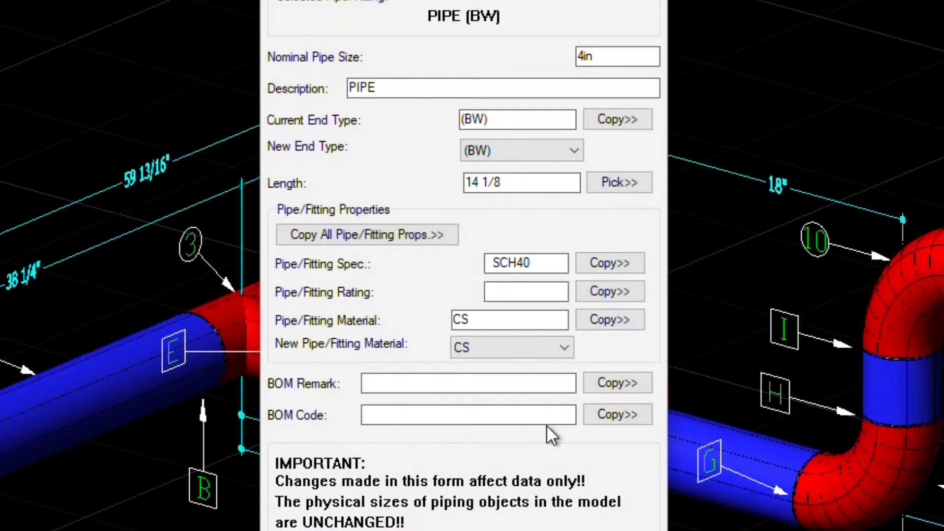
left_click(618, 421)
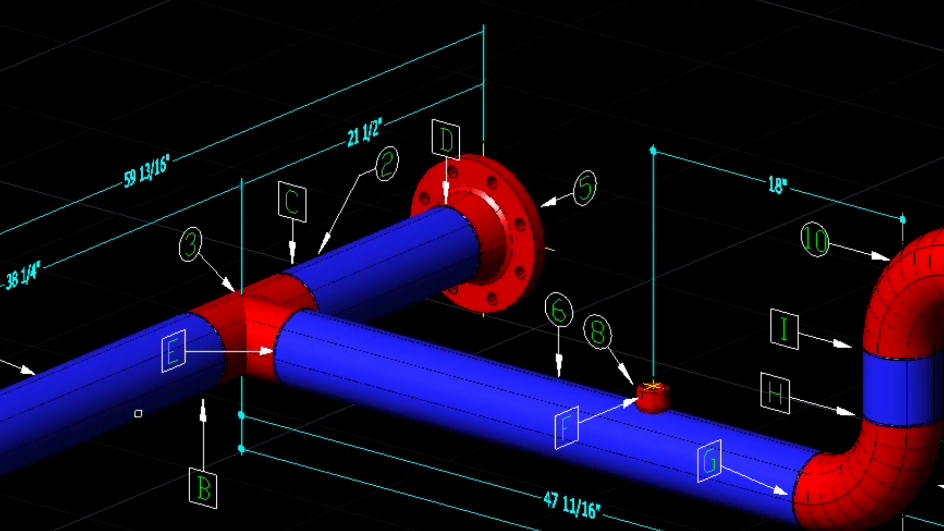
left_click(138, 414)
left_click(626, 528)
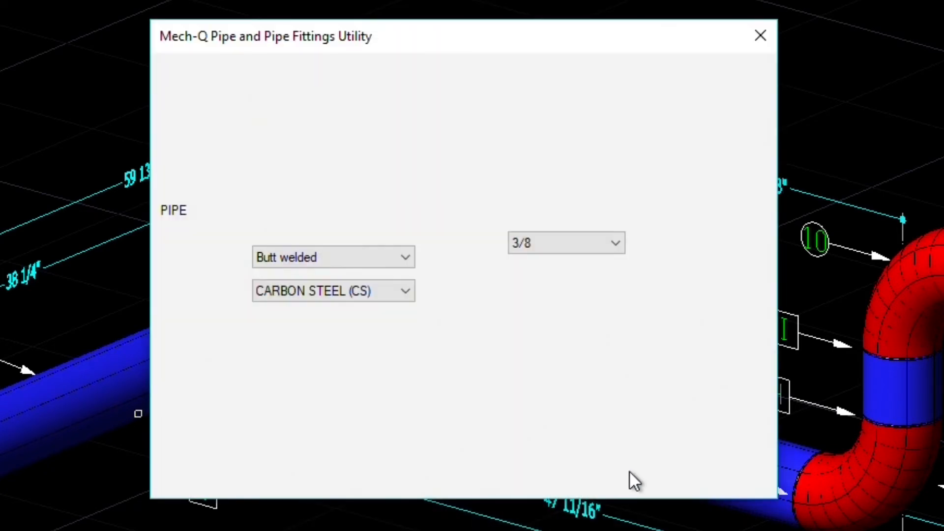
- Copy BOM code S131163 onto the 37 5/16 pipe and the right blue pipe
left_click(683, 421)
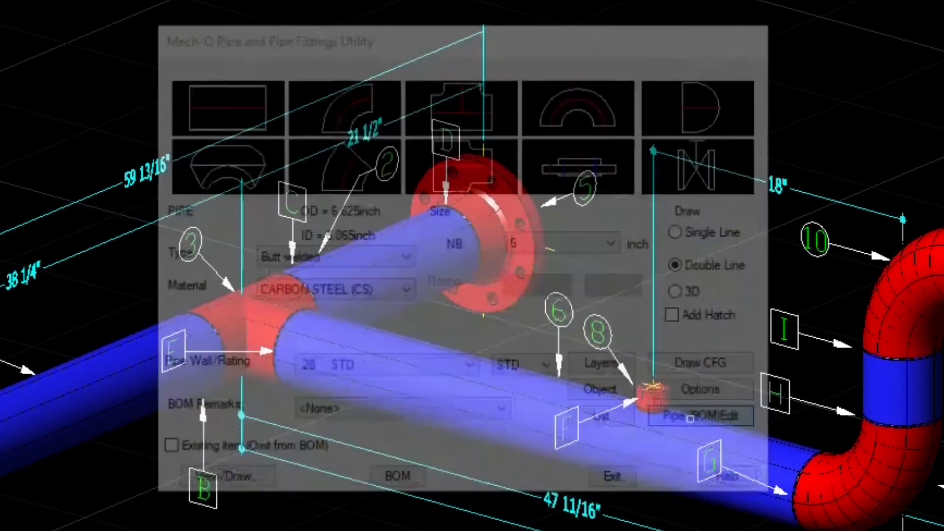
left_click(466, 352)
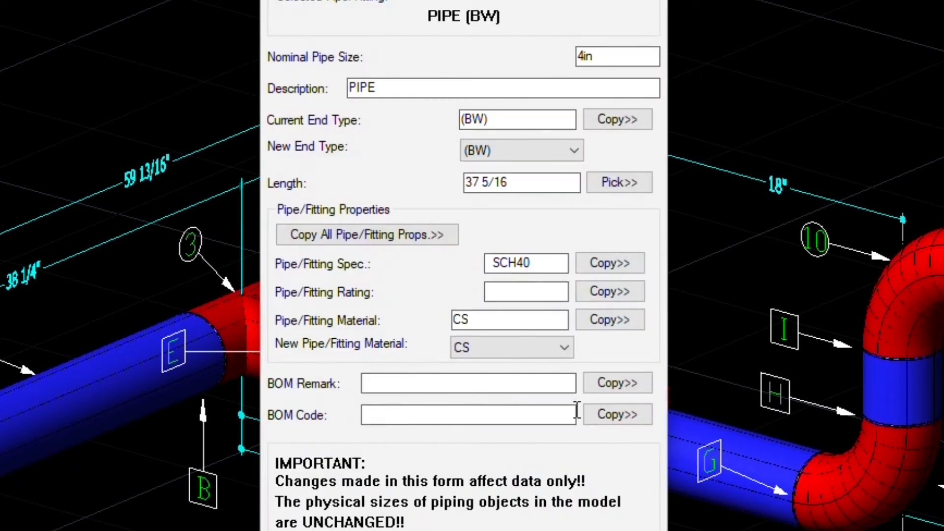
left_click(615, 414)
left_click(120, 425)
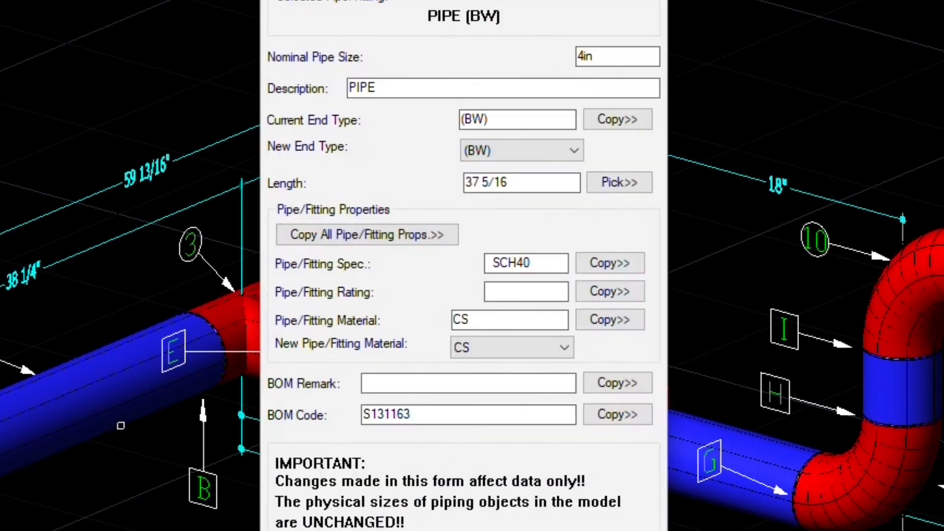
left_click(617, 526)
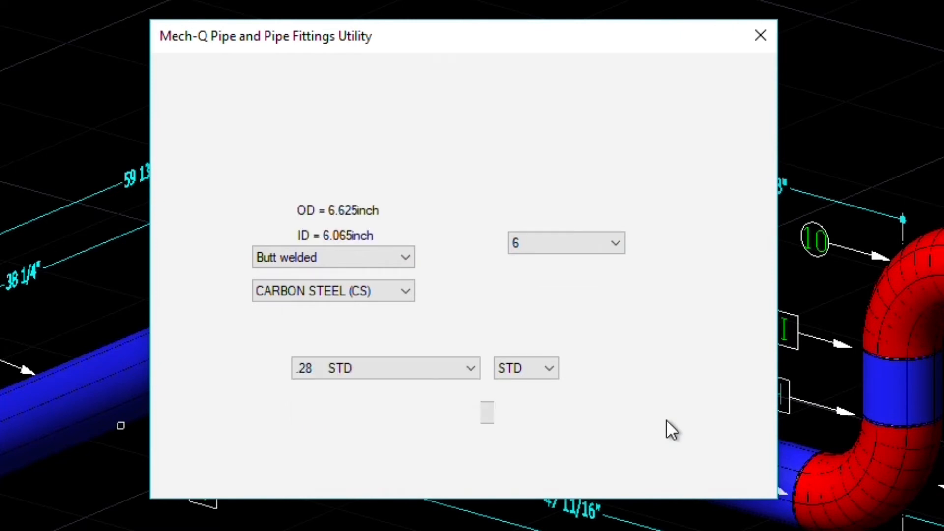
left_click(667, 421)
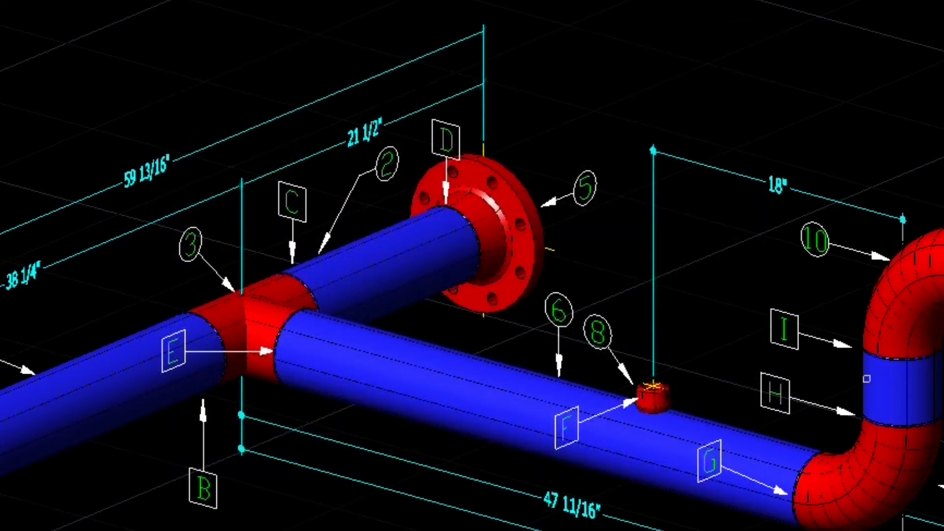
left_click(867, 379)
left_click(616, 415)
left_click(617, 472)
left_click(614, 529)
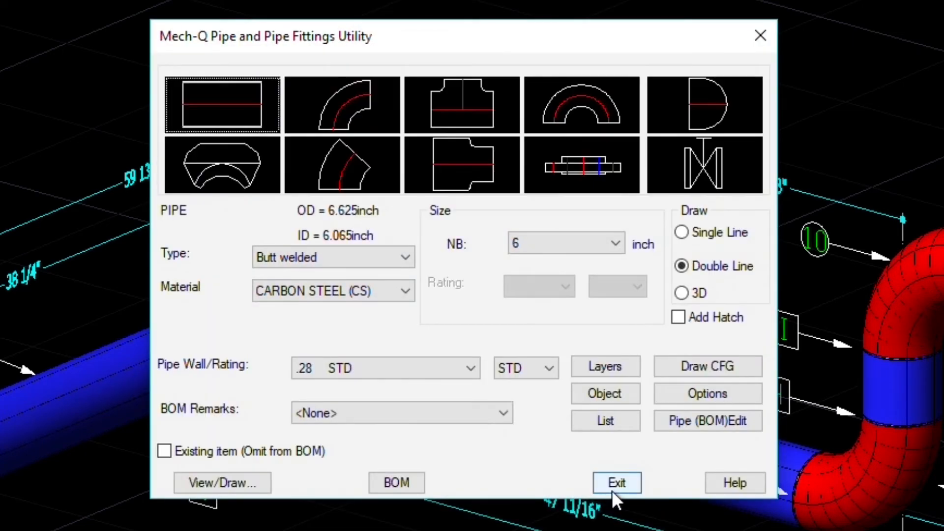
- Close the pipe utility, uncheck Add BOM Balloons in BOM CFG, and show the BOM utilities list
left_click(612, 487)
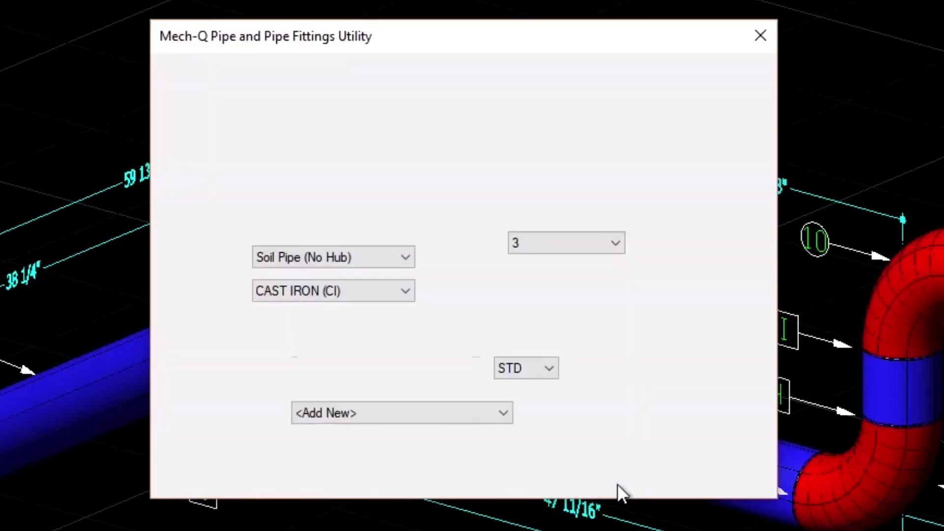
left_click(707, 394)
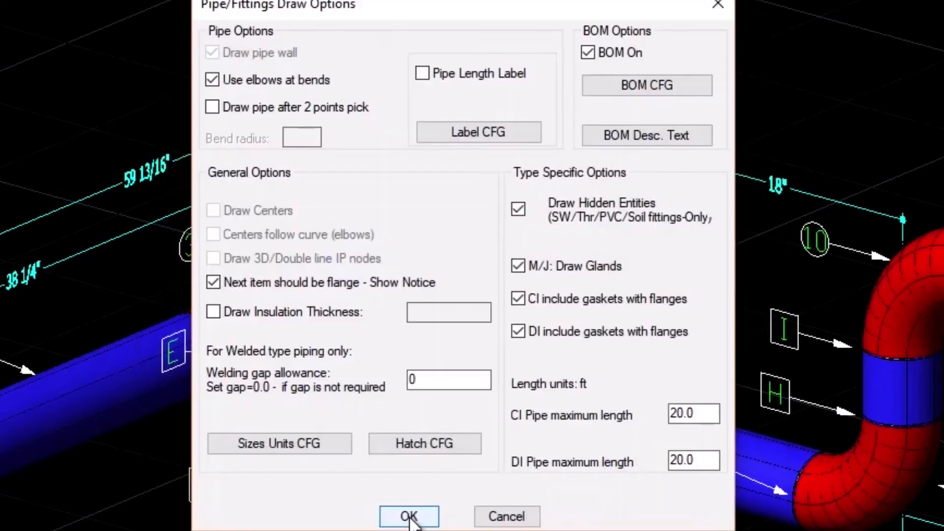
left_click(610, 92)
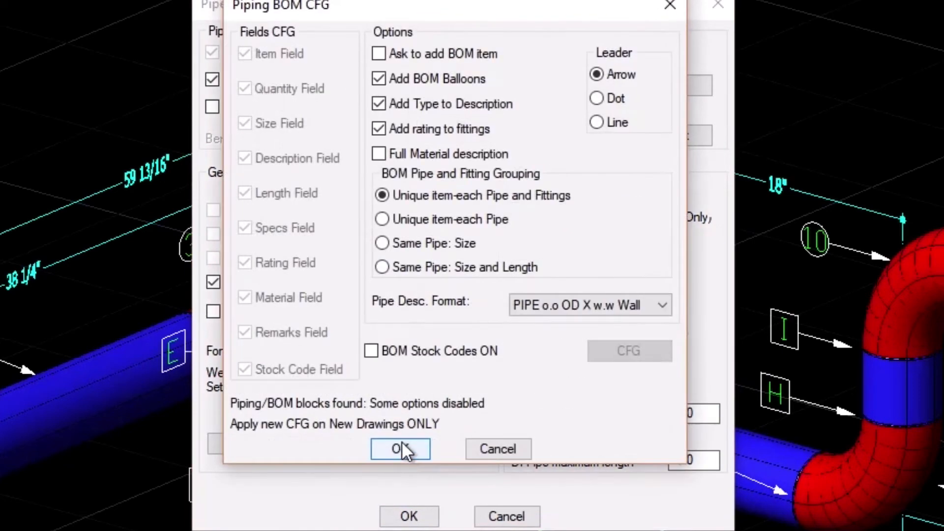
left_click(376, 77)
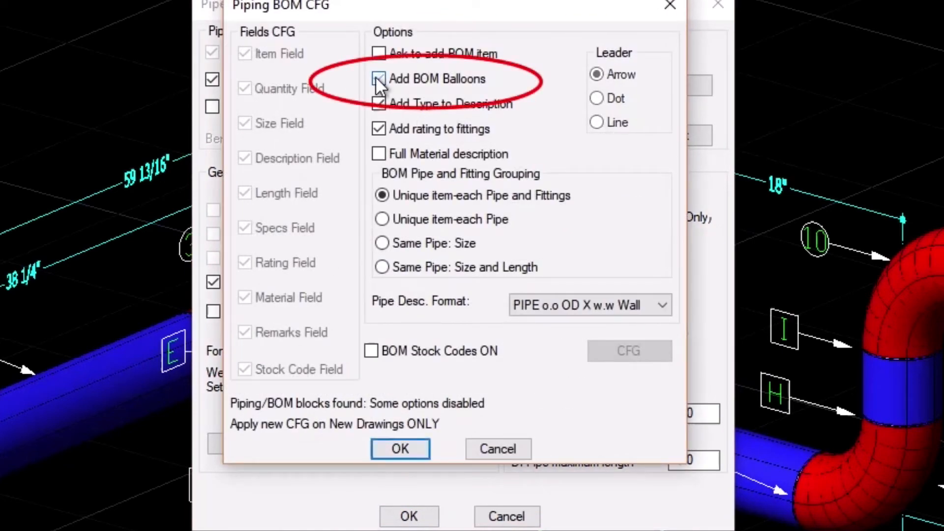
left_click(402, 448)
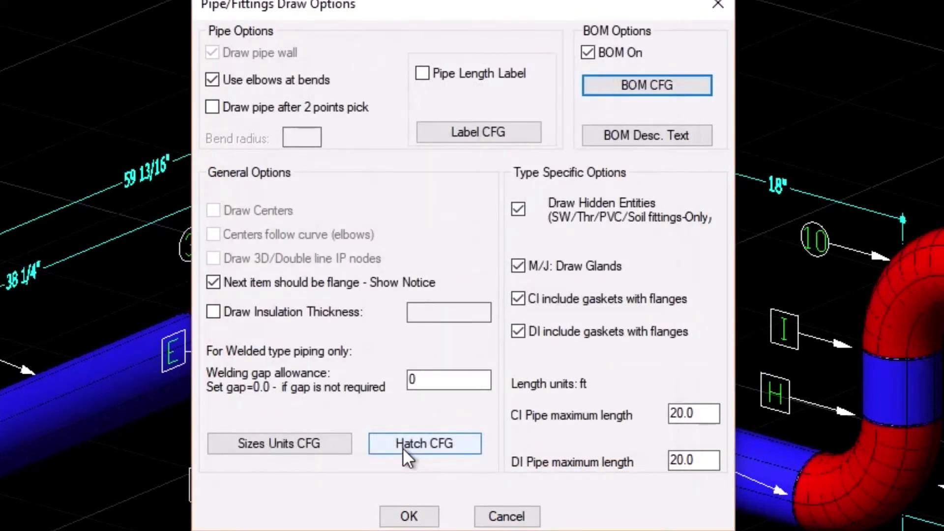
left_click(409, 517)
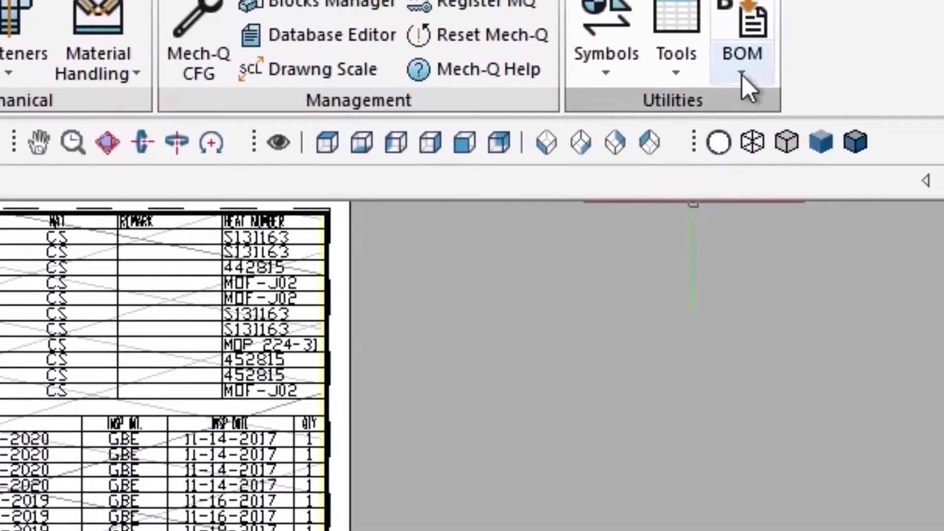
left_click(830, 42)
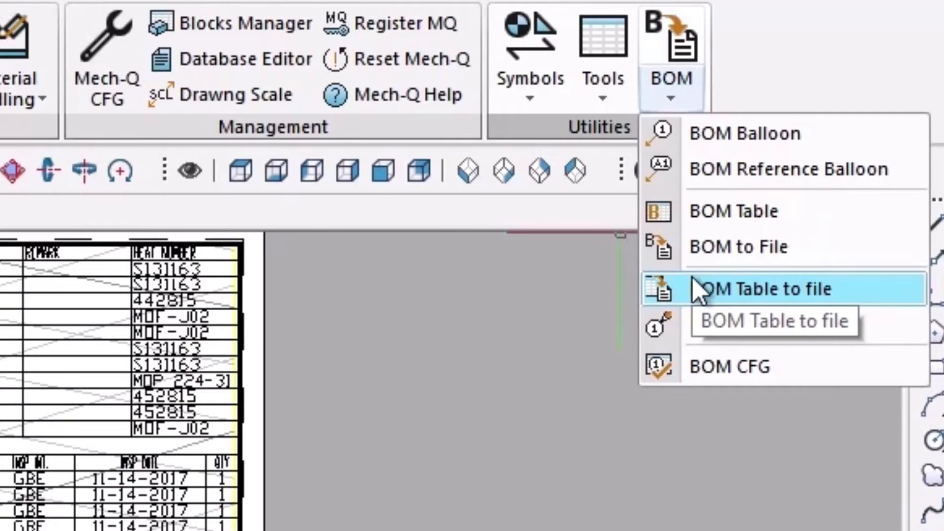
- Export the BOM table to a file, restore the Plot settings 1 layer state, and open Print
left_click(698, 290)
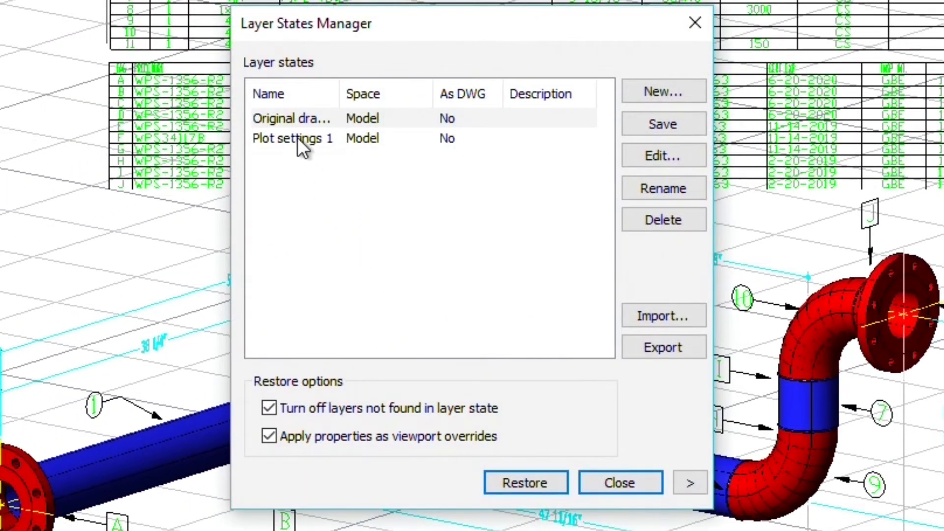
left_click(297, 145)
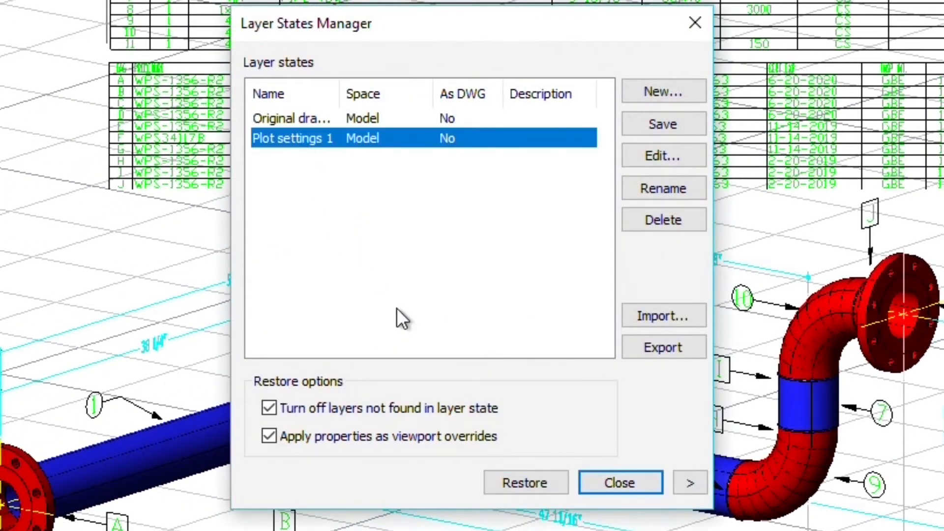
left_click(525, 482)
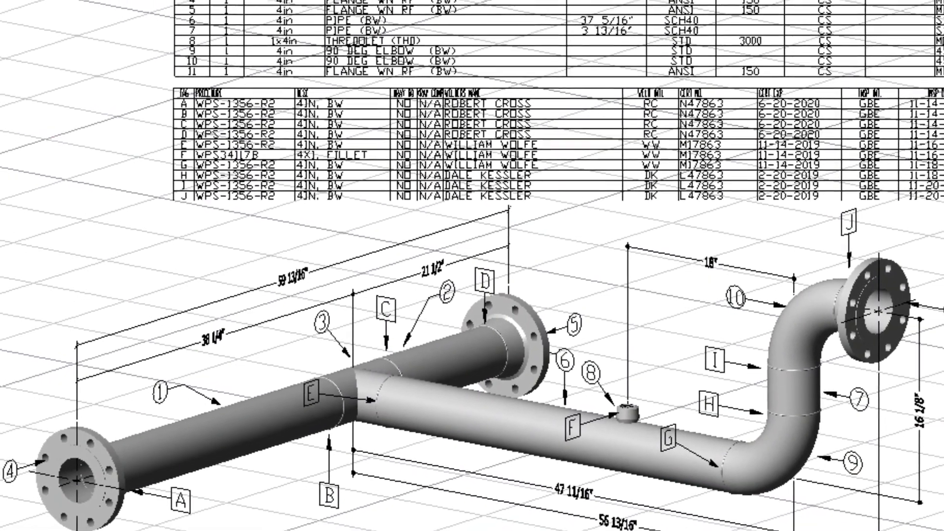
key("ctrl+p")
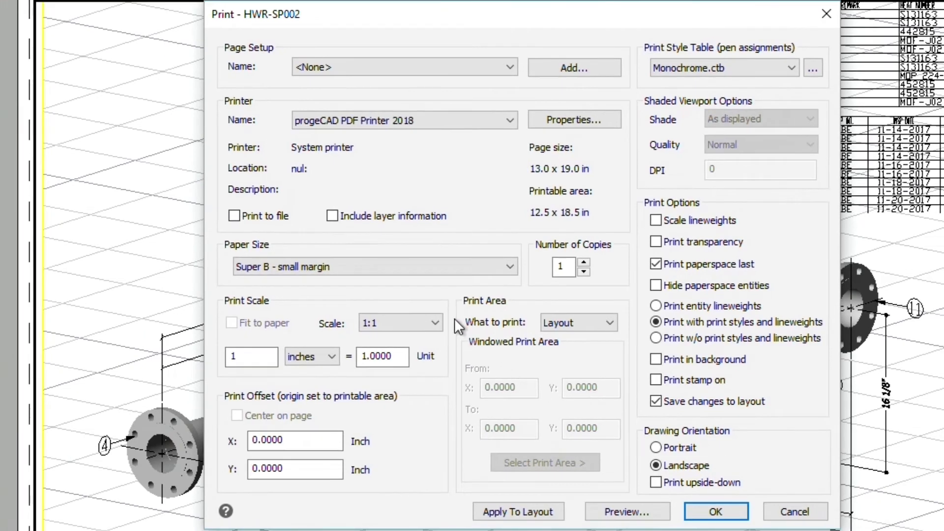
- Plot the layout with progeCAD PDF Printer 2018 to 'HWR Manifold IIII.pdf' and open the file
left_click(615, 509)
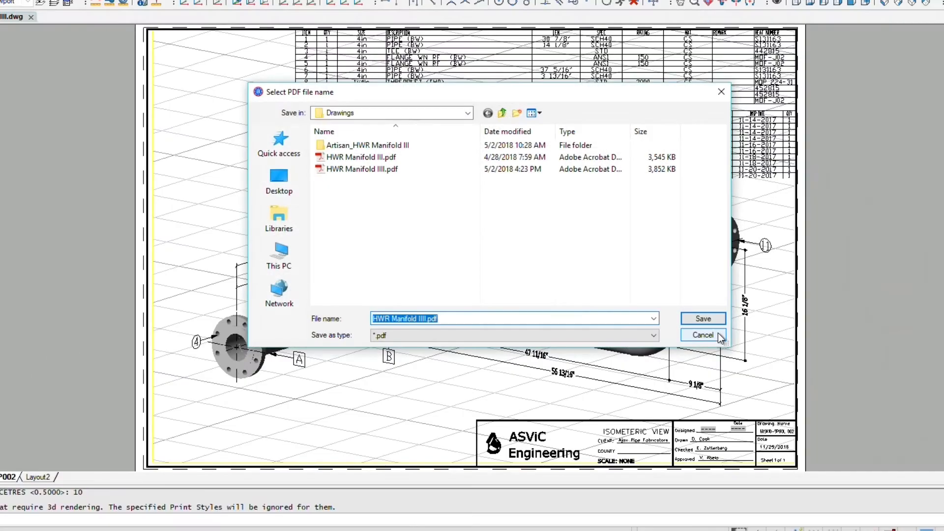
left_click(427, 318)
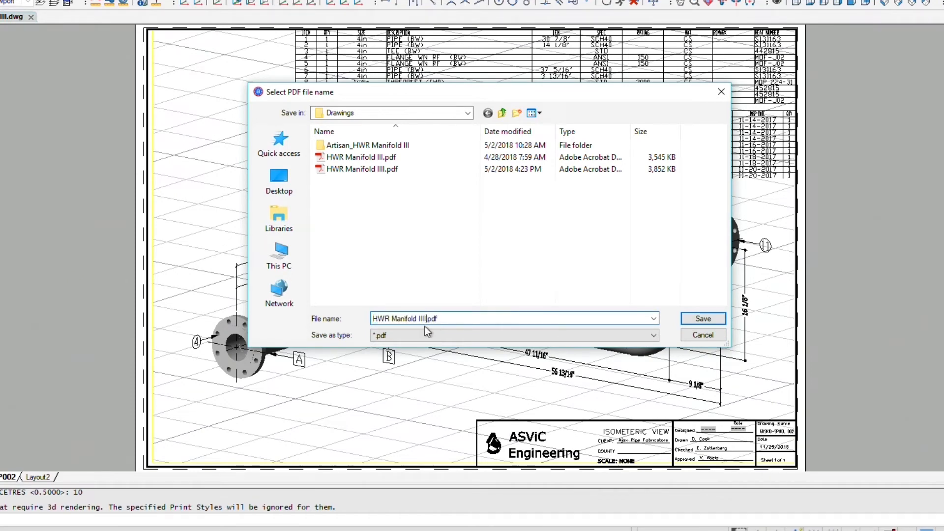
left_click(703, 318)
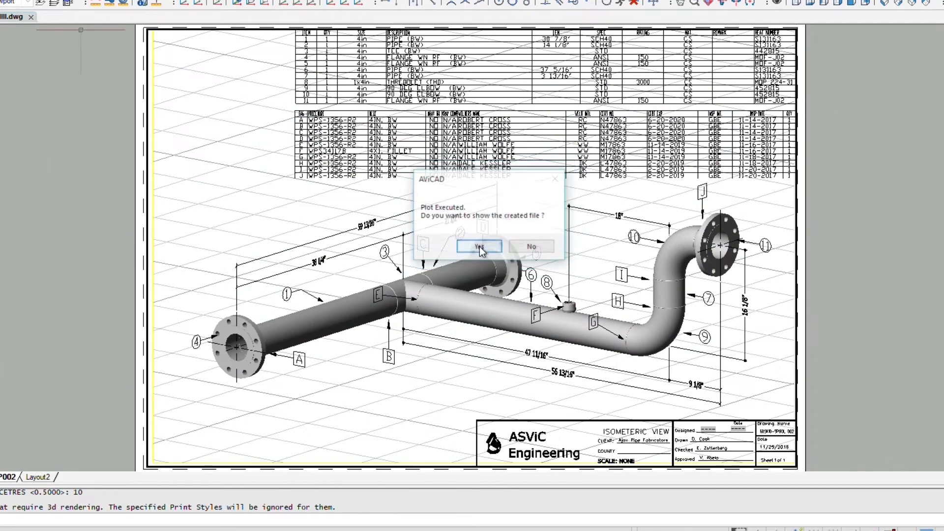
left_click(480, 247)
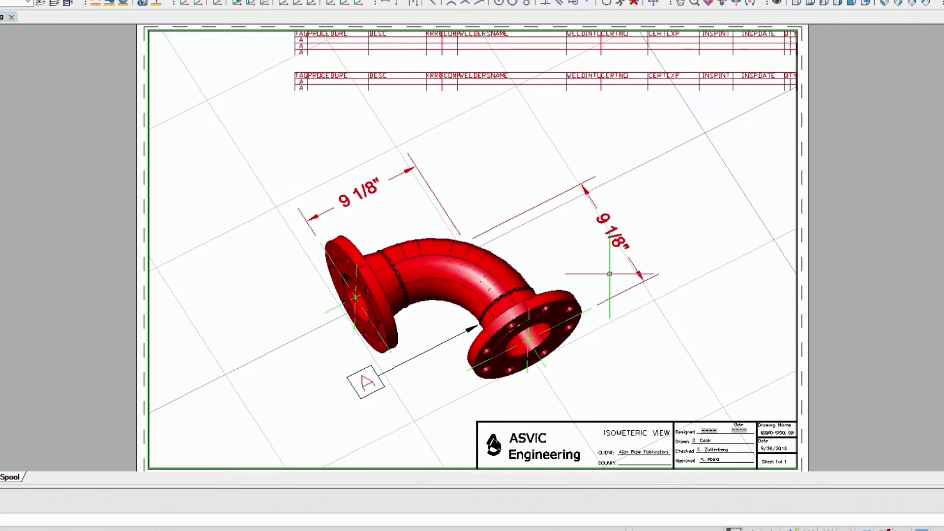
- Measure a distance on the elbow sheet, then zoom back to the previous whole-sheet view
scroll(349, 187, "up", 5)
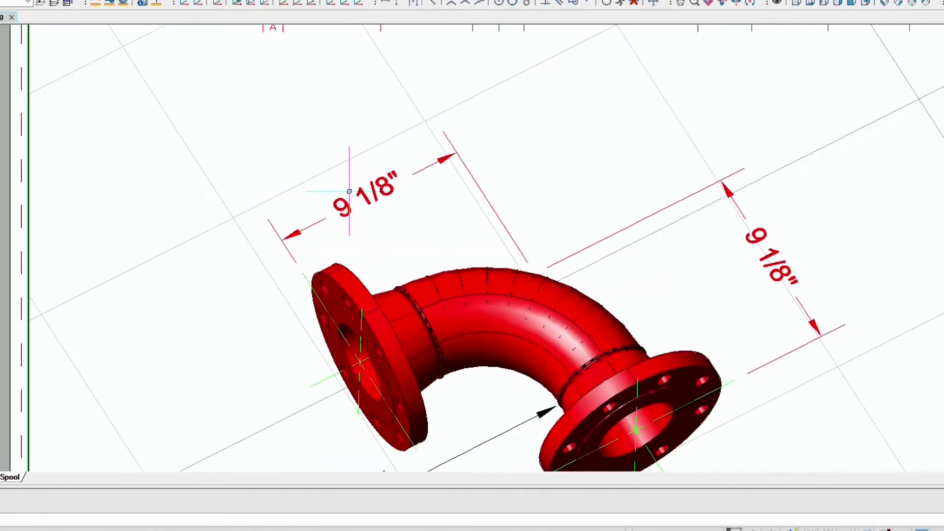
left_click(91, 4)
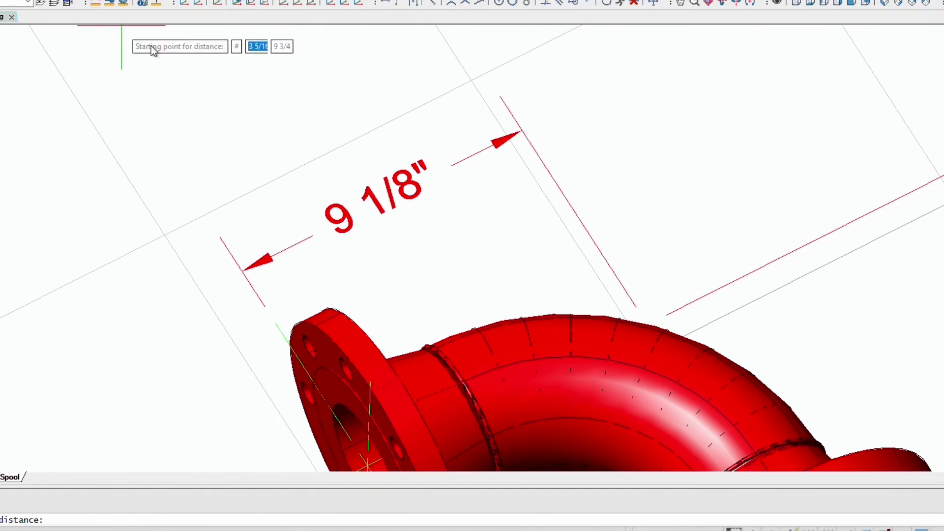
left_click(348, 233)
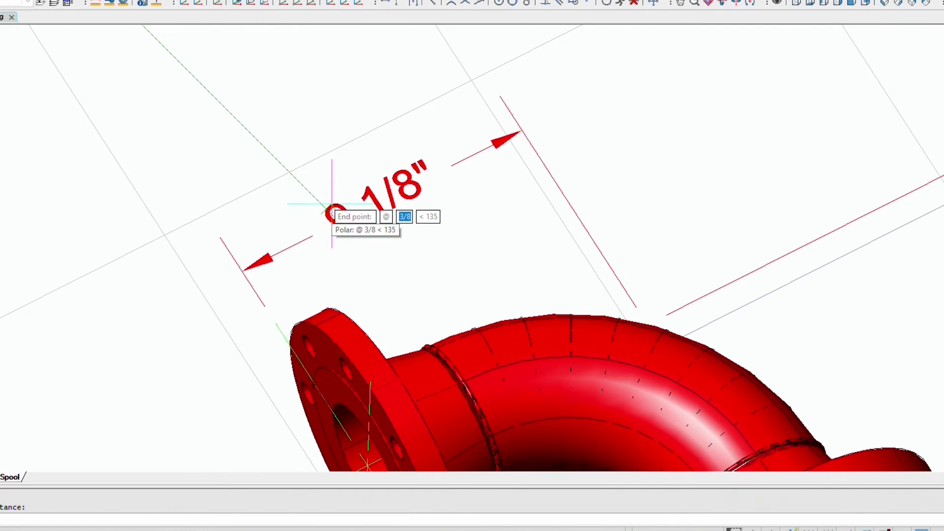
left_click(331, 205)
type("z")
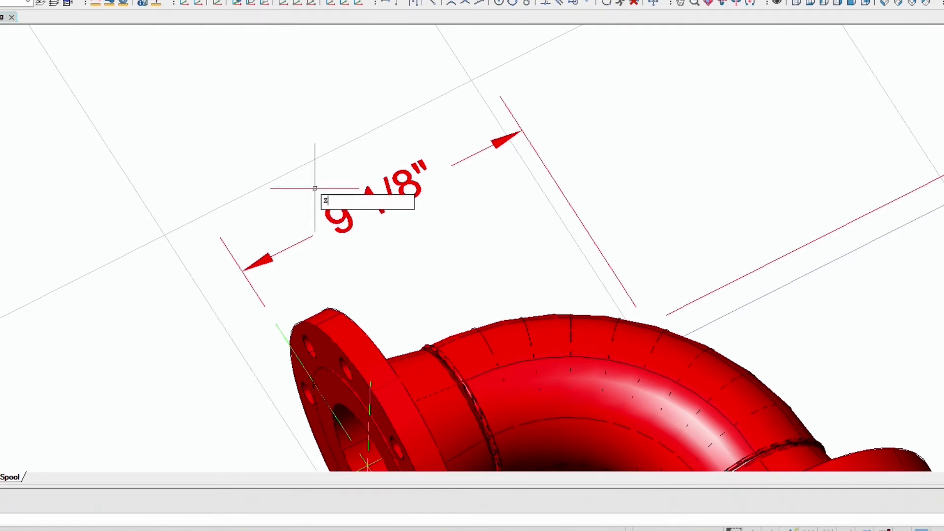
key("Return")
type("p")
key("Return")
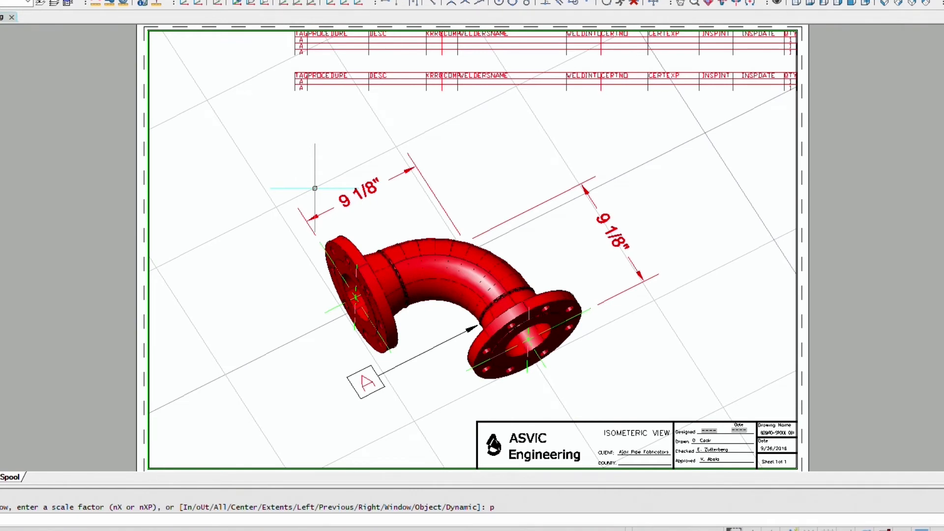
- Set DIMSCALE to .5
type("DIMSCALE")
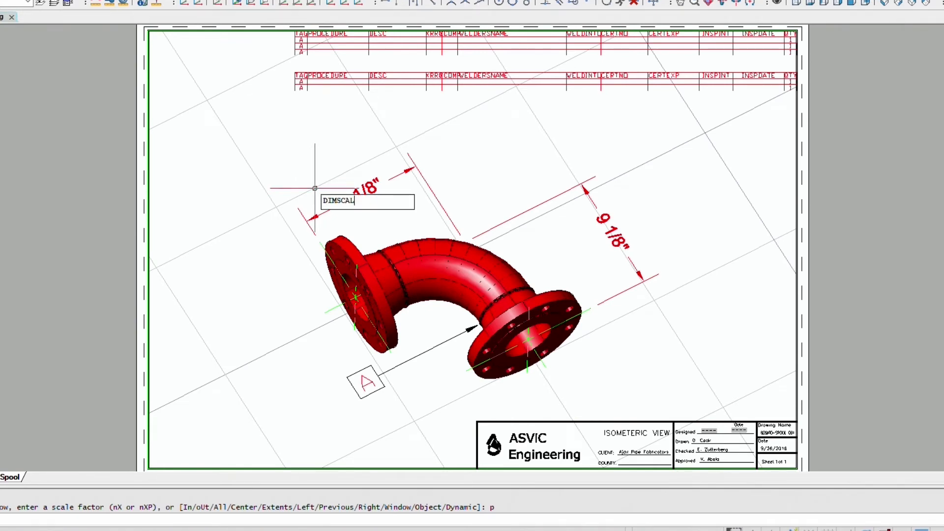
key("Return")
type(".5")
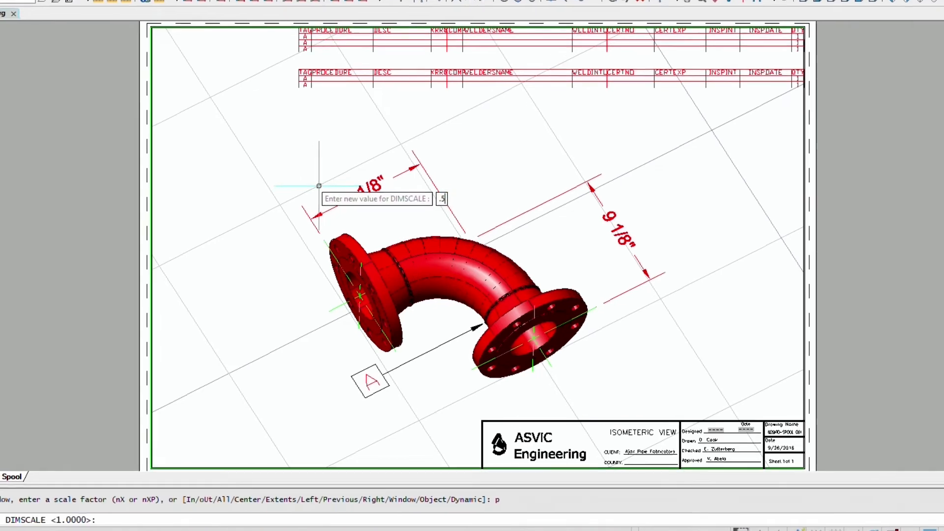
key("Return")
- Inside the viewport, use DIM update to reapply the Pipe Spool style to the elbow dimensions
double_click(218, 283)
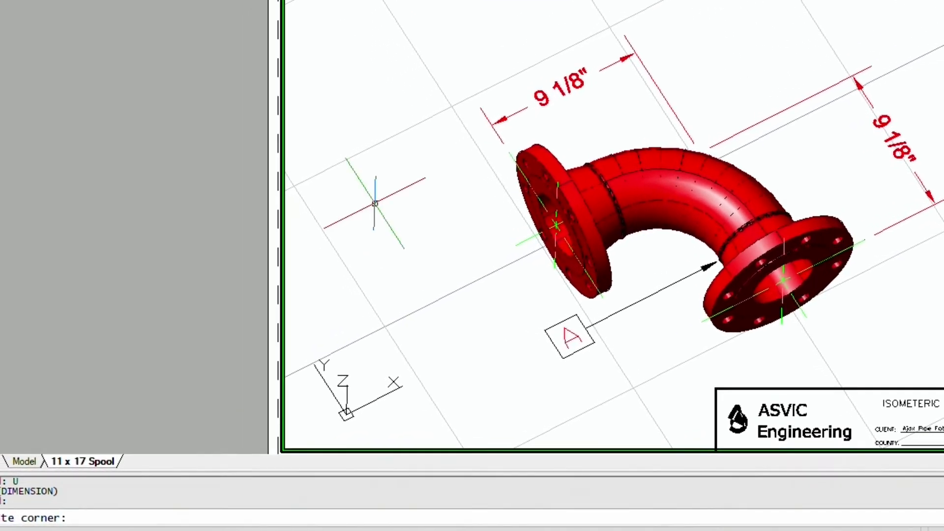
key("Escape")
type("DIM")
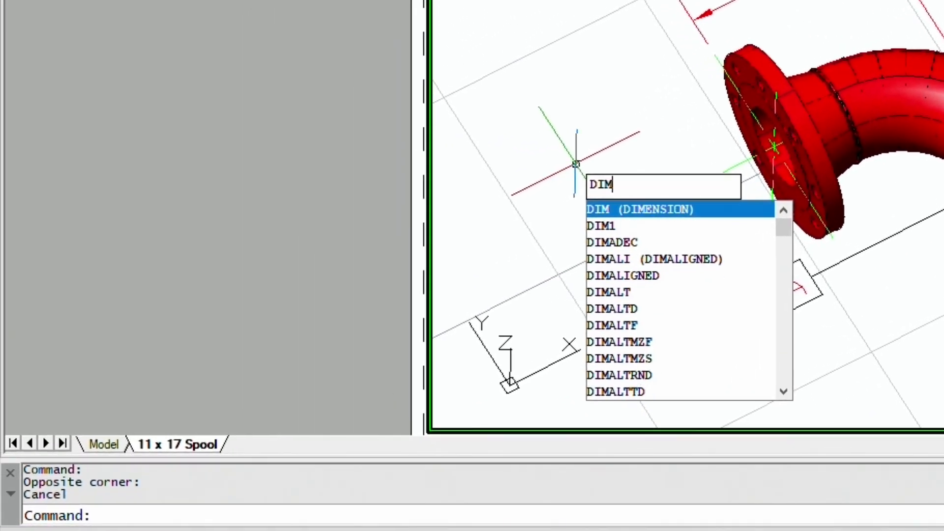
key("Return")
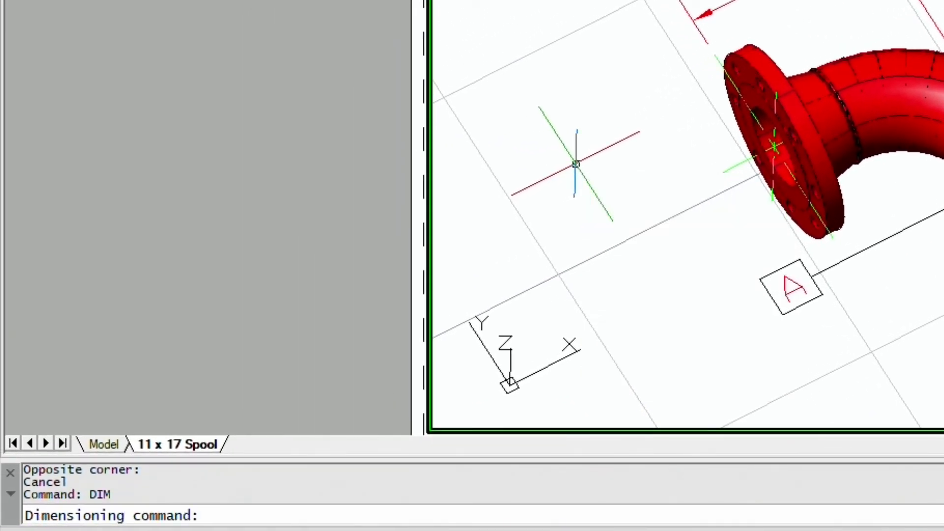
type("update")
key("Return")
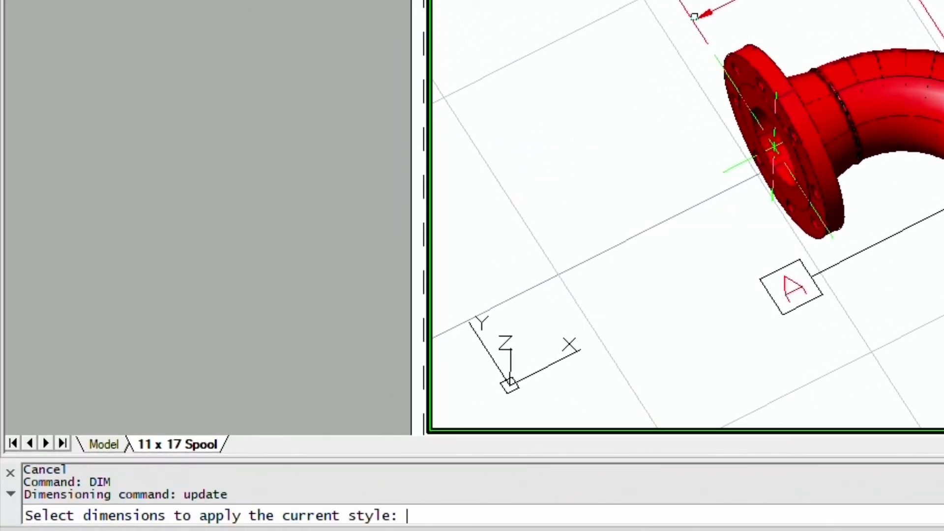
left_click(764, 1)
key("Return")
key("Return")
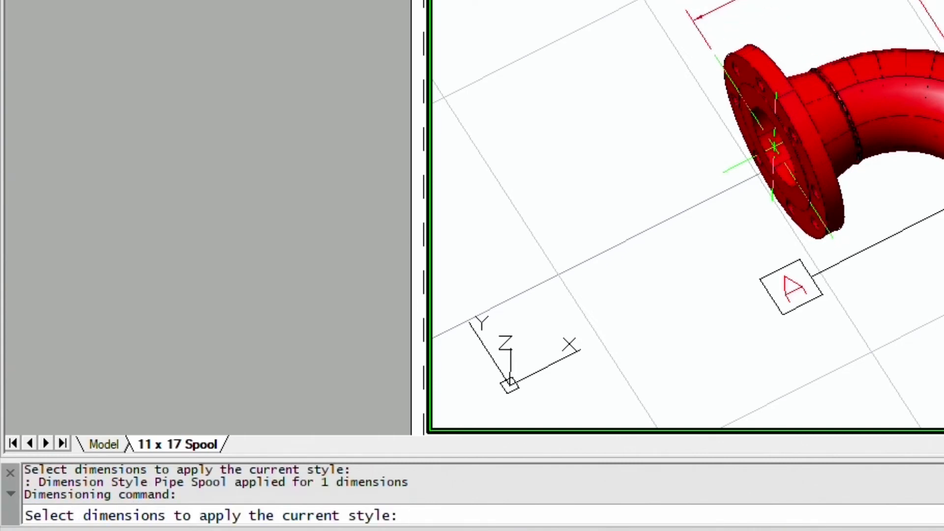
key("Return")
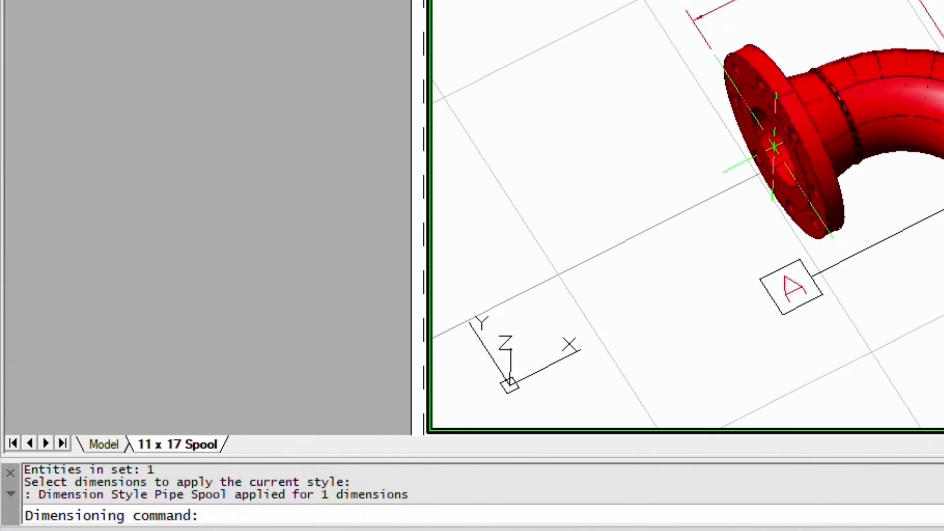
key("Escape")
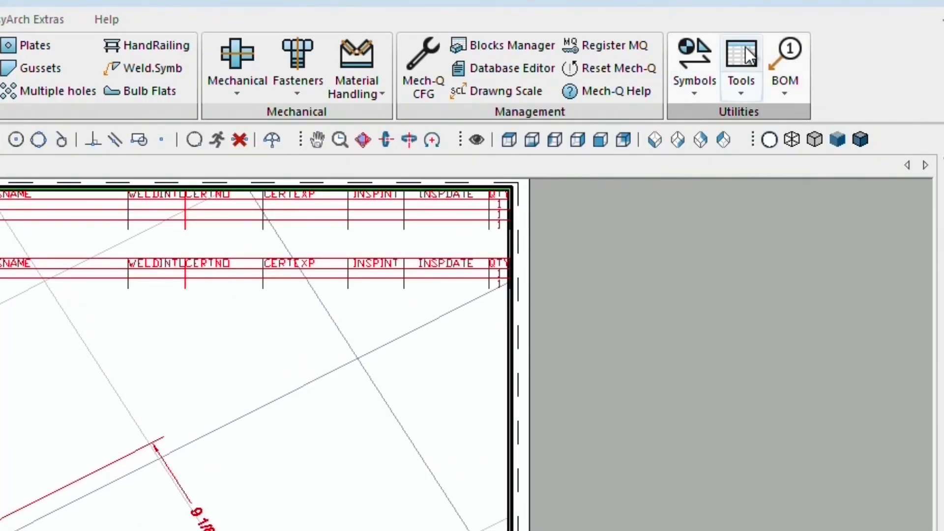
- Reset BOM CFG to its defaults, confirm the purge, and apply it, twice over
left_click(790, 89)
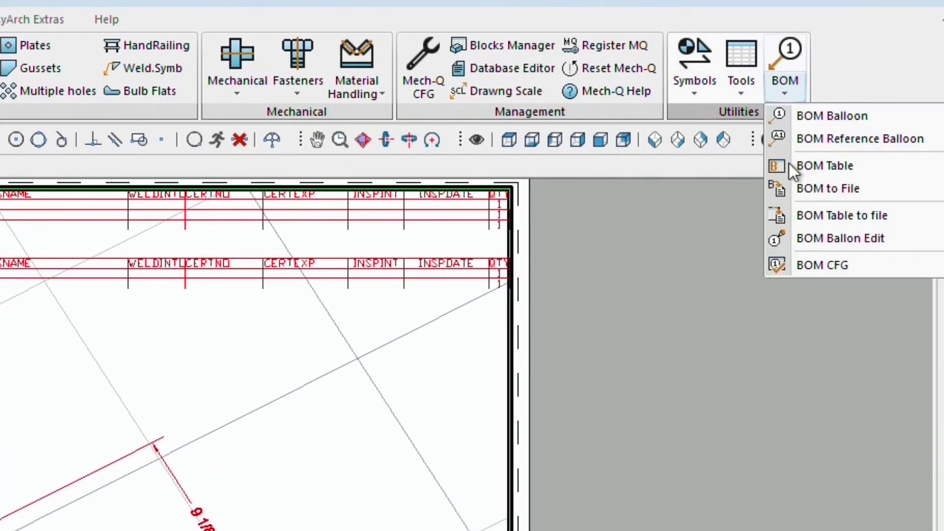
left_click(796, 265)
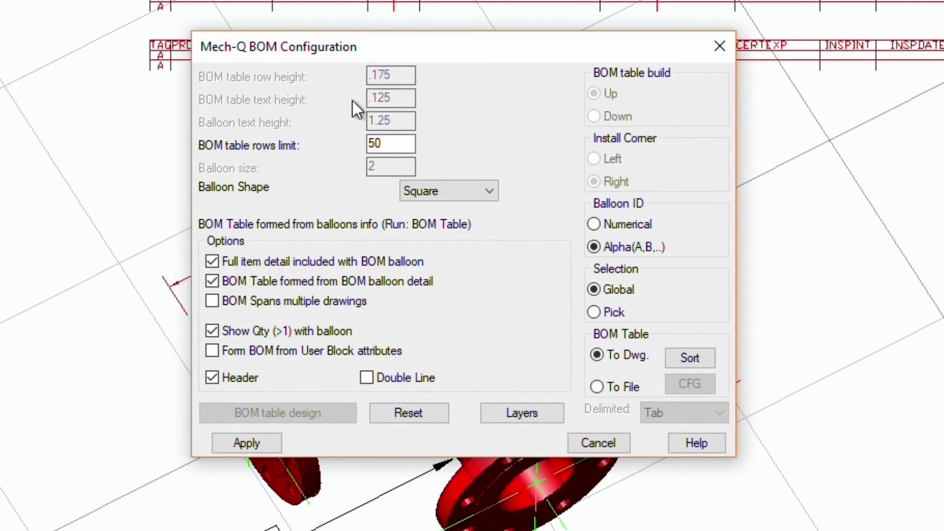
left_click(431, 412)
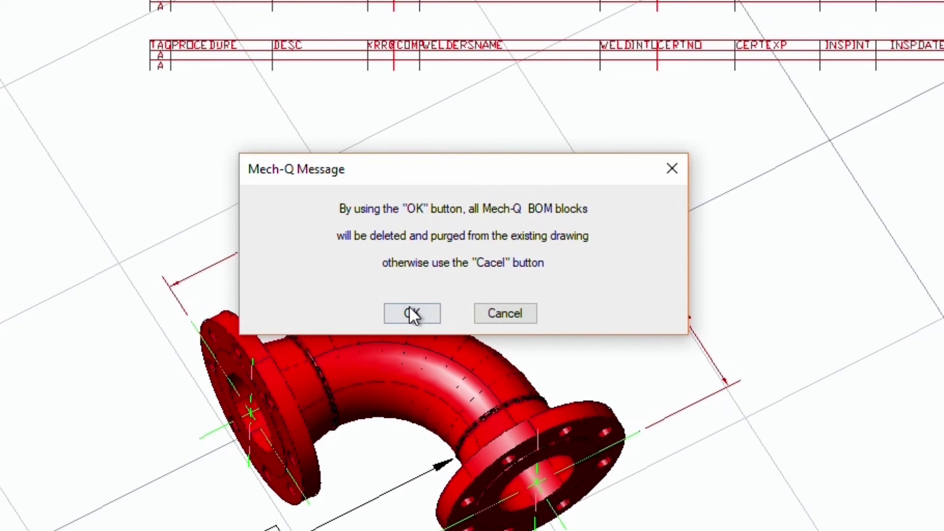
left_click(412, 314)
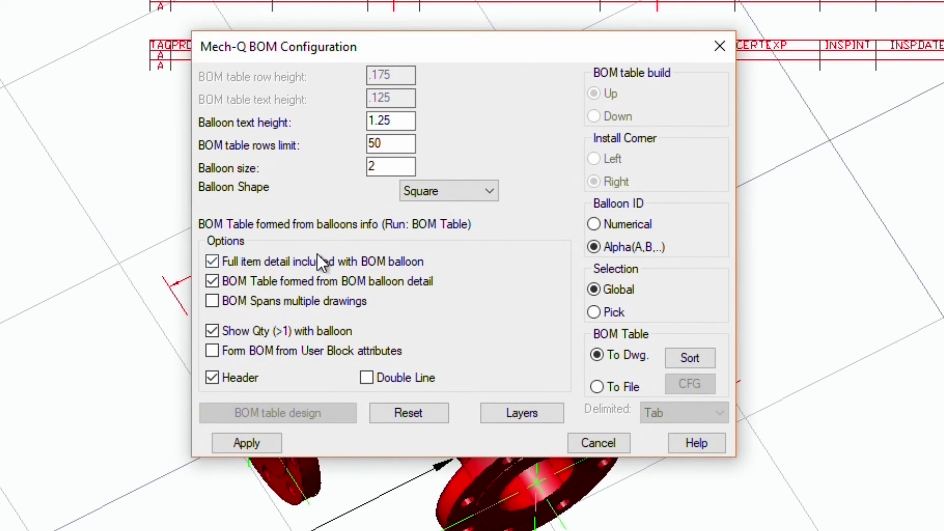
left_click(247, 441)
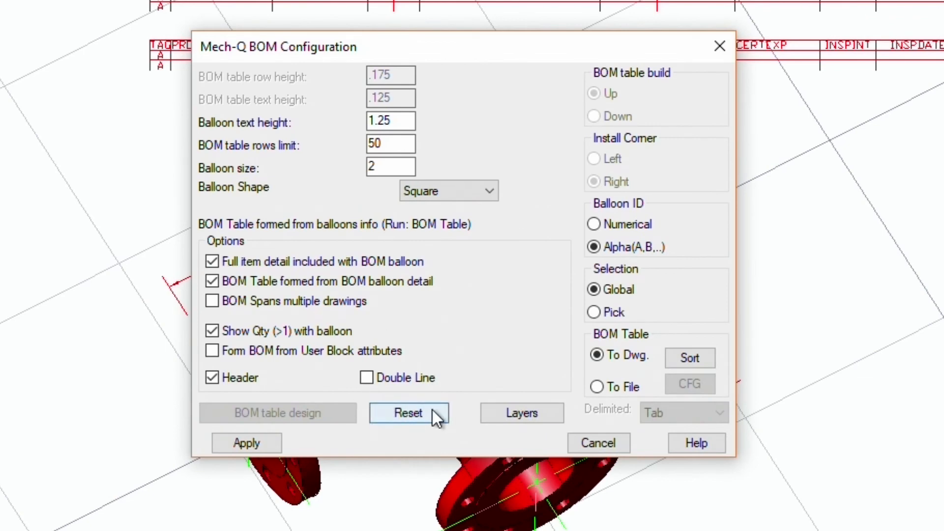
left_click(430, 412)
left_click(412, 314)
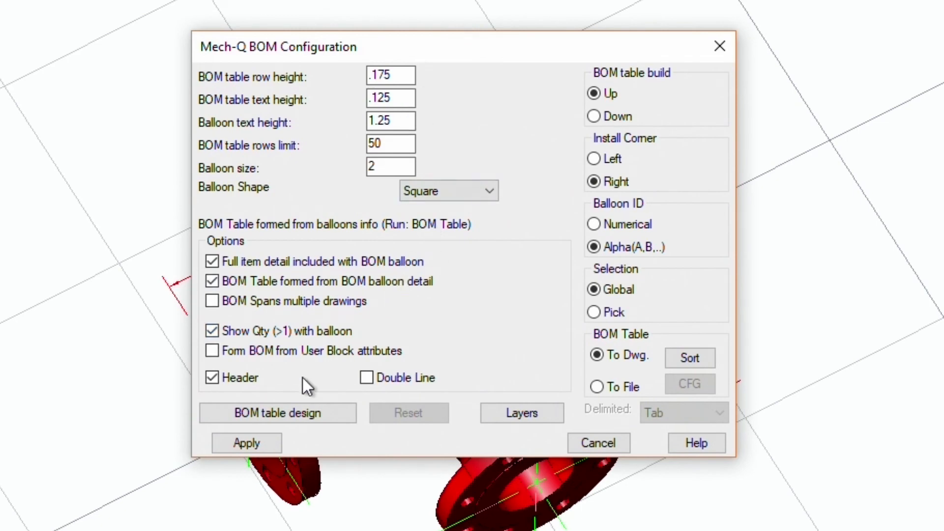
left_click(251, 449)
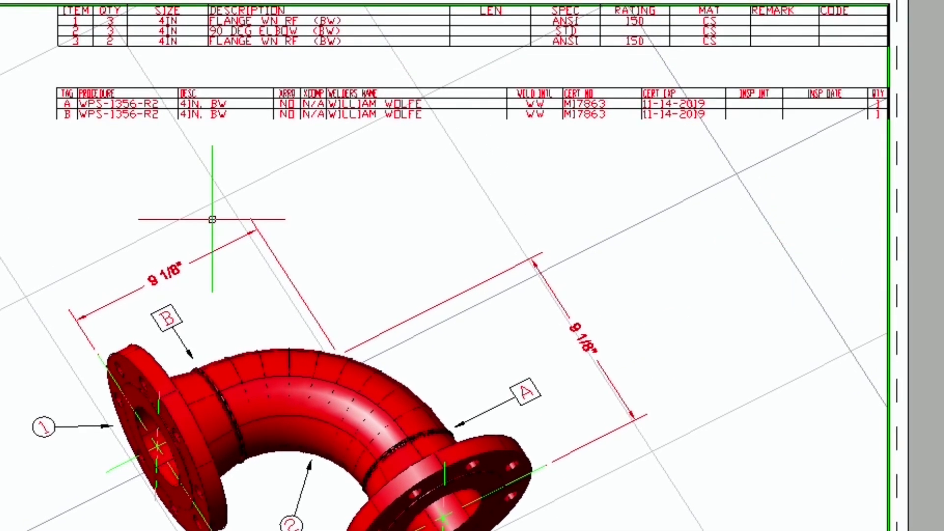
- Erase the weld table's header row
type("ERASE")
key("Return")
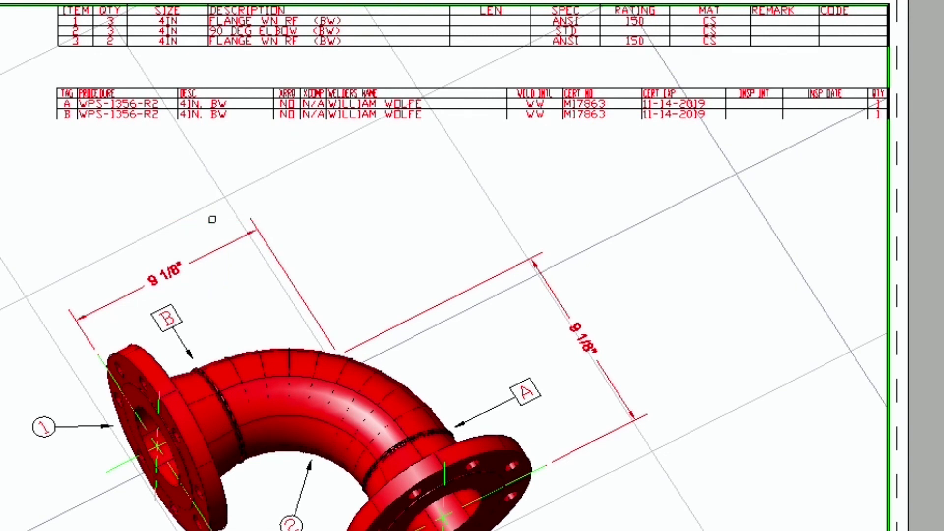
left_click(176, 88)
key("Return")
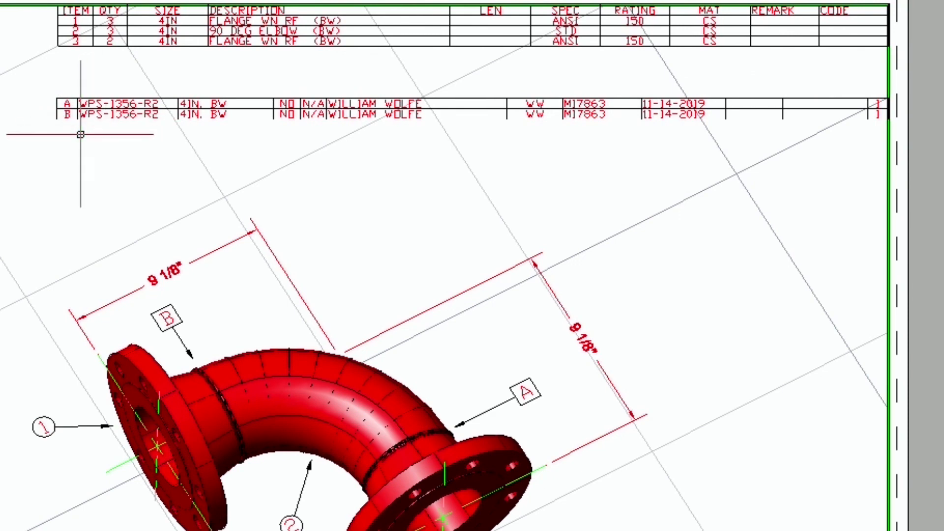
- Insert the Custom Weld Map Header.dwg block at the weld table's corner via DDINSERT
type("DDINSERT")
key("Return")
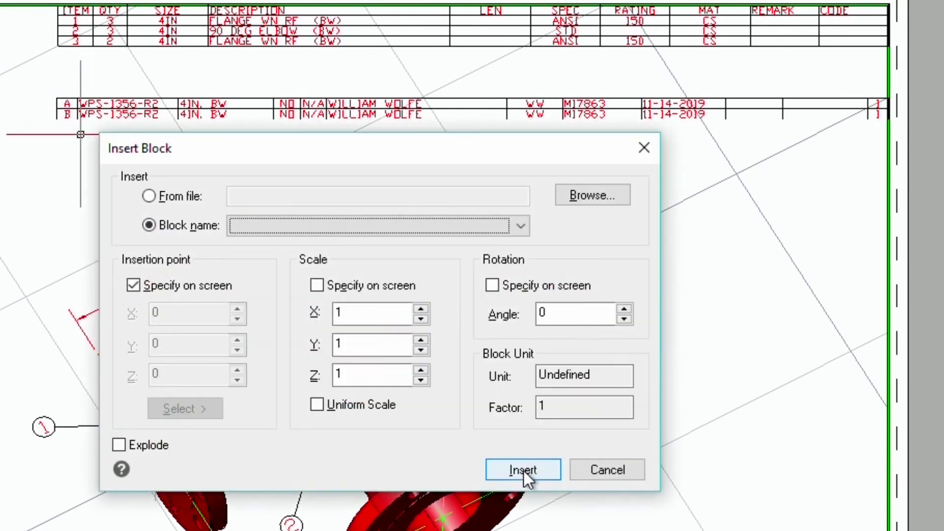
left_click(180, 196)
left_click(579, 201)
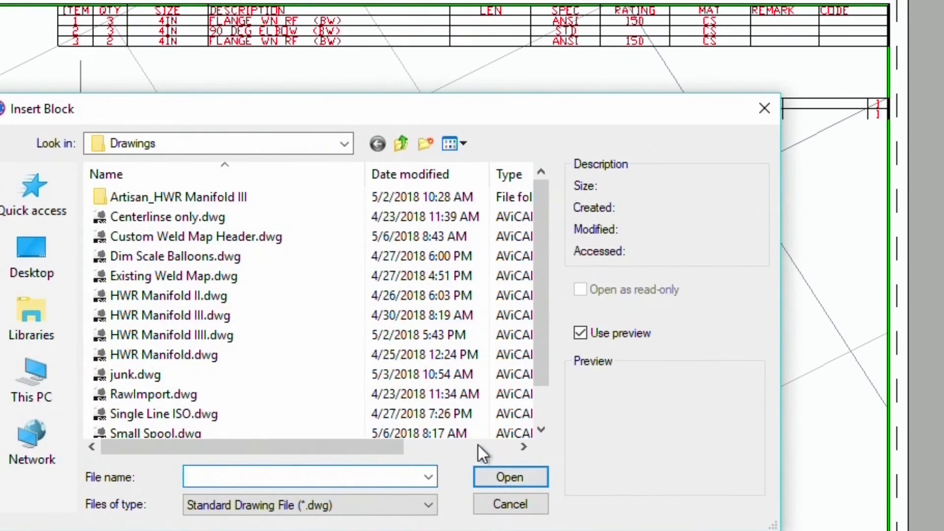
left_click(202, 238)
left_click(508, 477)
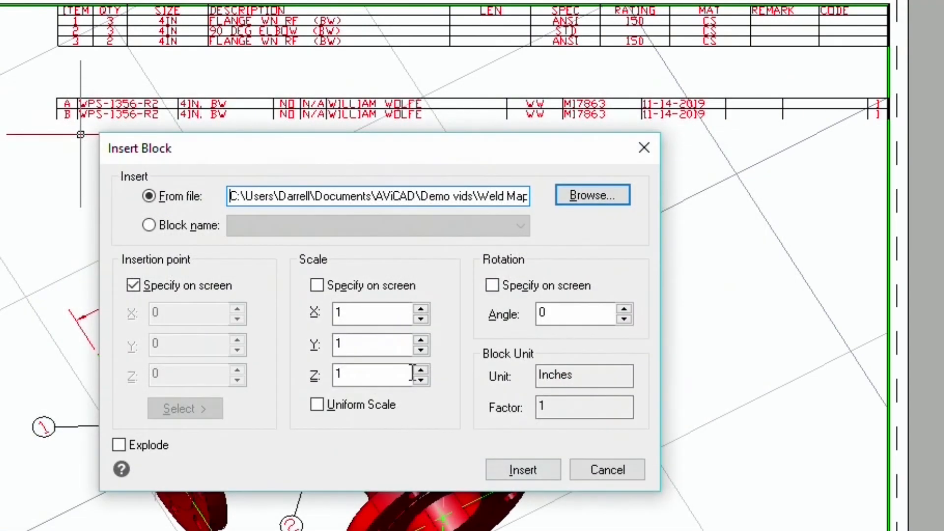
key("Return")
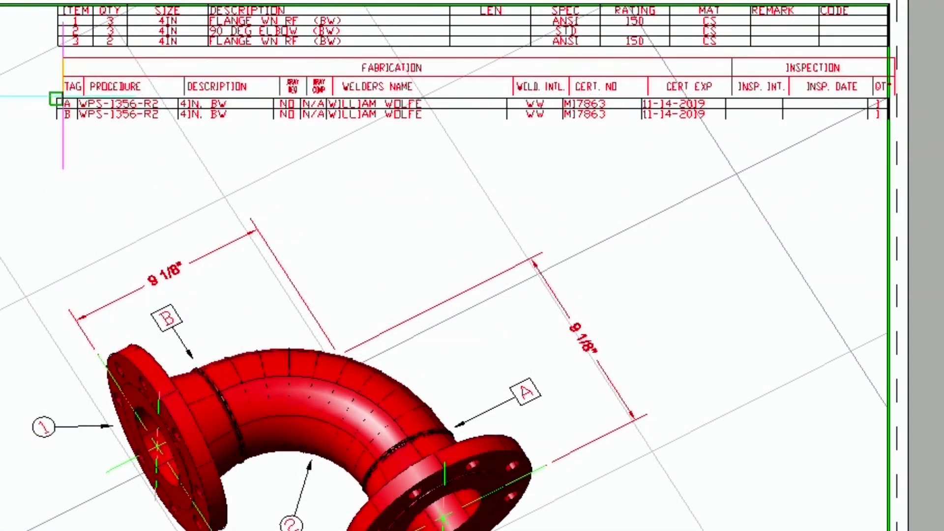
left_click(56, 99)
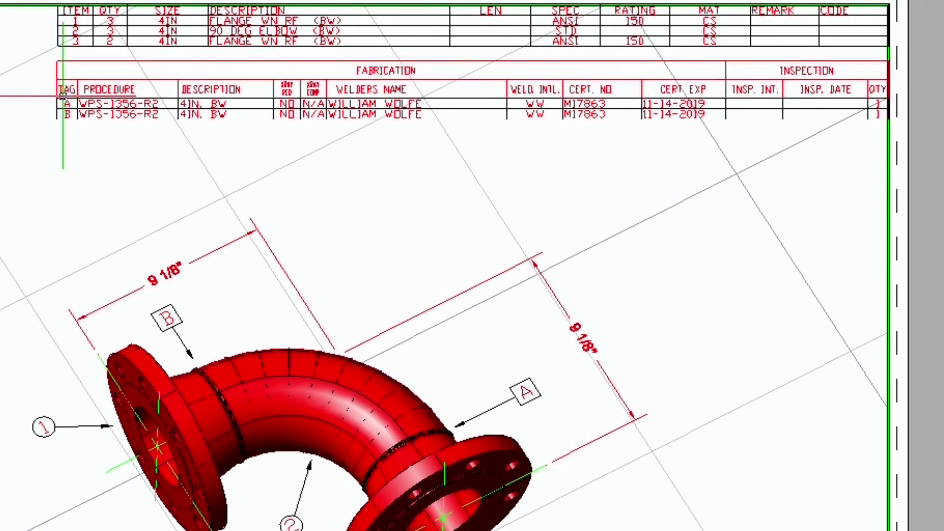
type("Z")
key("Return")
left_click(42, 127)
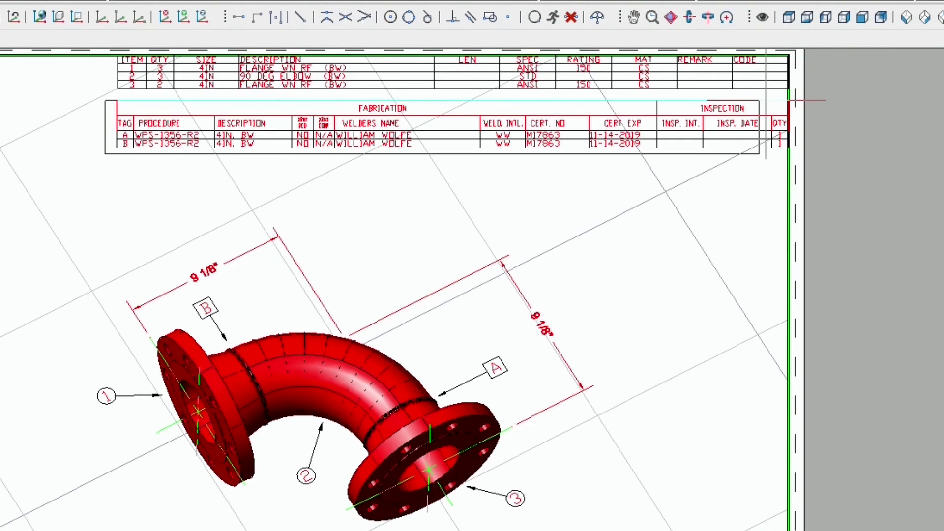
- Restore the Plot settings 1 layer state and zoom to extents to show the whole spool sheet
left_click(789, 101)
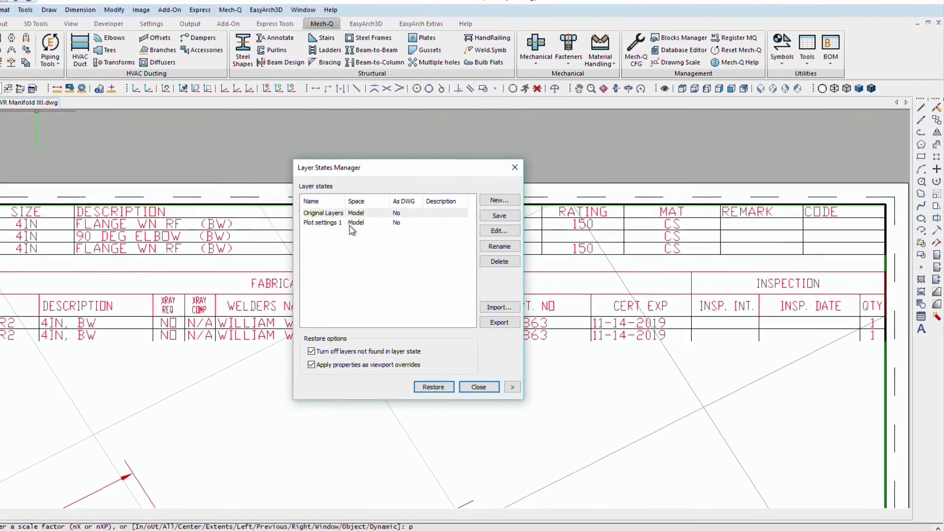
left_click(304, 226)
left_click(439, 383)
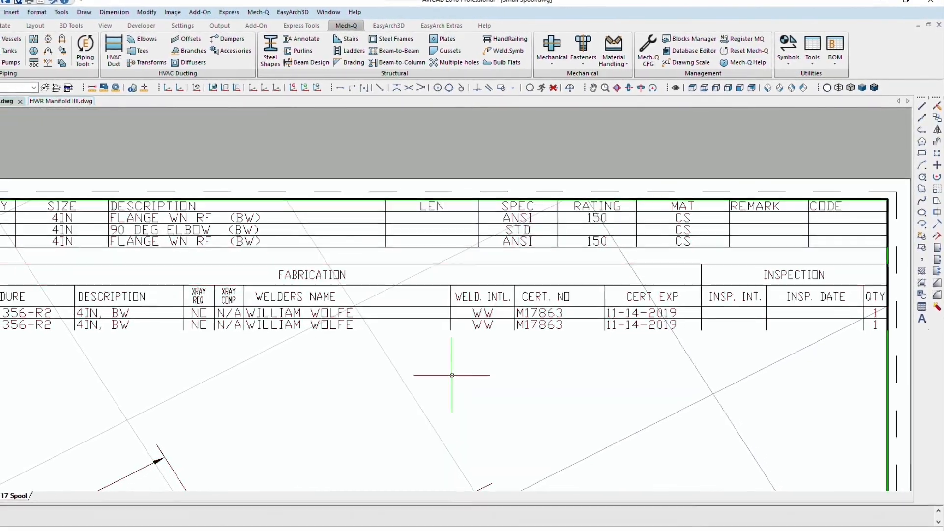
type("z")
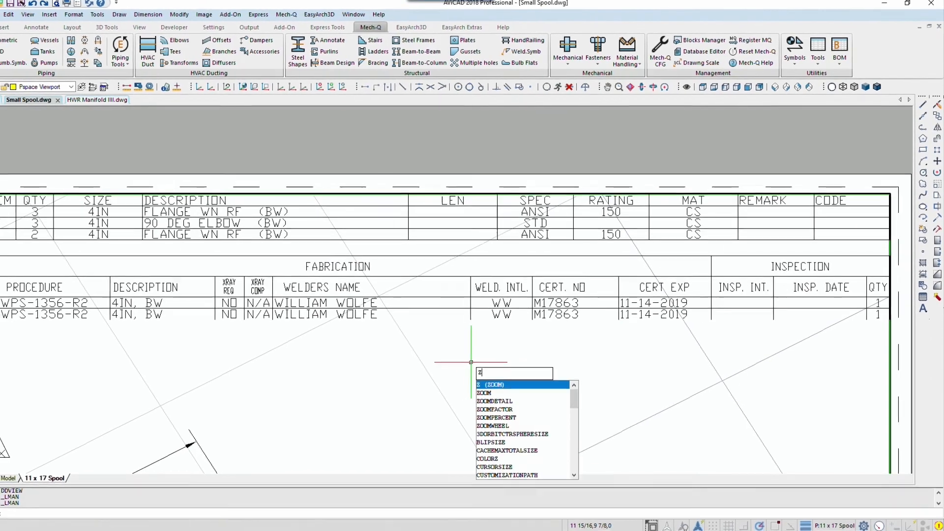
key("Return")
type("e")
key("Return")
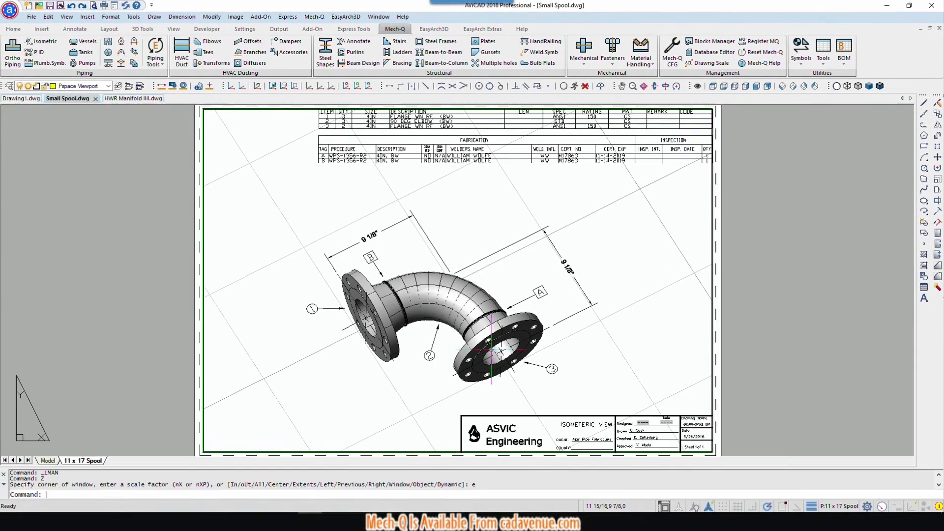